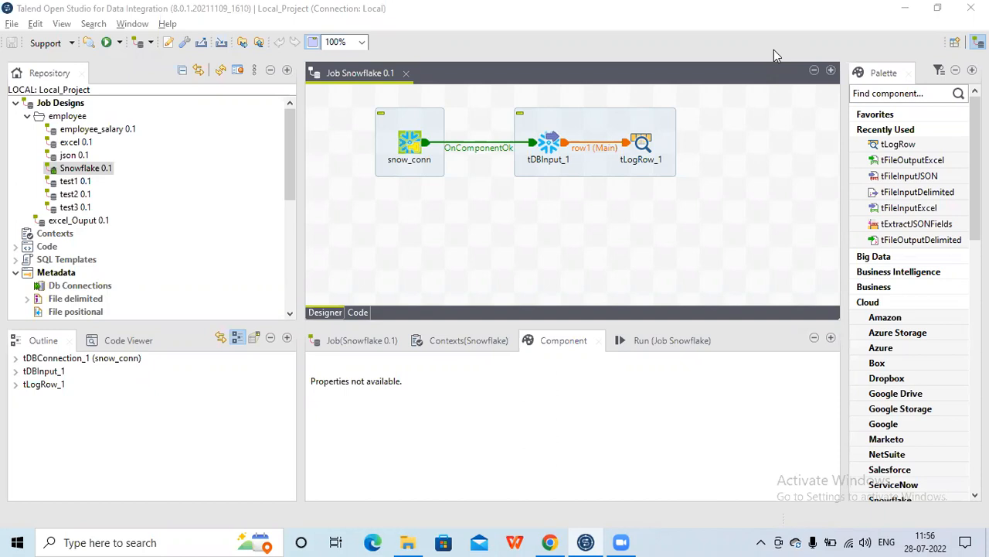
Inspect the snow_conn connection settings and the SAM_SCHEMA tables in the Snowflake worksheet
left_click(407, 146)
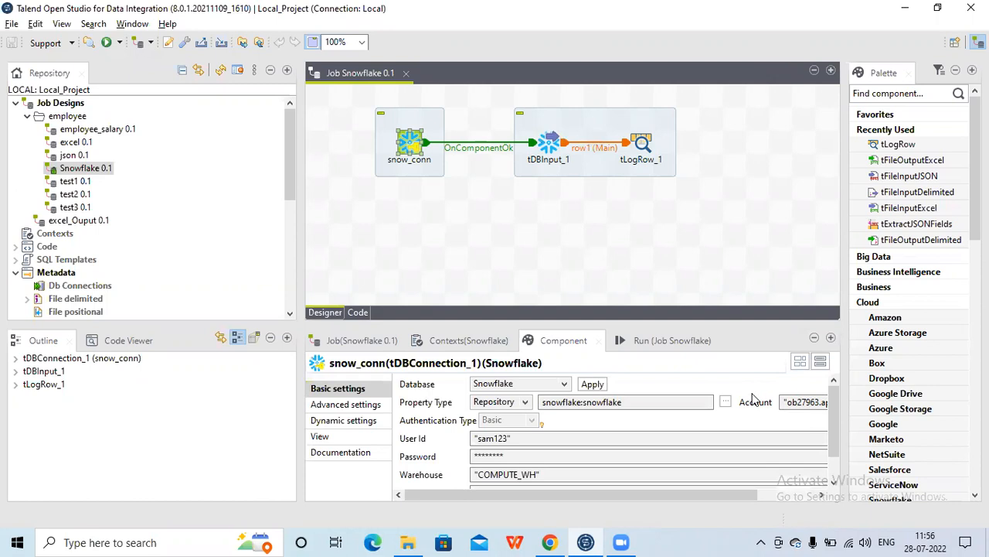
left_click_drag(837, 428, 837, 450)
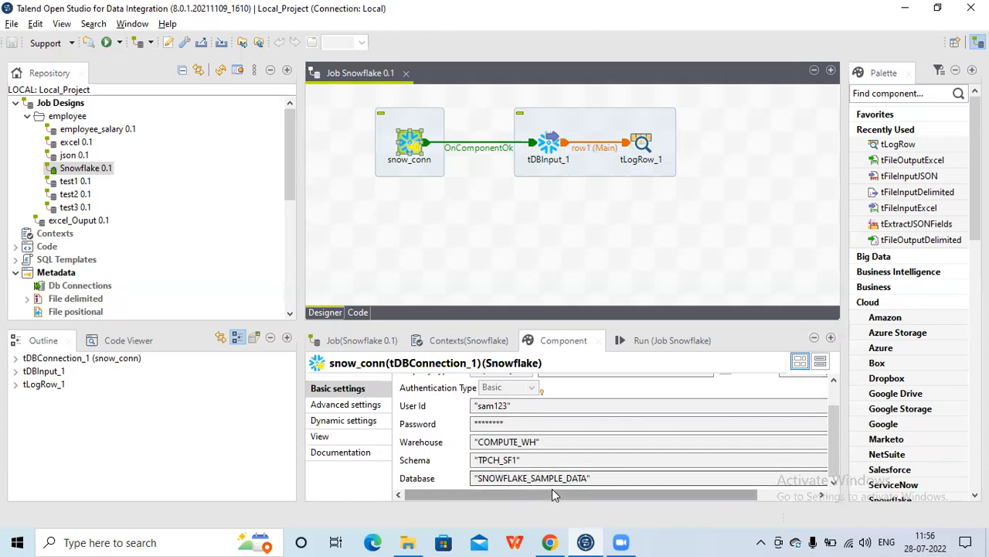
left_click(551, 542)
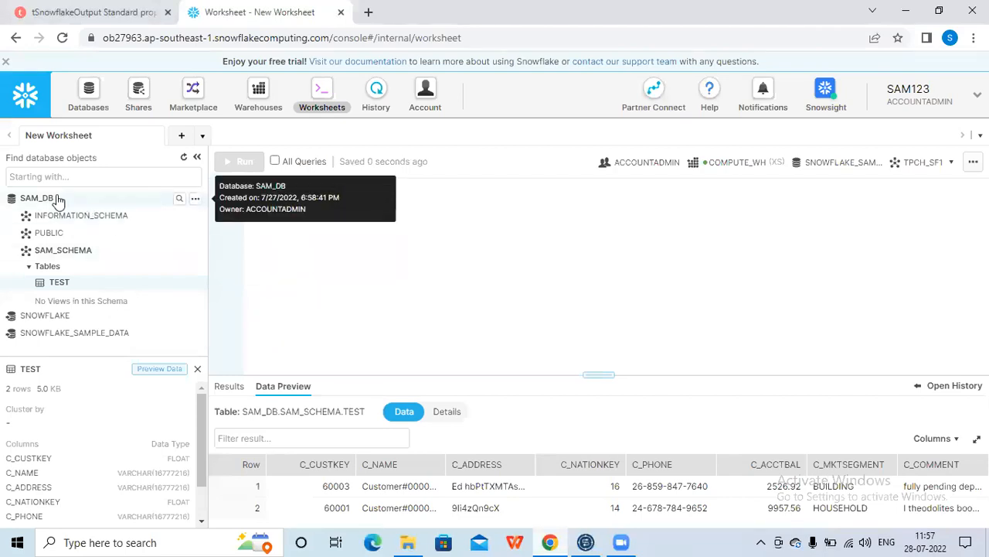
left_click(79, 256)
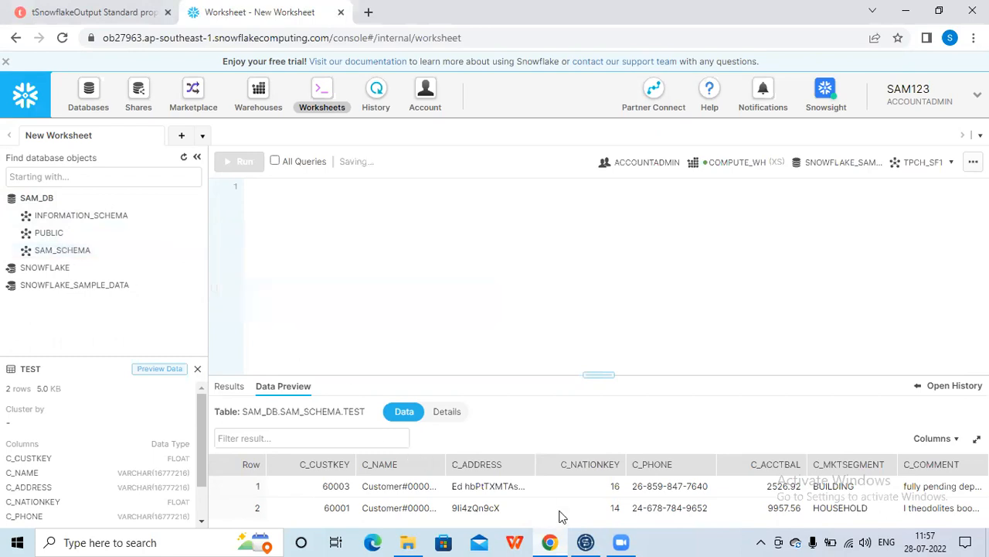
left_click(588, 542)
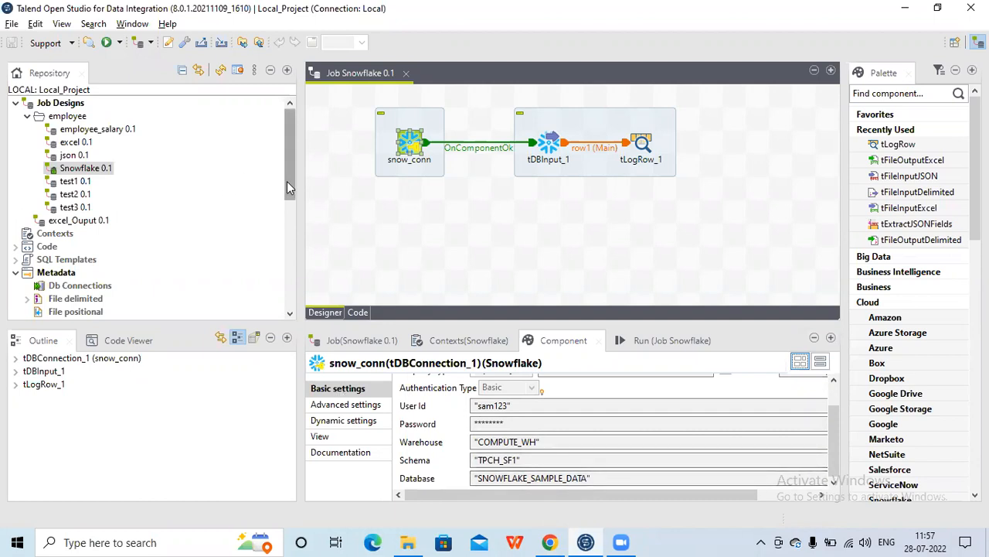
Open the snowflake_write metadata connection settings to review them, then cancel
left_click_drag(286, 181, 134, 265)
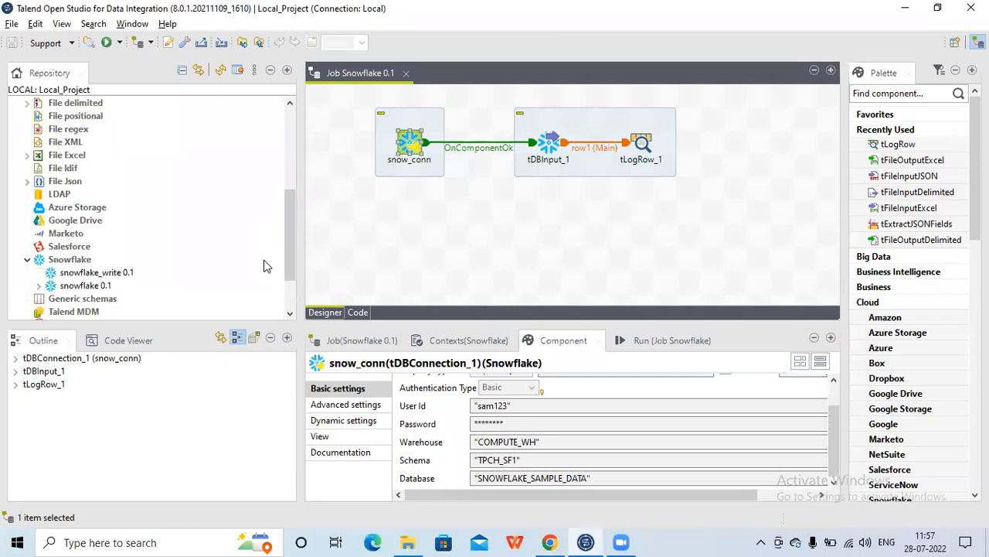
right_click(90, 278)
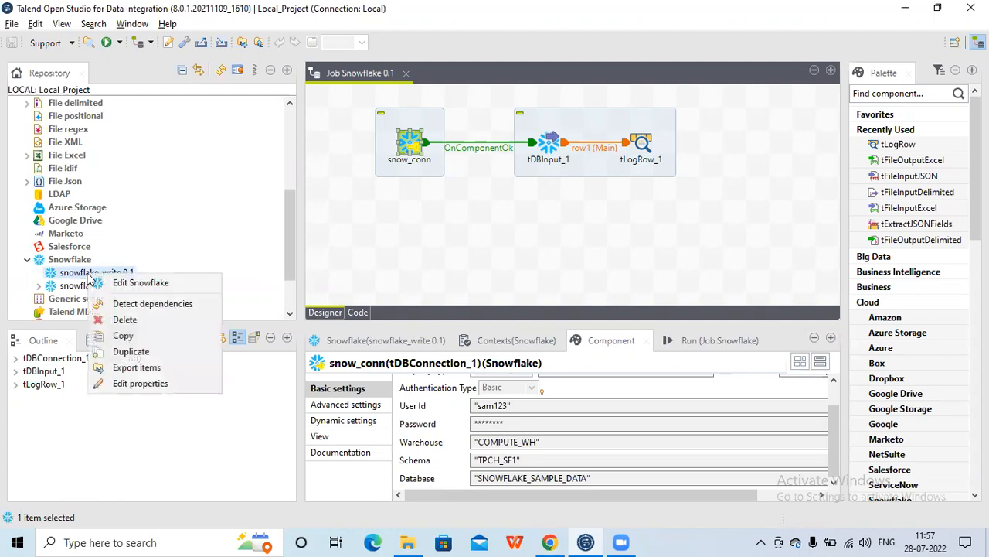
left_click(114, 283)
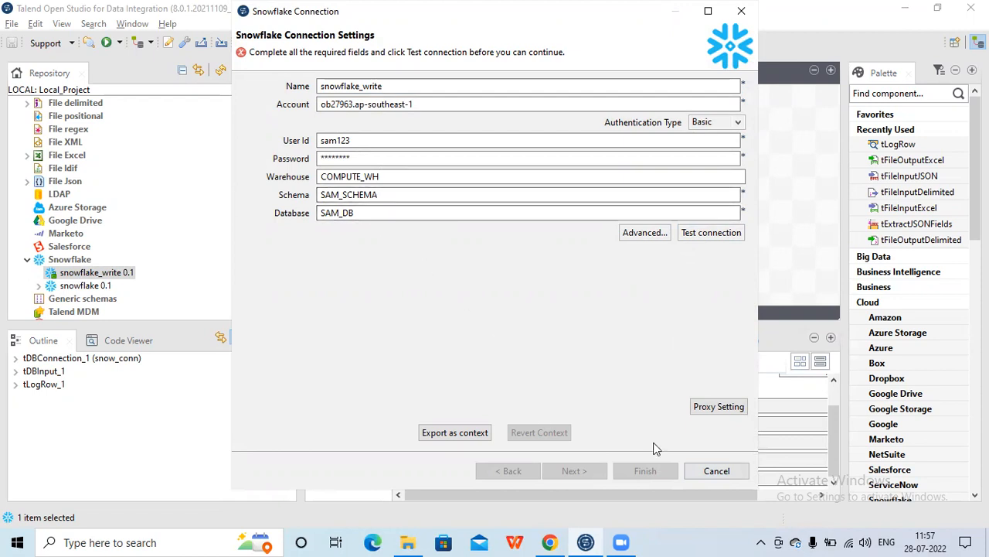
left_click(716, 471)
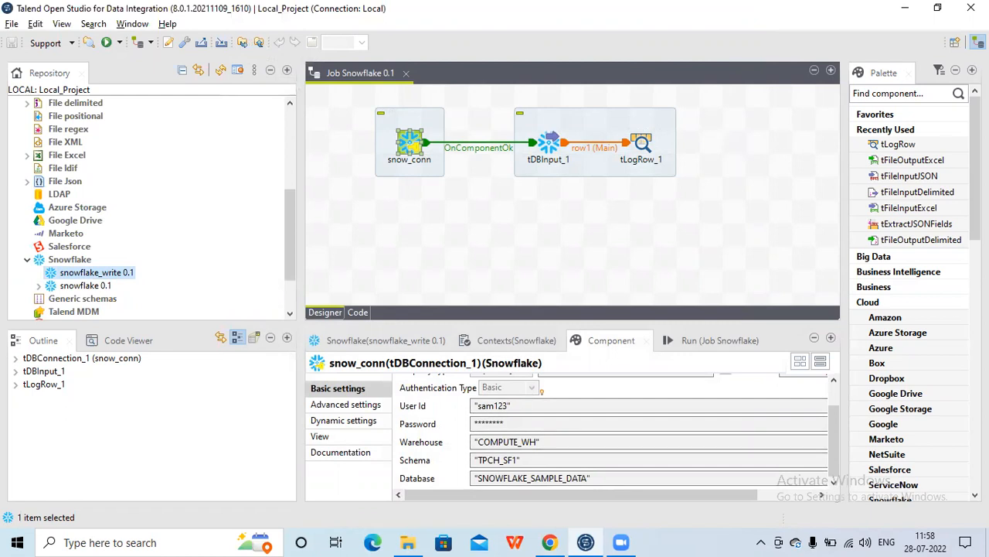
Search the palette for tsnowflak and add a tSnowflakeOutput component to the right of tLogRow_1
left_click(906, 94)
type("t")
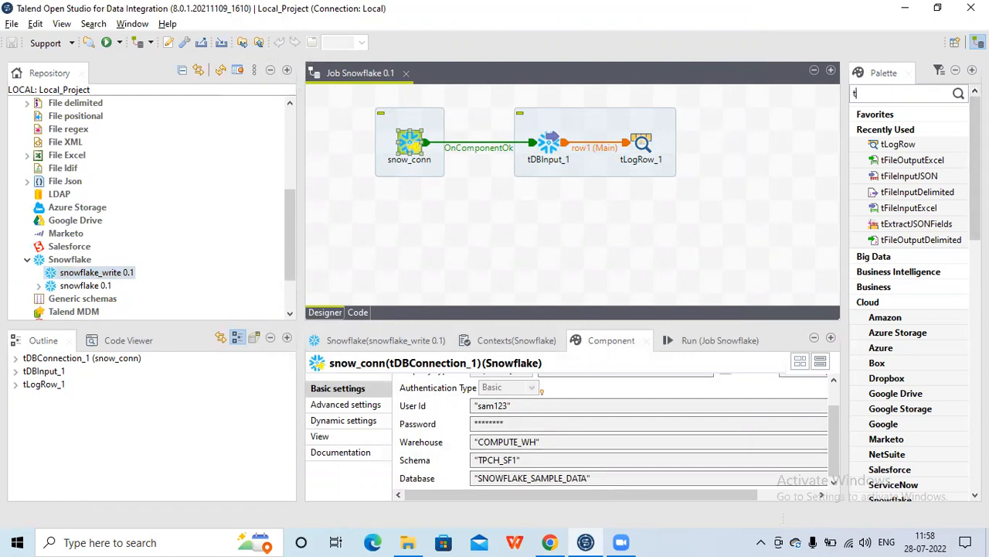
type("snowflak")
key("Return")
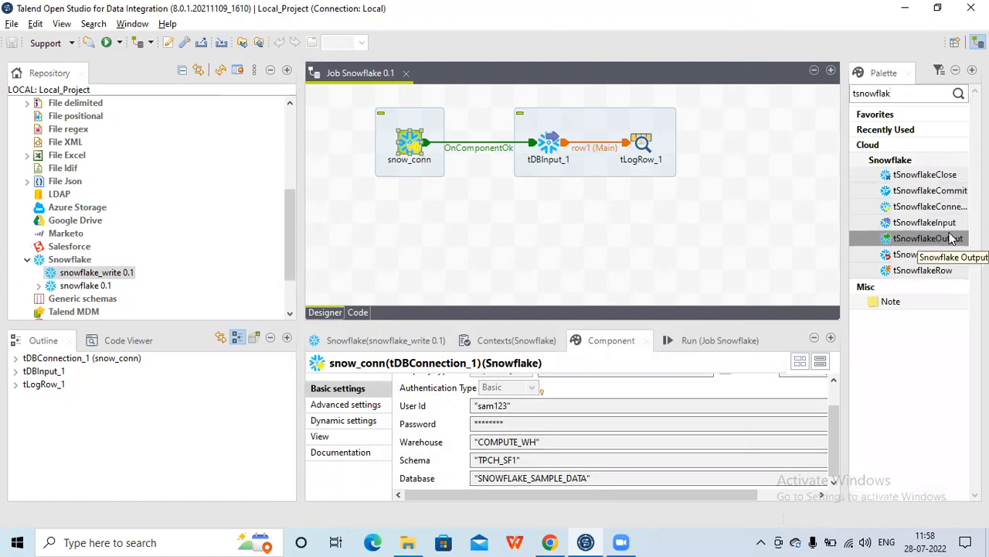
left_click_drag(951, 238, 741, 145)
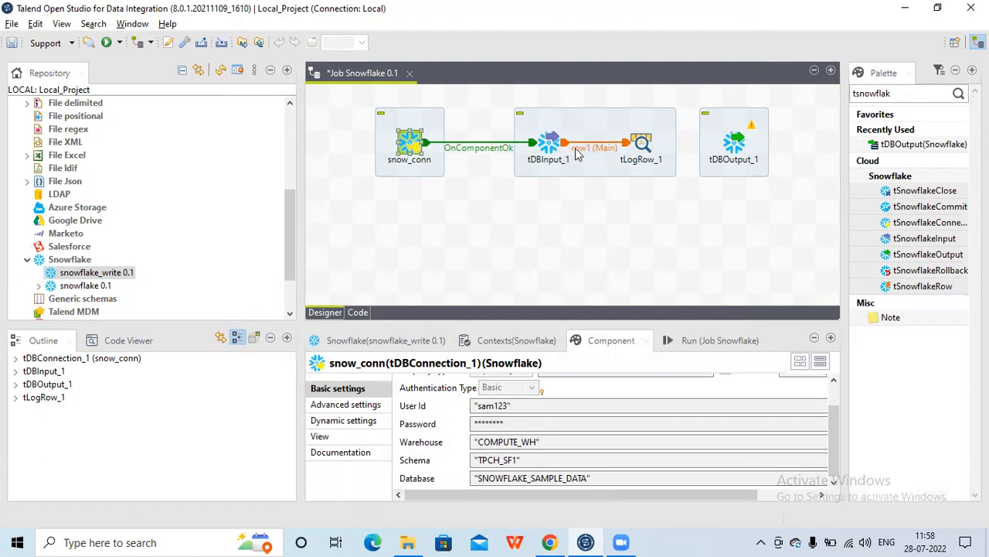
Connect tLogRow_1 to tDBOutput_1 with a Main row and select tDBOutput_1
left_click(642, 147)
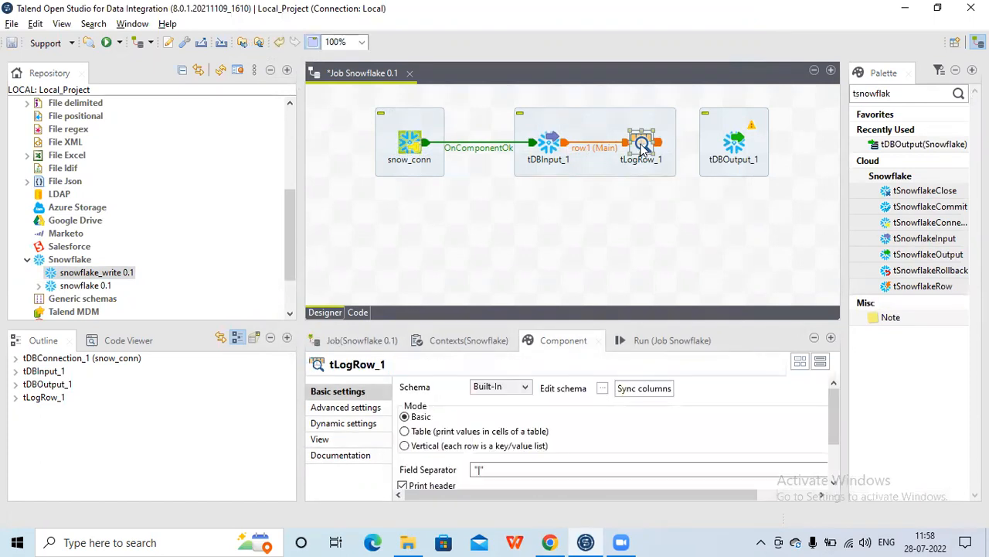
left_click_drag(641, 148, 734, 151)
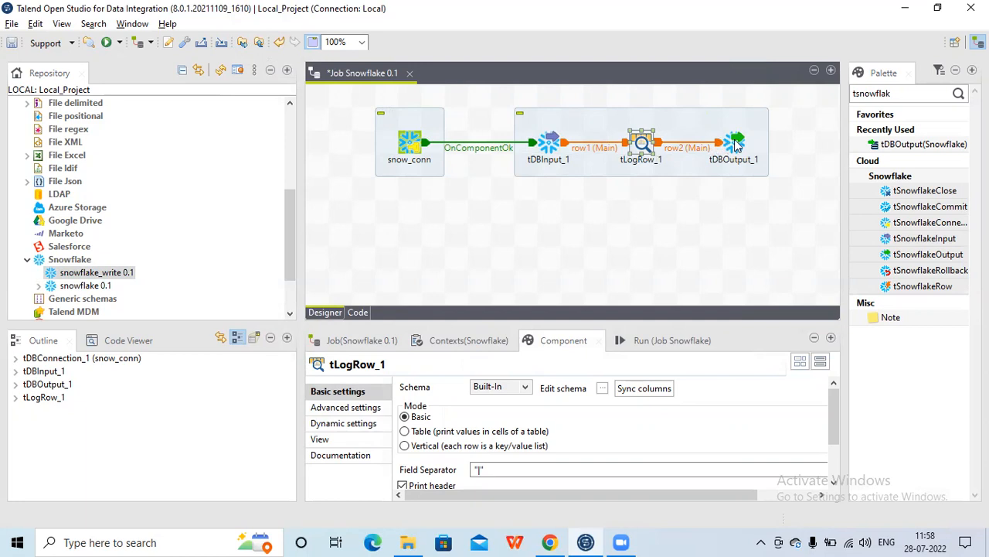
left_click(735, 142)
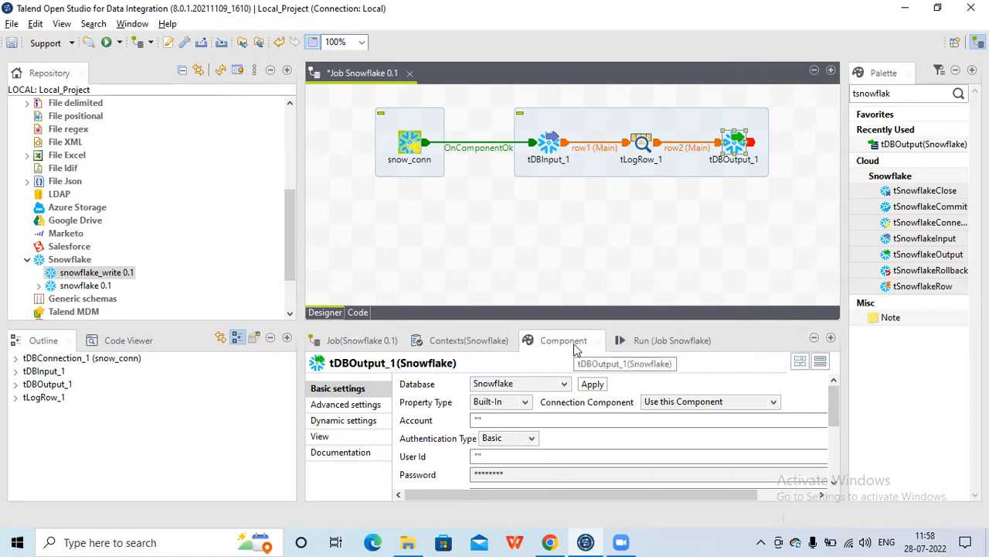
Set tDBOutput_1's property type to Repository using the snowflake_write connection, taking the schema from the input component
double_click(563, 341)
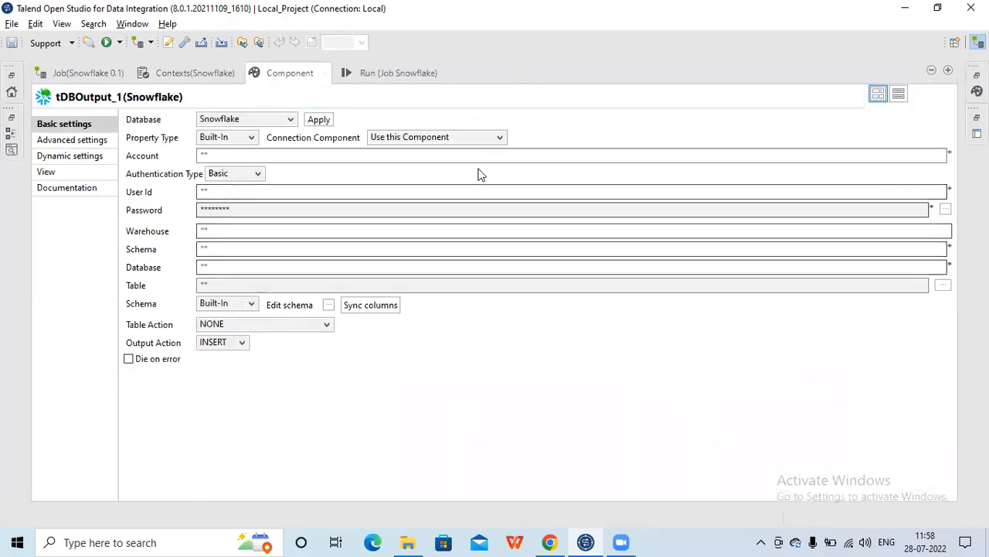
double_click(302, 79)
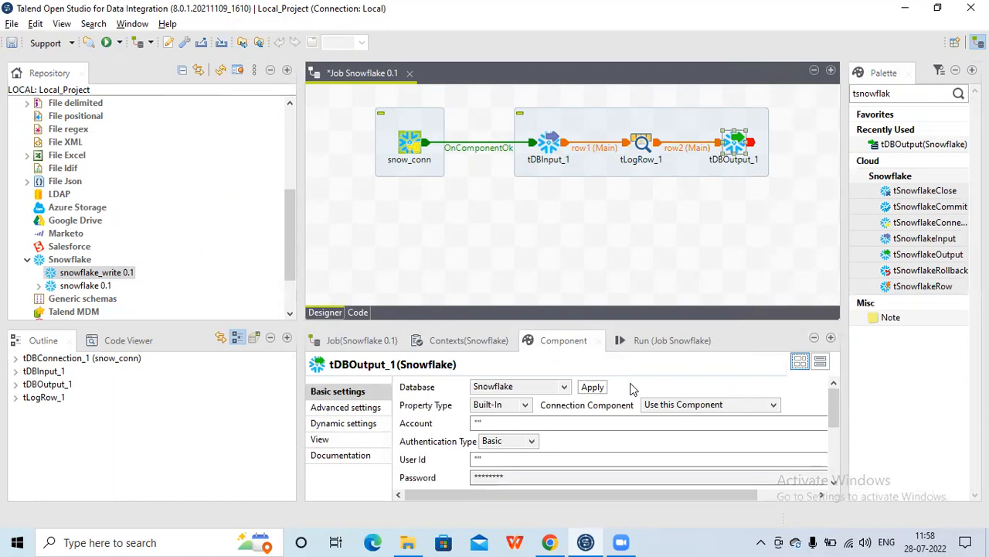
left_click(525, 407)
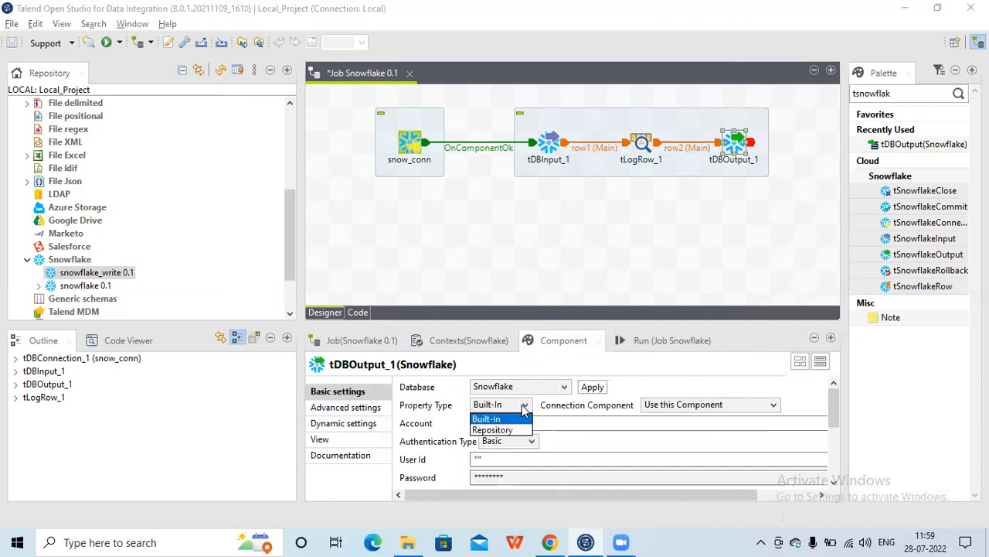
left_click(492, 430)
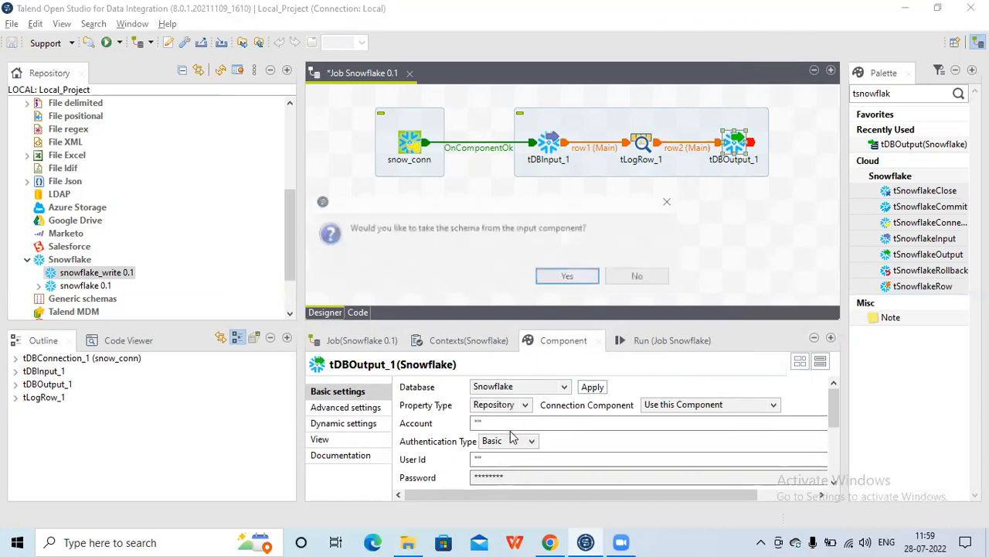
left_click(570, 277)
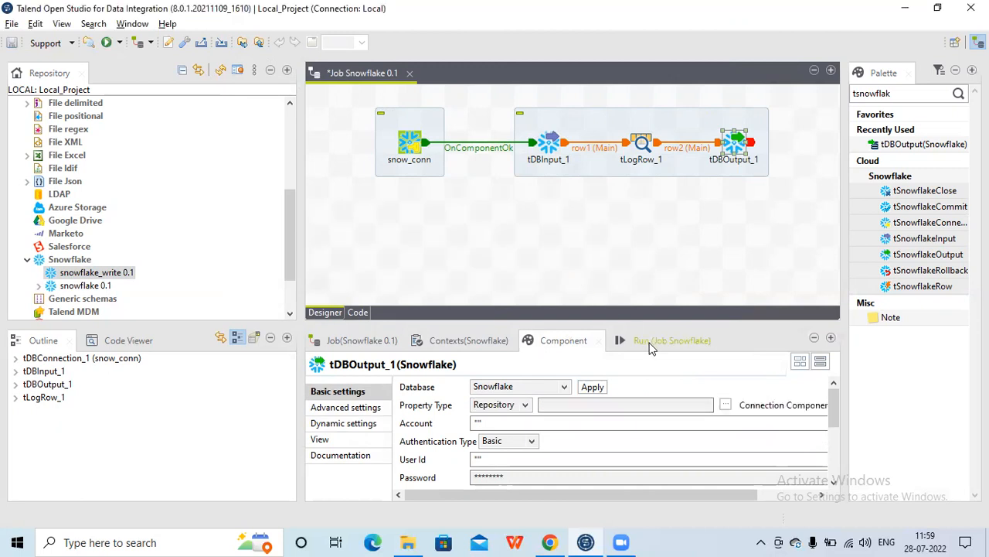
left_click(726, 405)
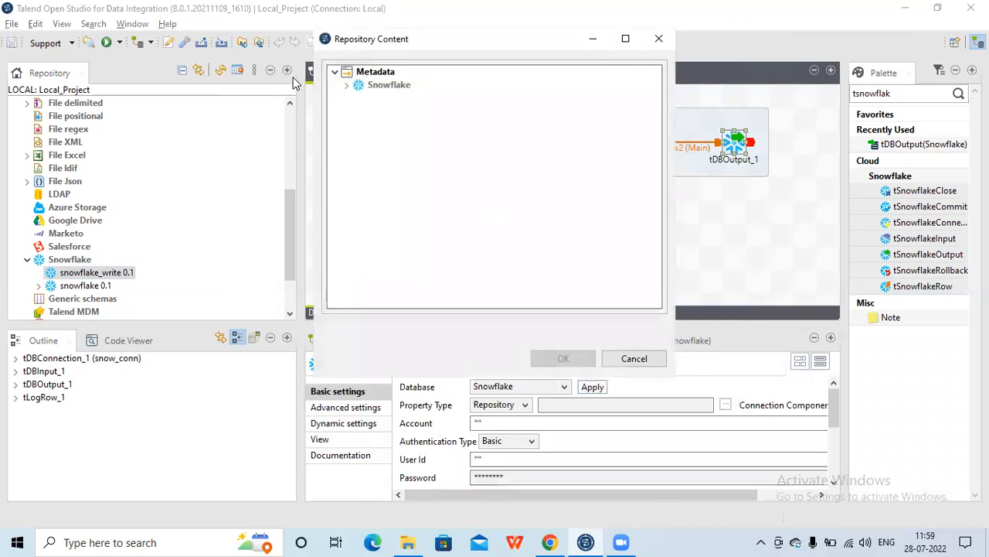
left_click(346, 84)
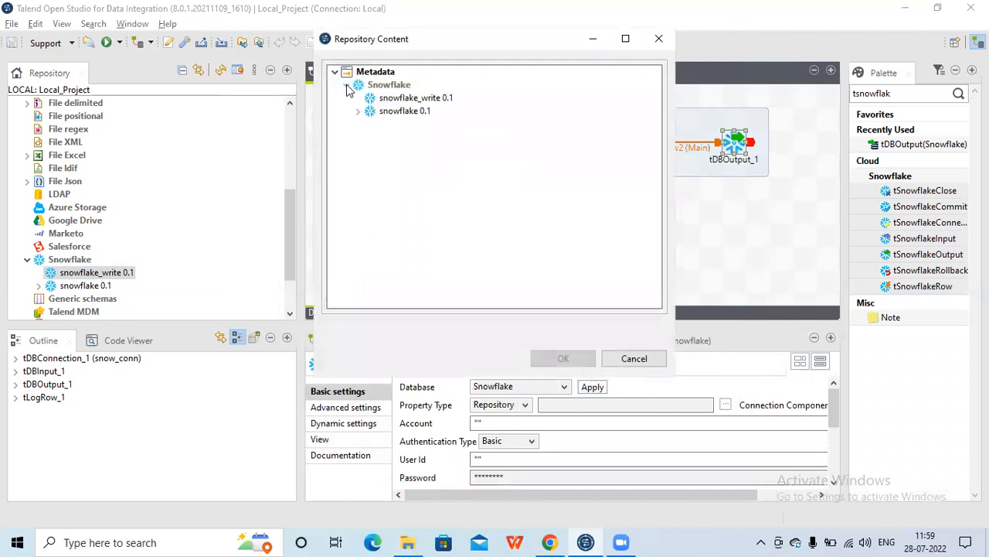
left_click(390, 98)
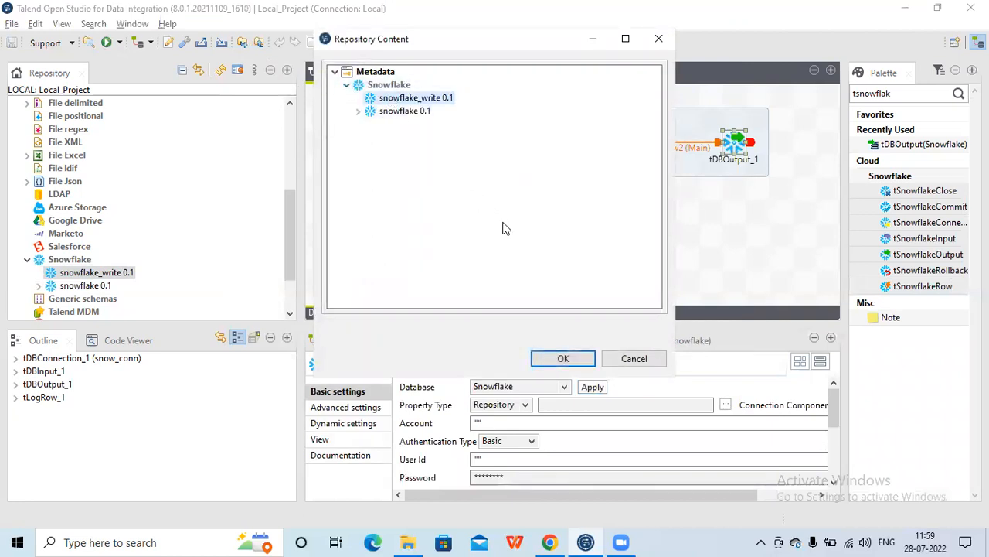
left_click(562, 358)
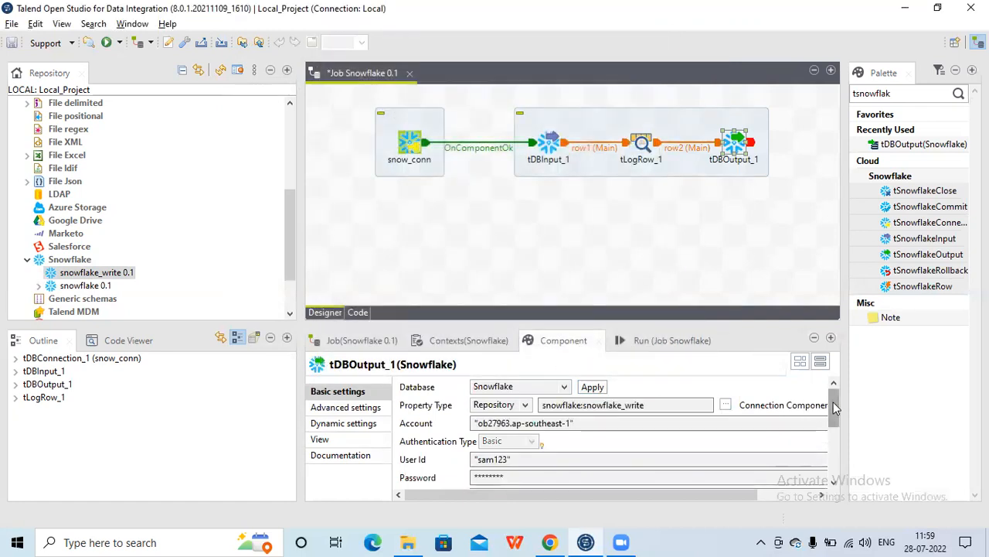
Set tDBOutput_1's table to a custom object named "test123"
left_click_drag(833, 418, 832, 438)
left_click(655, 467)
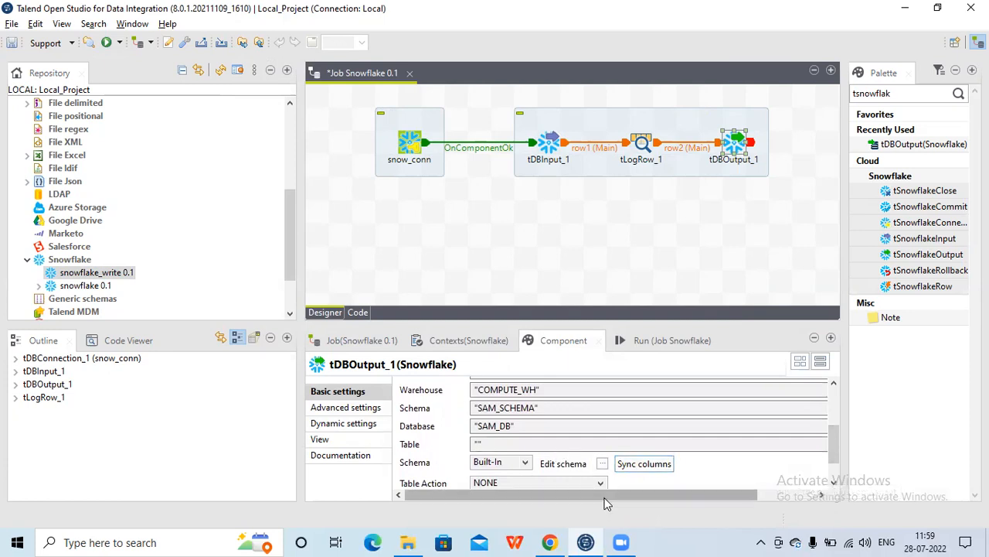
left_click_drag(605, 497, 698, 517)
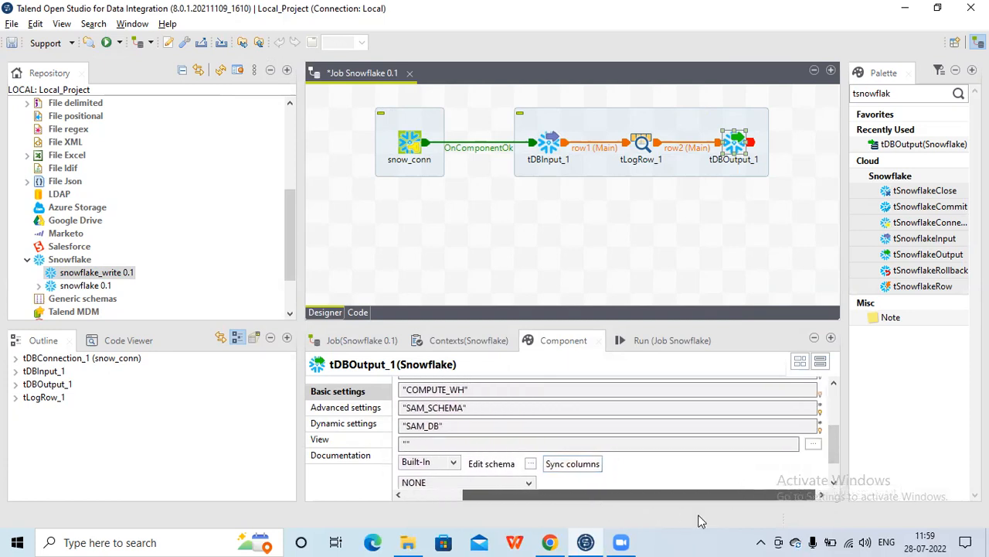
left_click(813, 446)
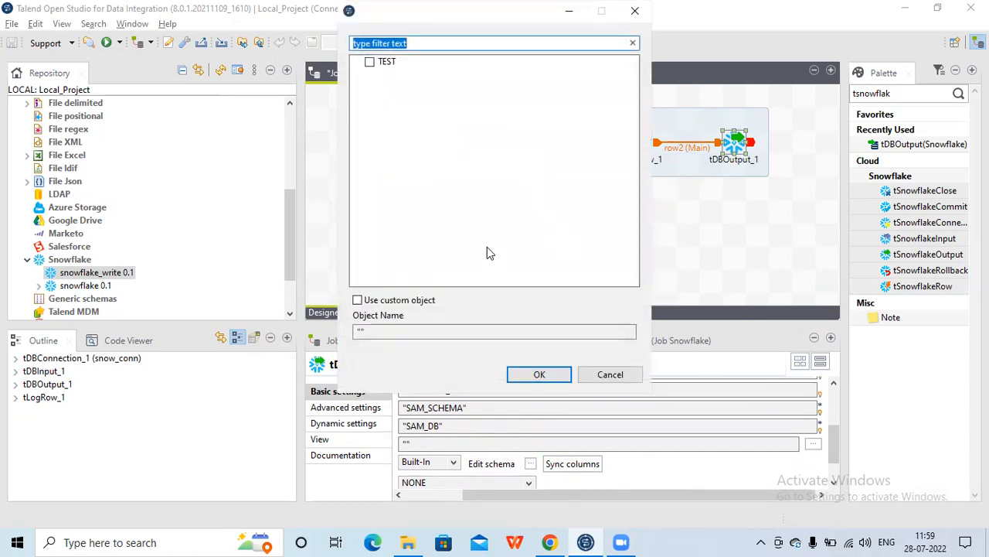
left_click(550, 542)
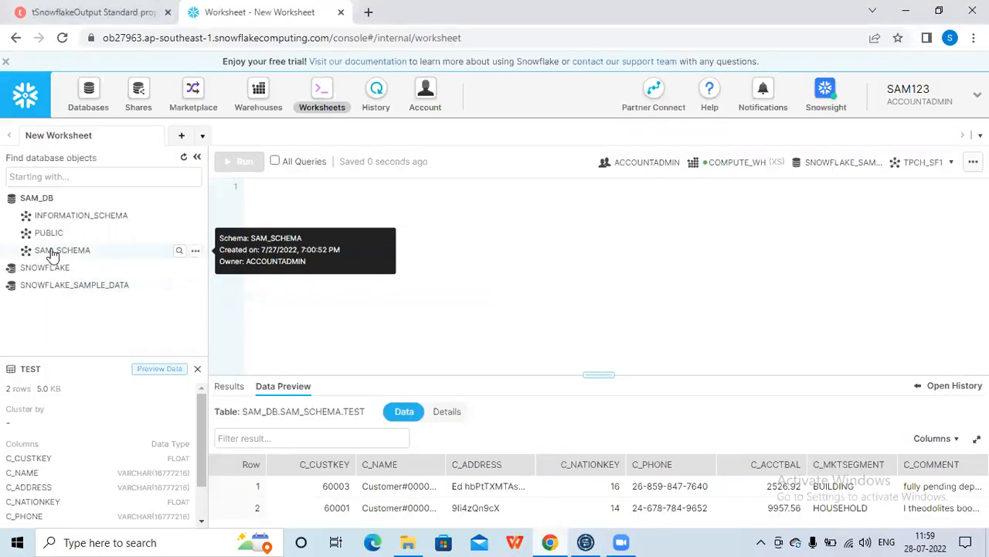
left_click(48, 252)
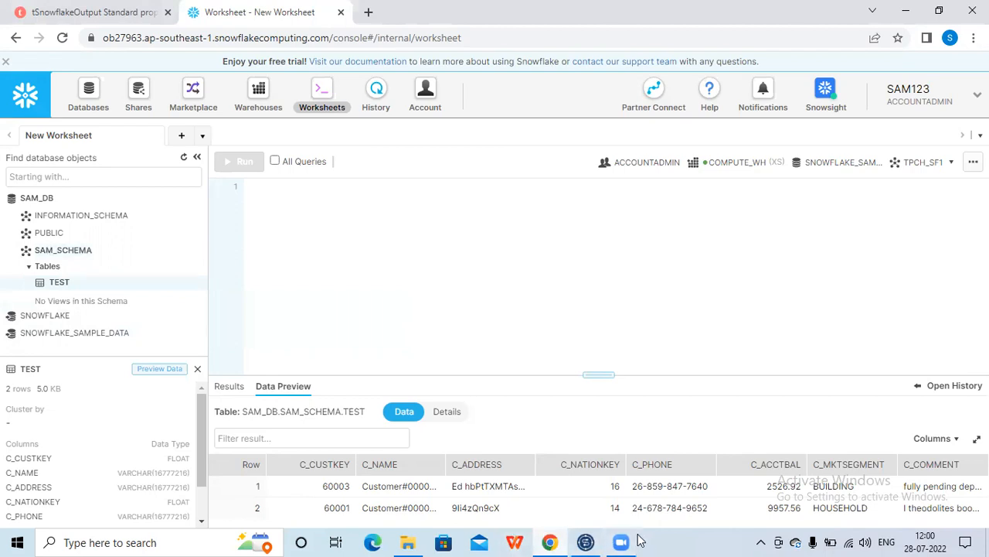
left_click(586, 541)
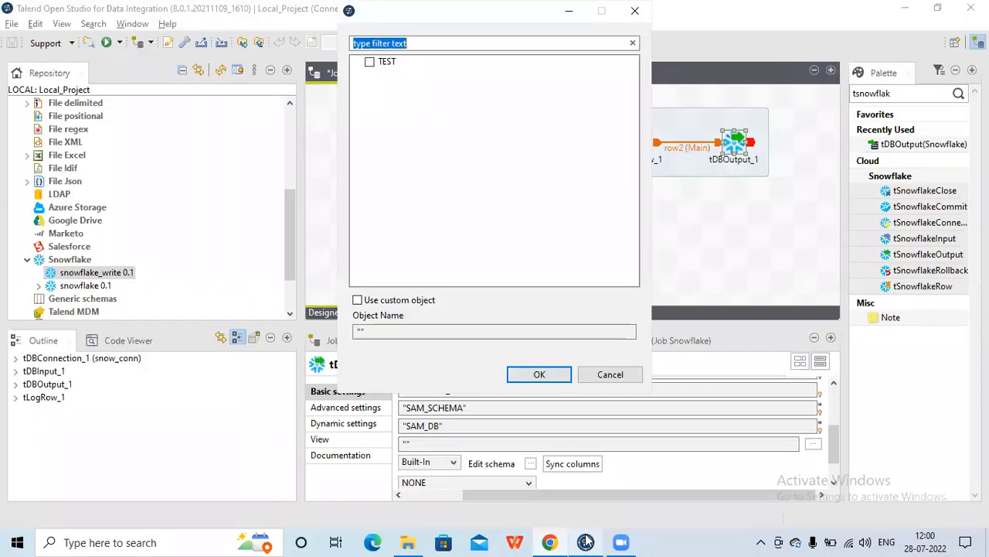
left_click(357, 301)
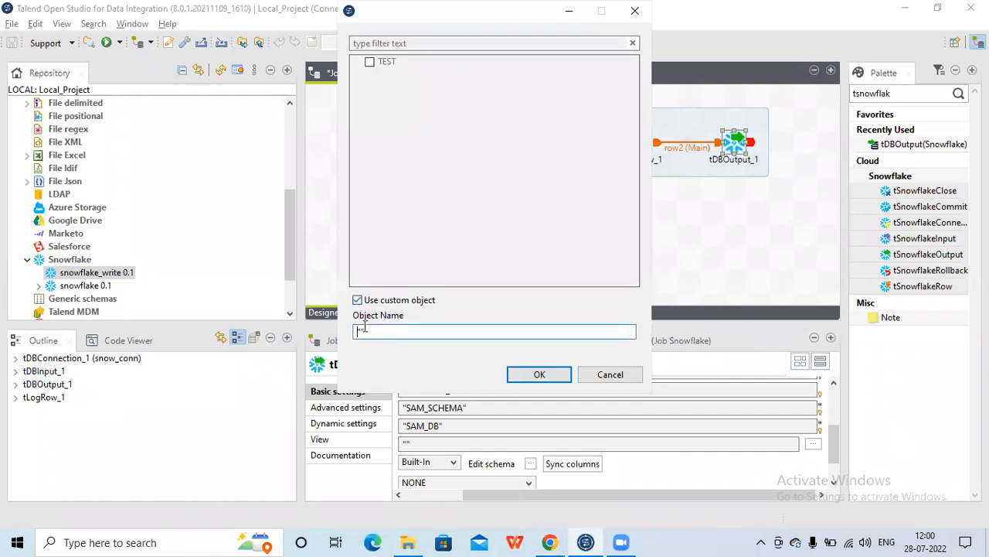
left_click(360, 331)
type("\"test")
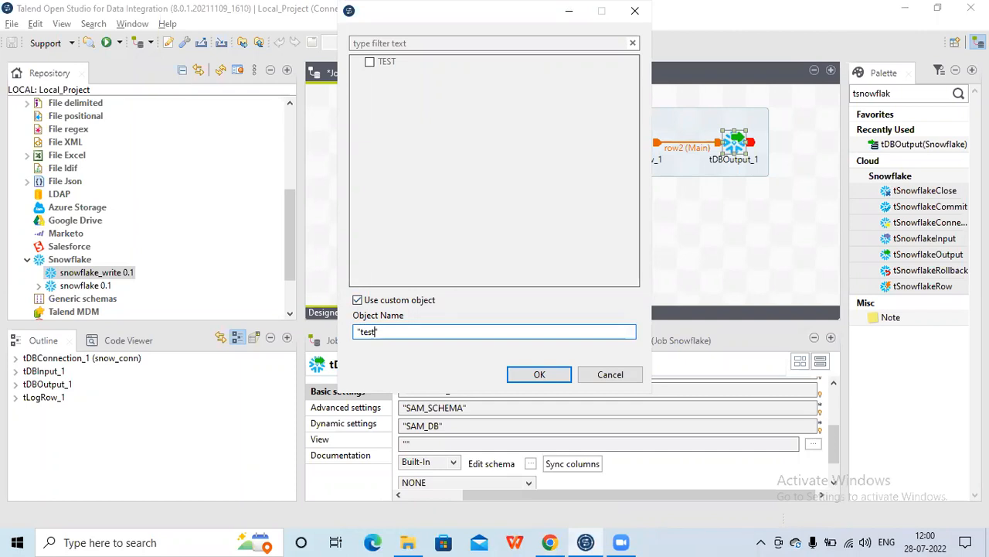
type("123")
left_click(539, 376)
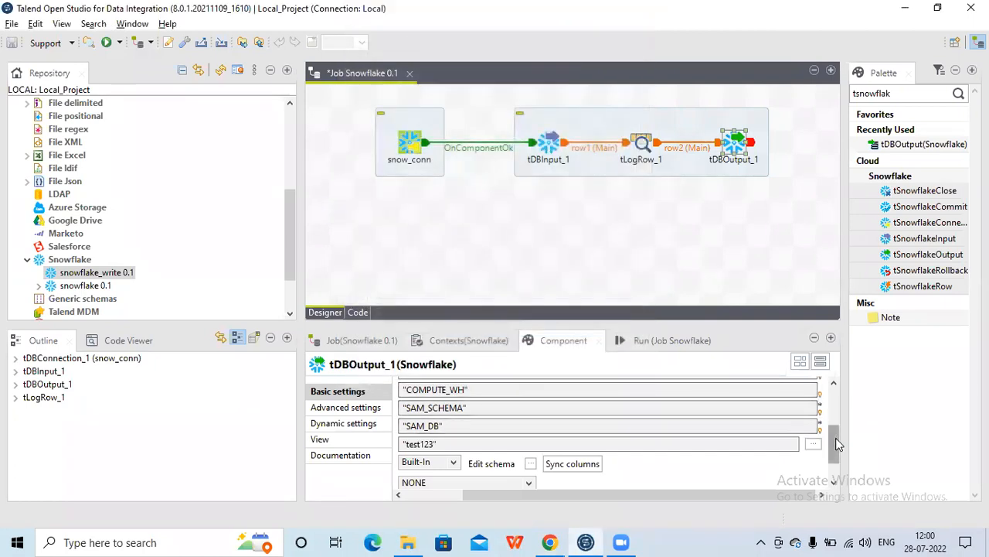
scroll(836, 438, "down", 2)
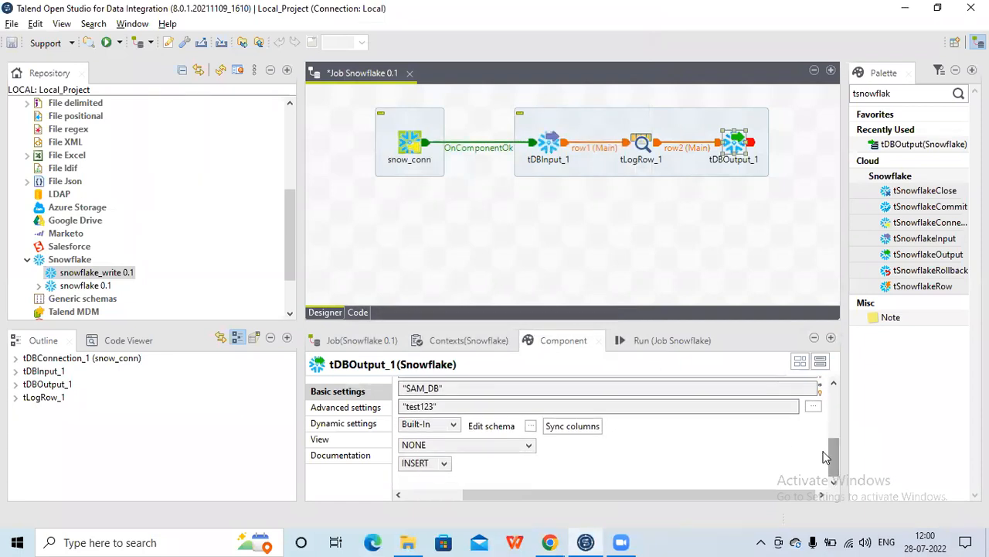
Open tDBOutput_1's schema editor to review its input and output columns, then close it
left_click(530, 426)
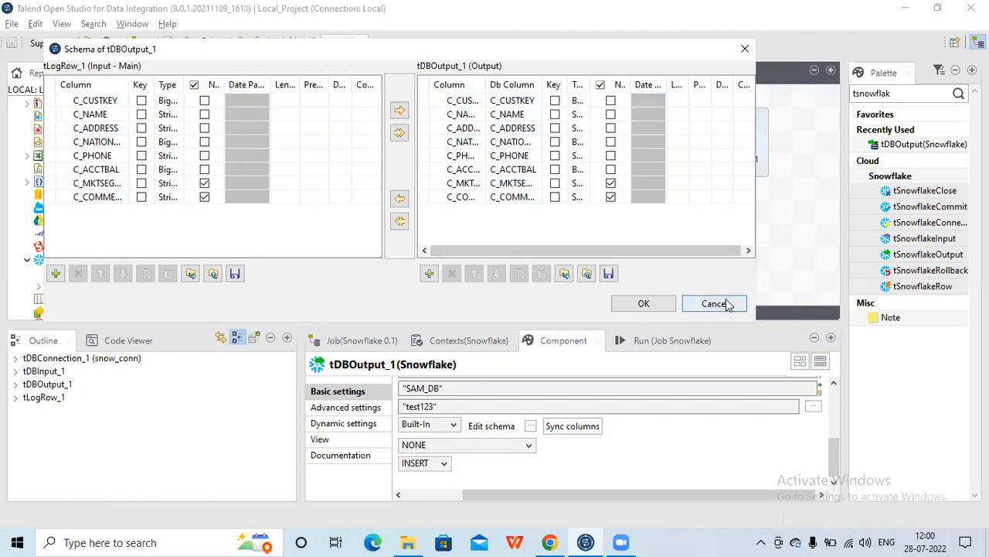
left_click(714, 303)
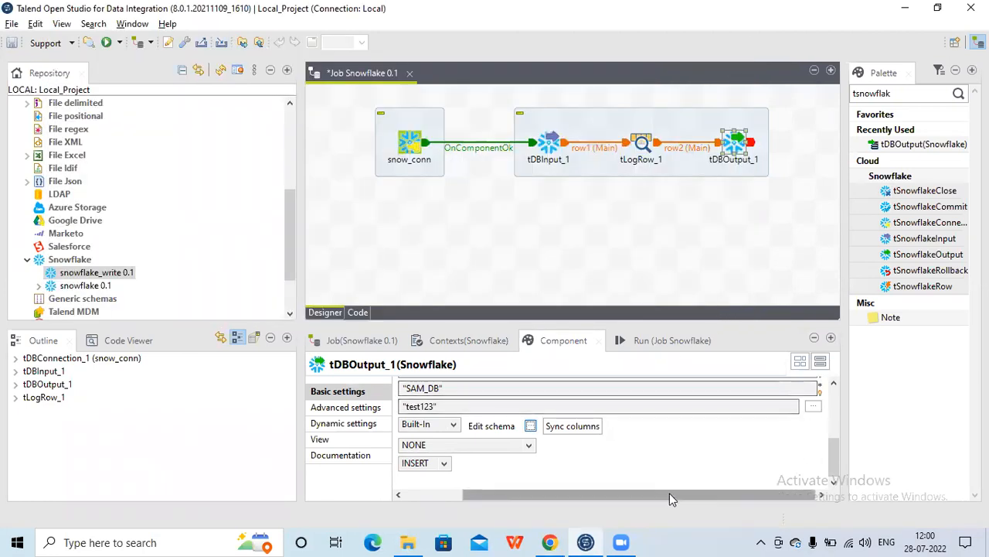
Browse the Table Action options and check the existing tables of SAM_SCHEMA in the Snowflake worksheet
left_click_drag(669, 498, 587, 499)
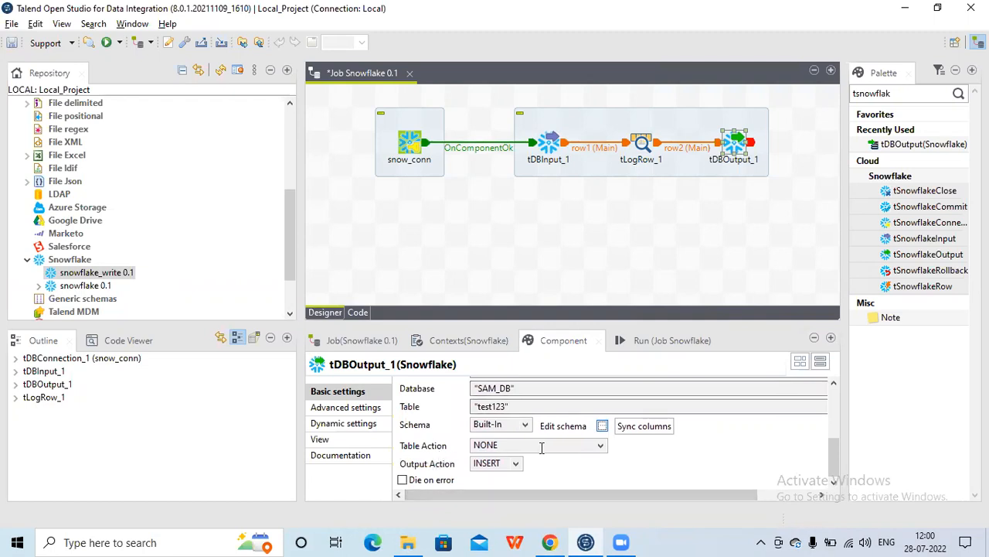
left_click(601, 448)
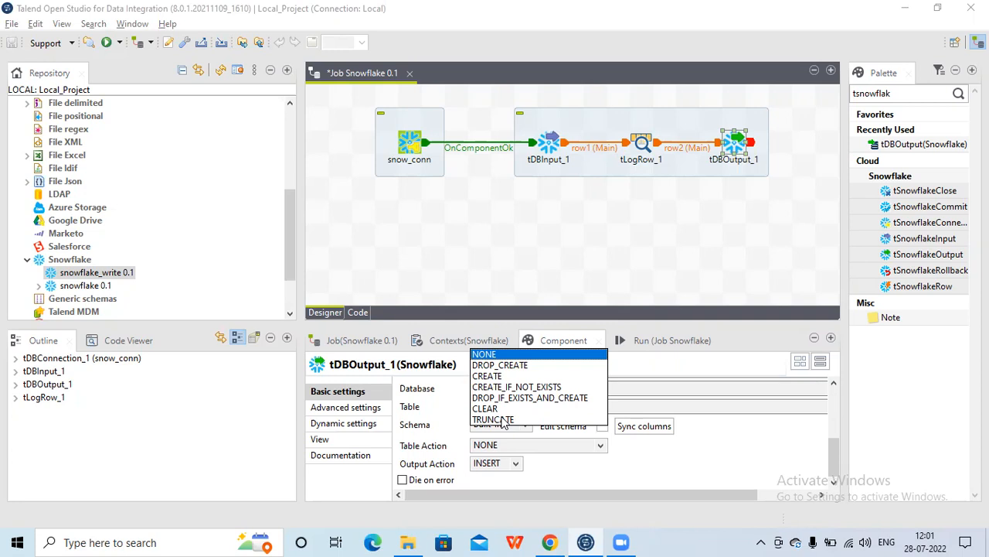
left_click(618, 483)
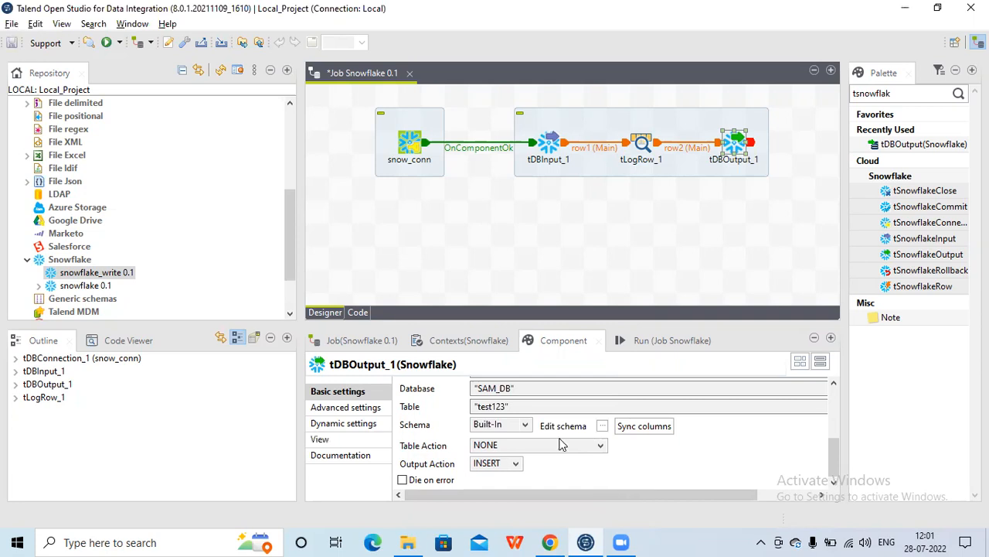
left_click(551, 541)
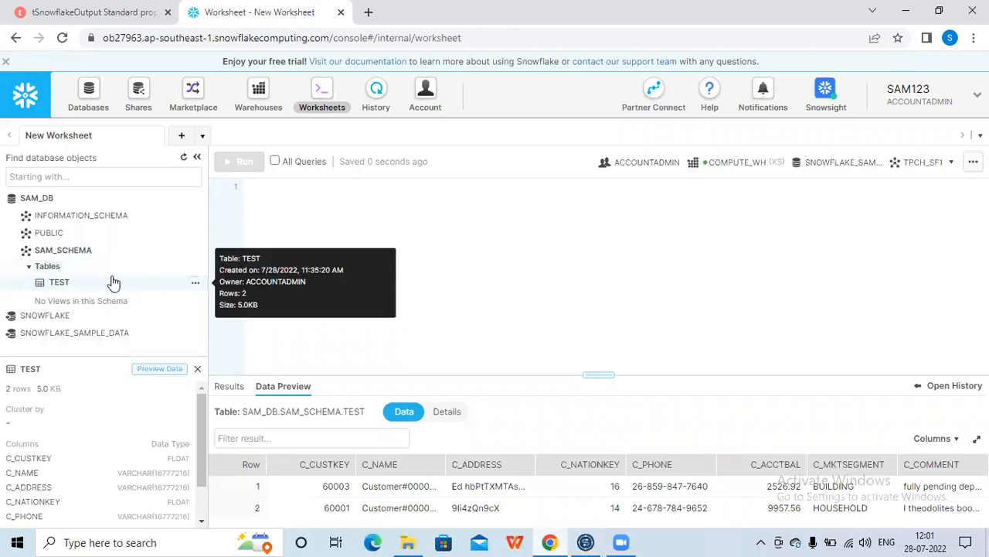
left_click(593, 541)
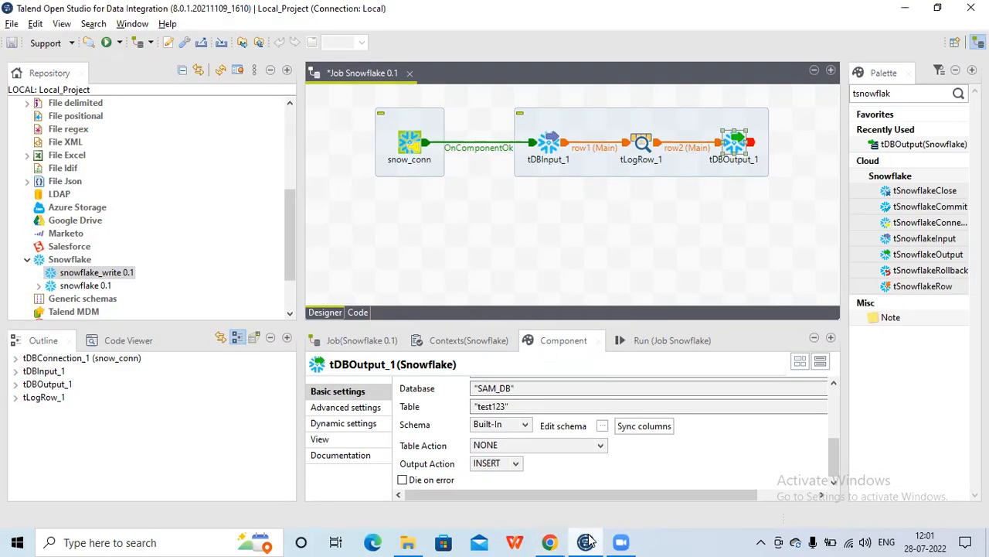
Set tDBOutput_1's Table Action to CREATE
left_click(600, 444)
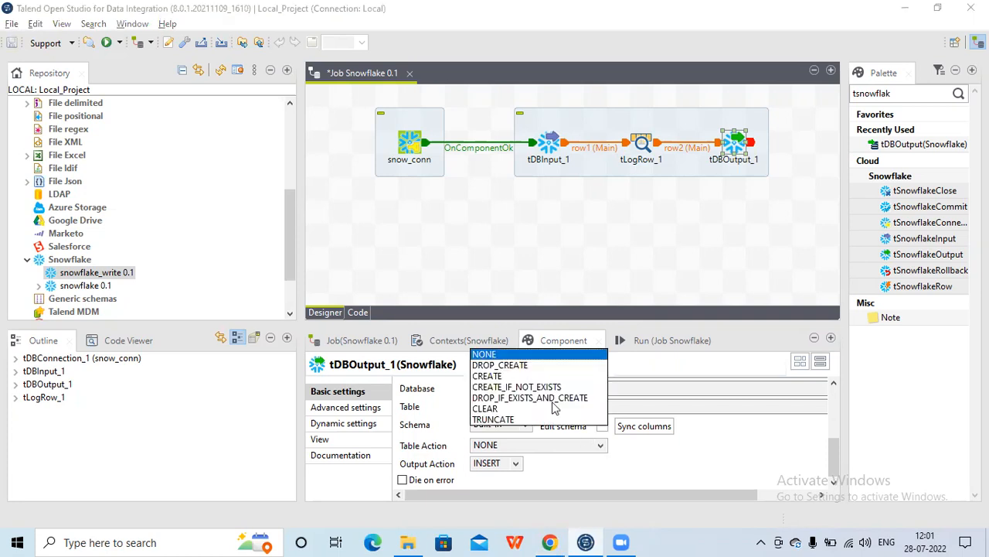
left_click(513, 377)
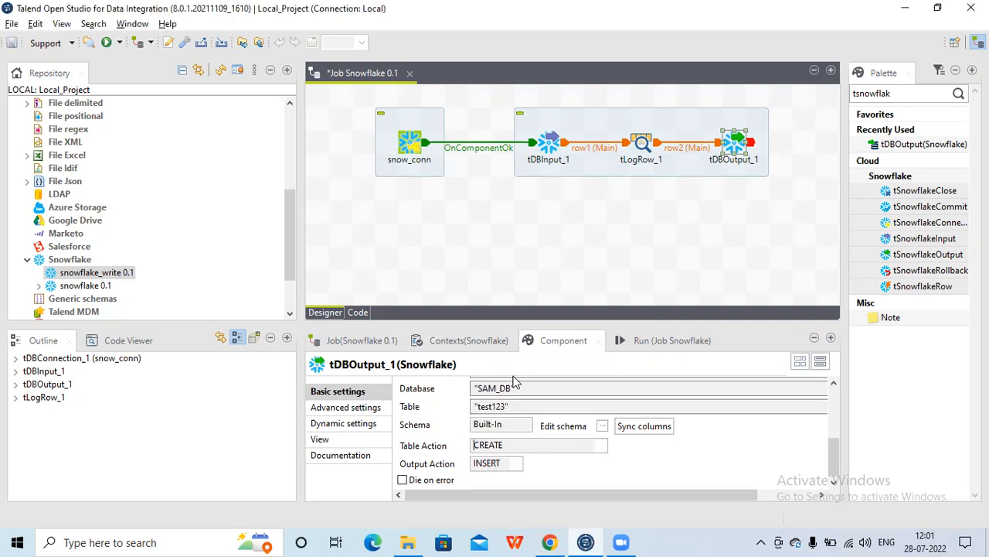
left_click(517, 464)
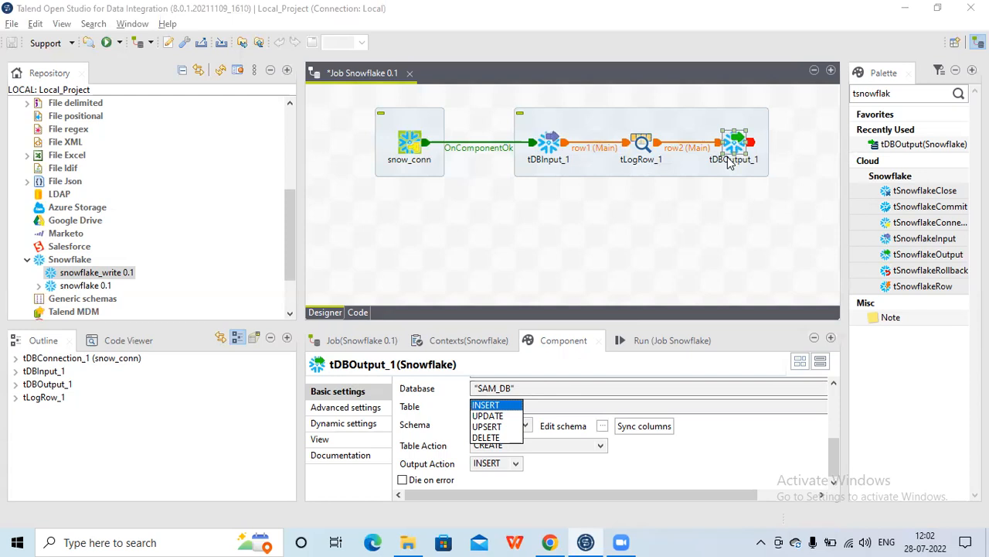
left_click(719, 448)
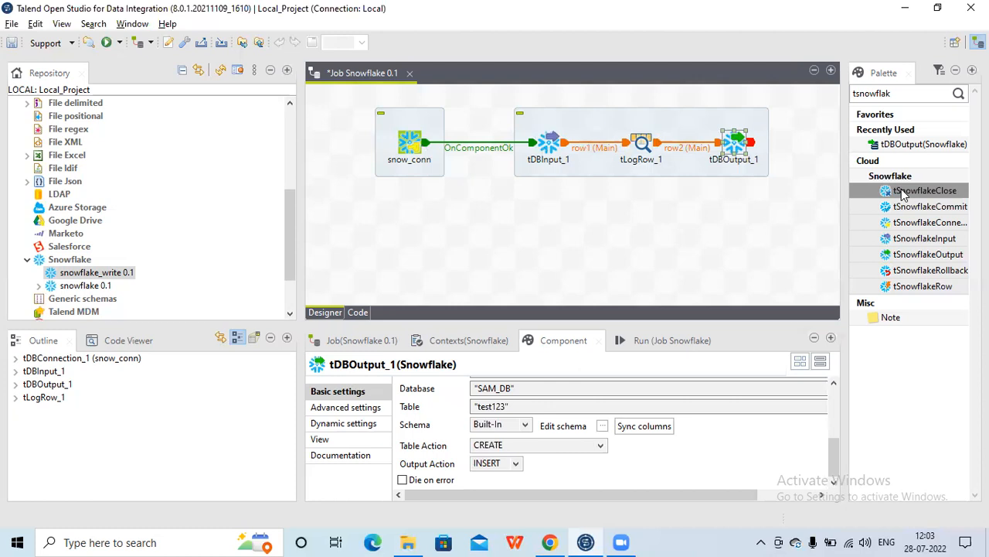
Add a tSnowflakeClose component below tDBOutput_1 and set its connection component to tDBConnection_1 - snow_conn
left_click_drag(903, 193, 717, 229)
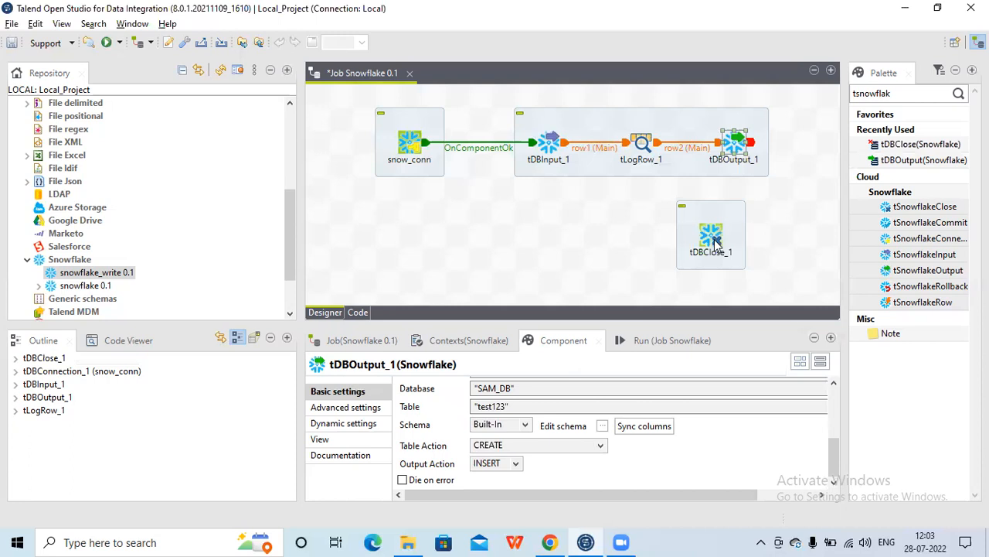
left_click(716, 242)
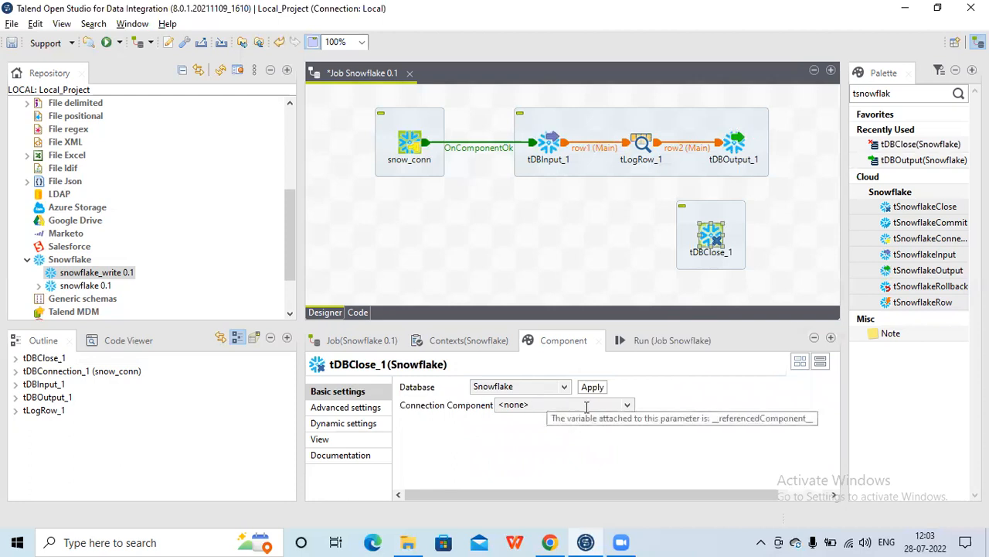
left_click(627, 408)
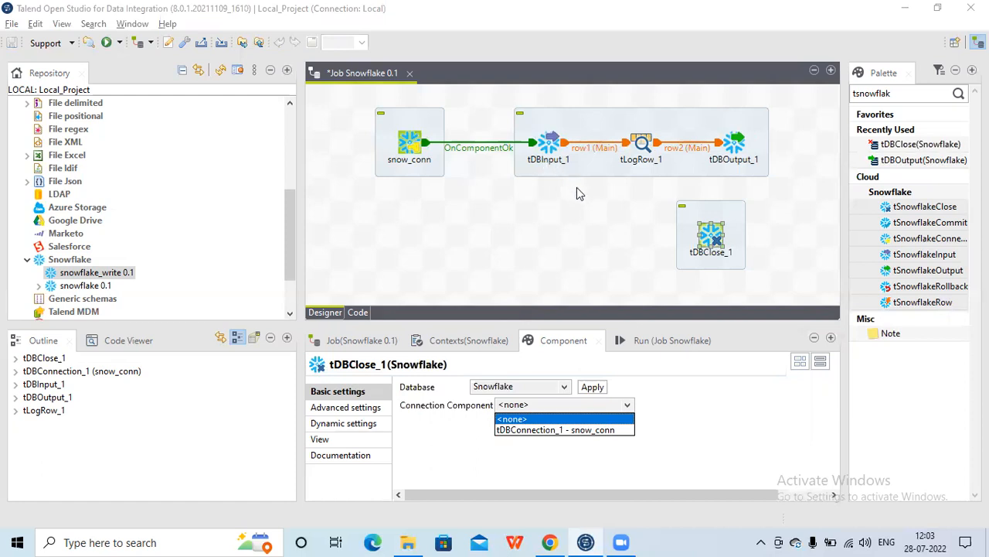
left_click(602, 429)
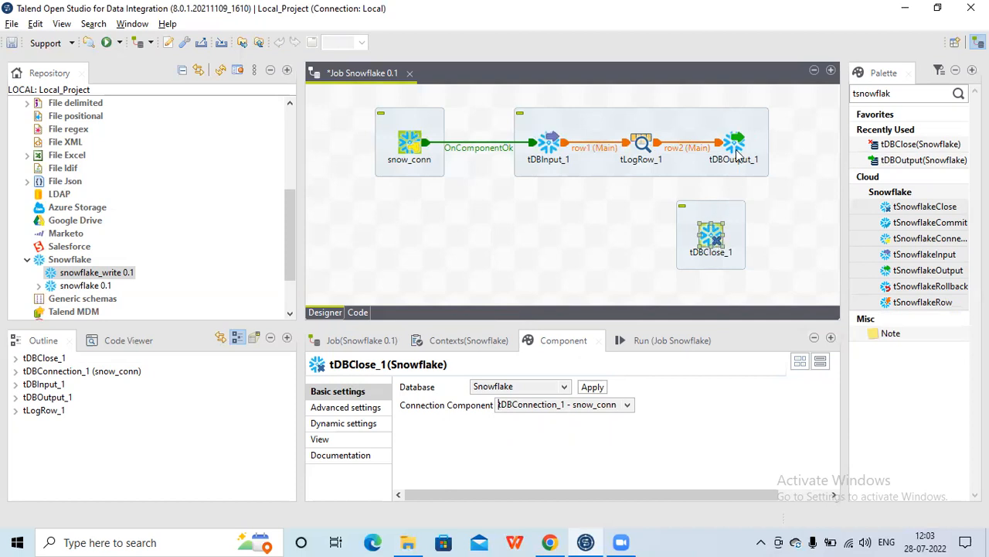
Link tDBOutput_1 to tDBClose_1 with an On Component Ok trigger
left_click(715, 238)
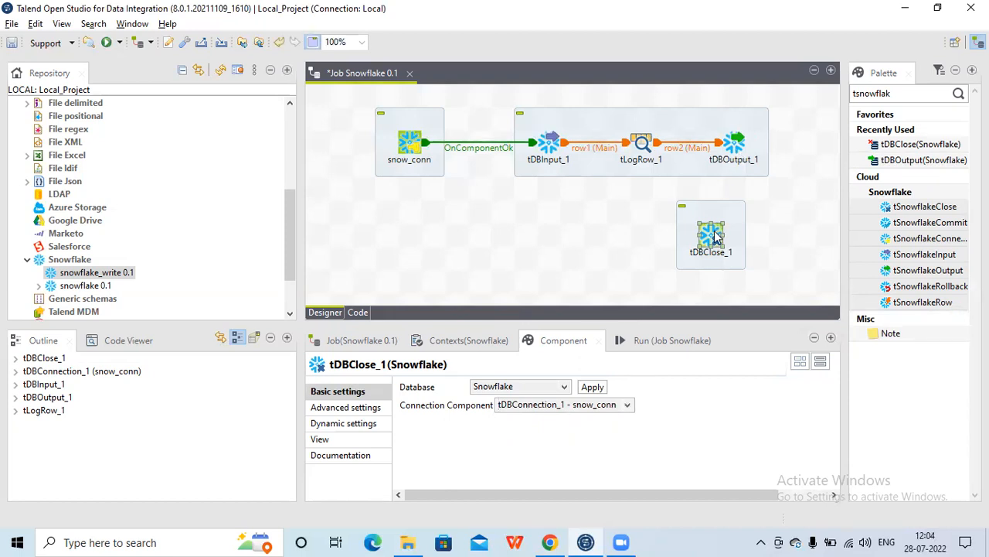
right_click(733, 147)
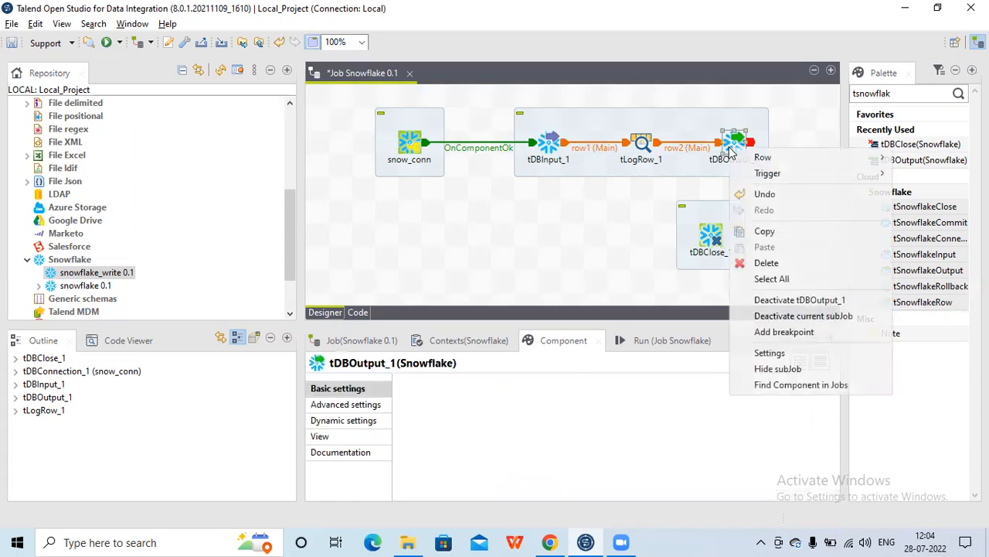
mouse_move(743, 176)
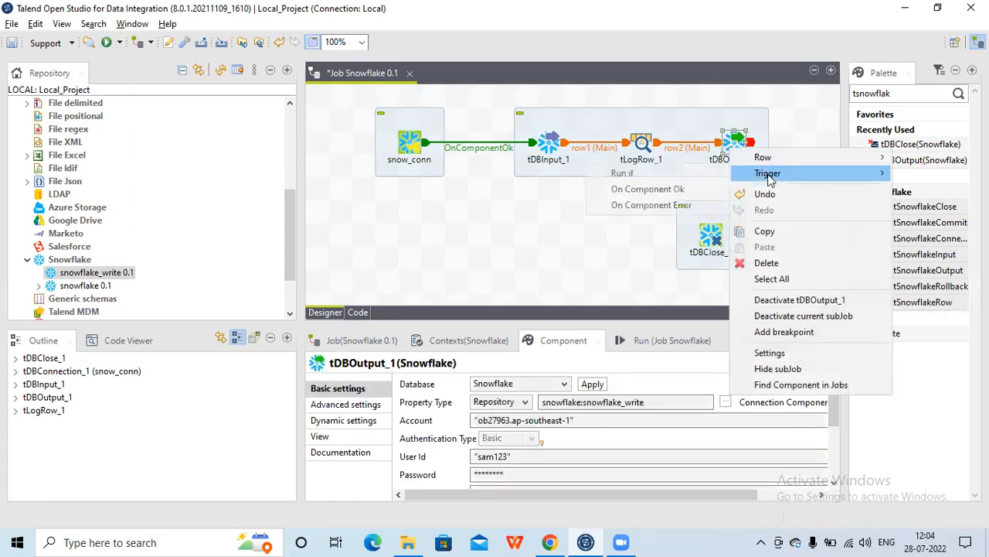
left_click(689, 193)
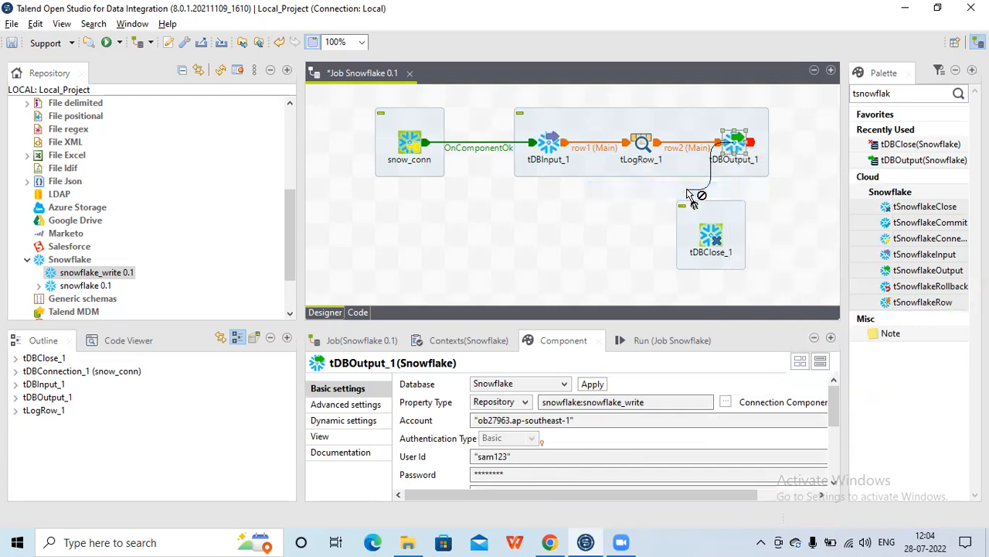
left_click(707, 238)
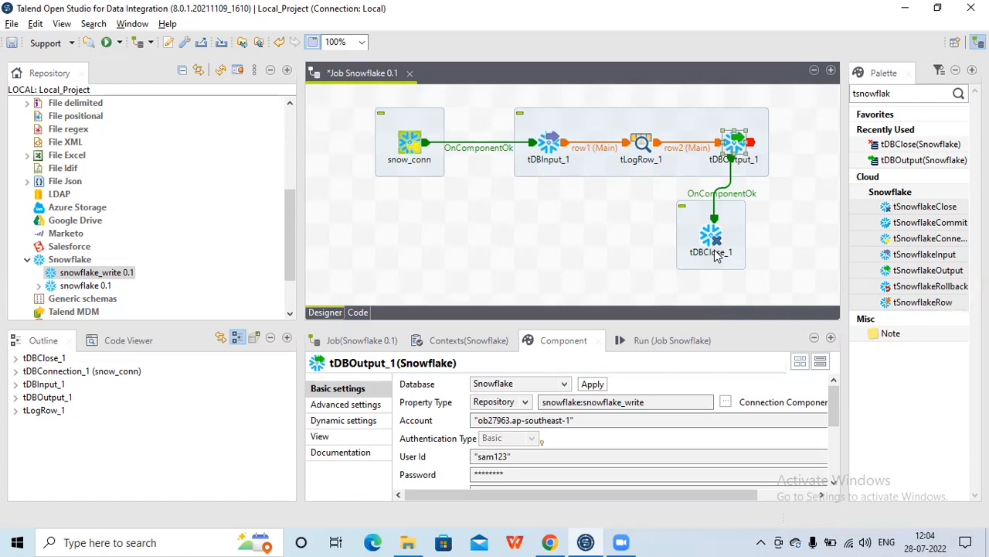
left_click(712, 240)
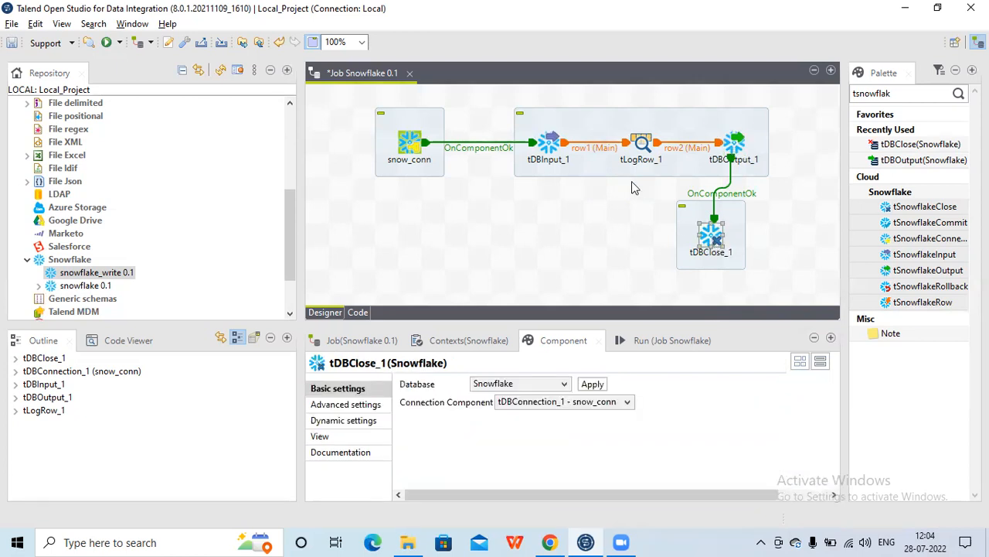
Change tDBInput_1's SQL query limit to 1 row
left_click(549, 147)
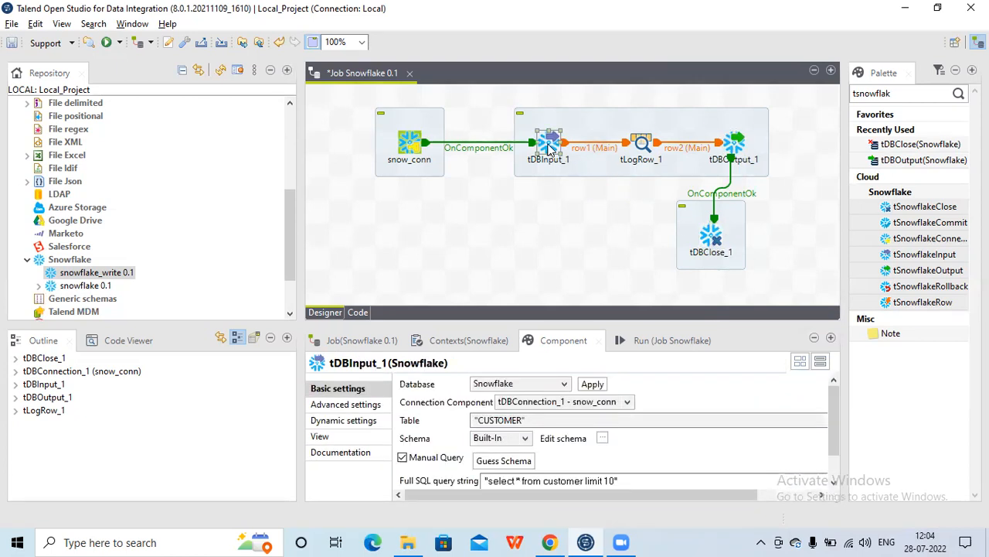
left_click(611, 480)
key("Delete")
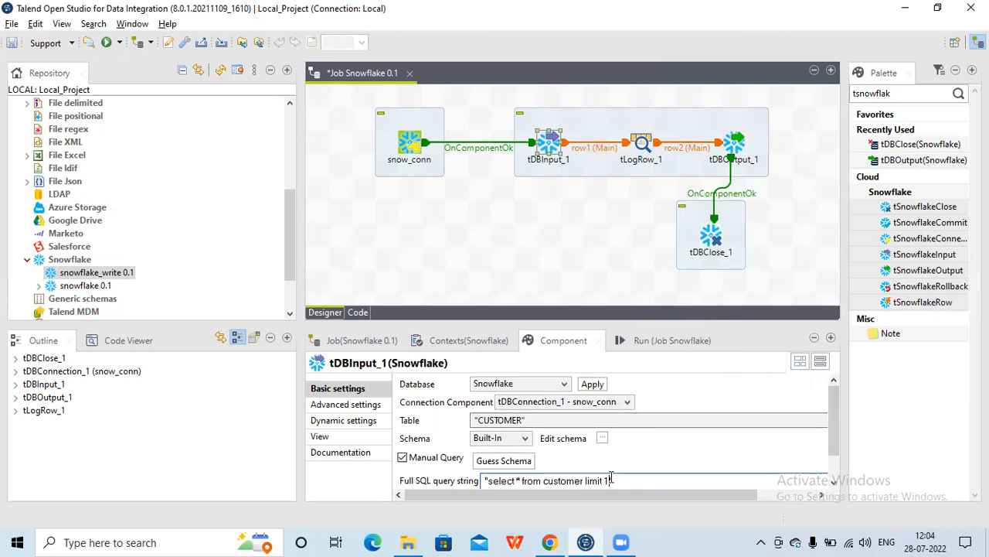
Run the job
left_click(675, 340)
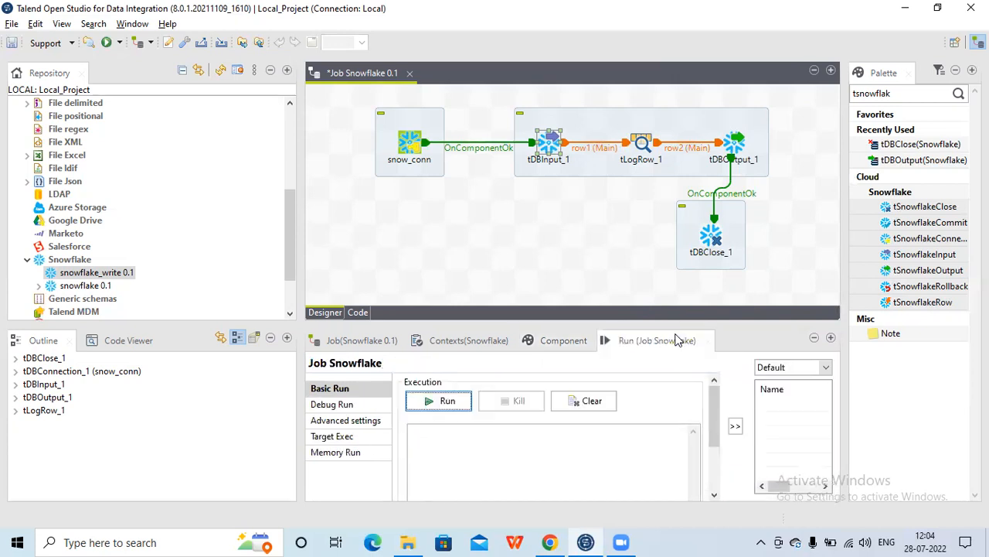
left_click(446, 403)
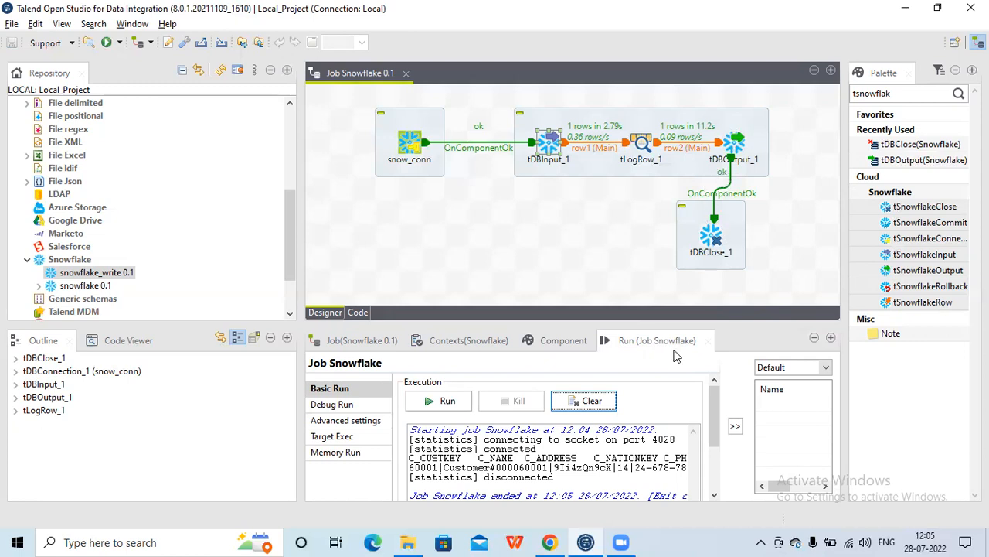
Reopen tDBOutput_1's component settings to review its table options
left_click(732, 148)
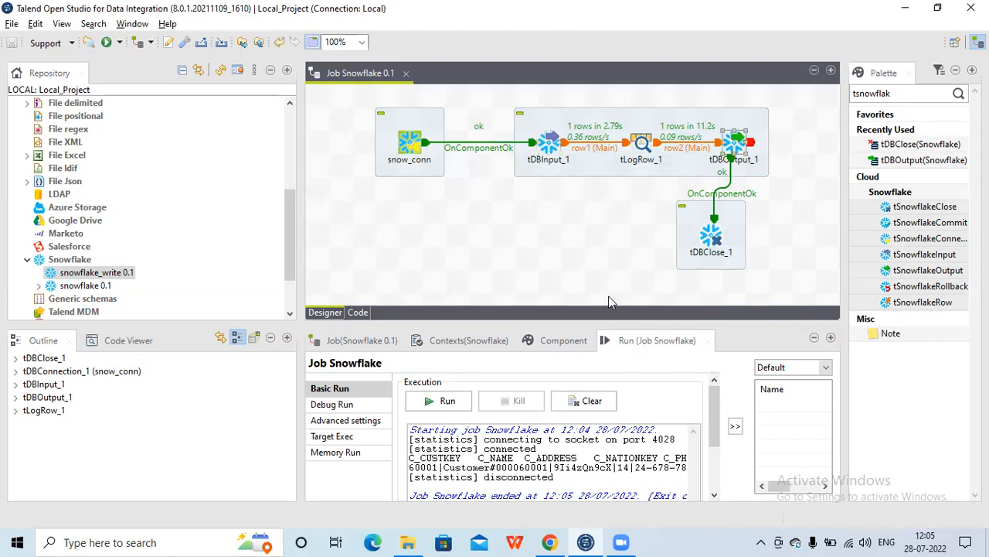
left_click(564, 341)
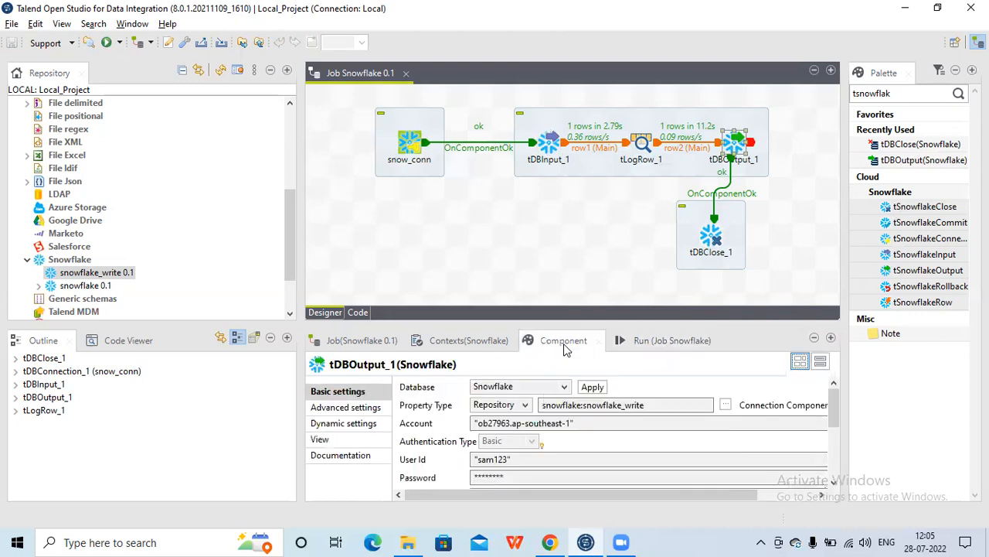
left_click_drag(832, 423, 824, 473)
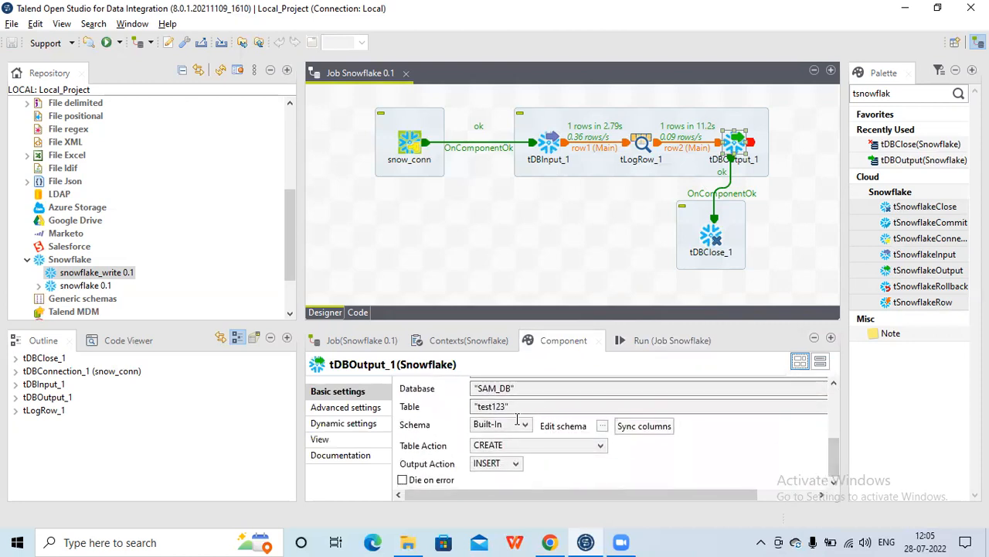
Refresh the Snowflake database objects and preview the data of the TEST123 table in SAM_SCHEMA
left_click(550, 542)
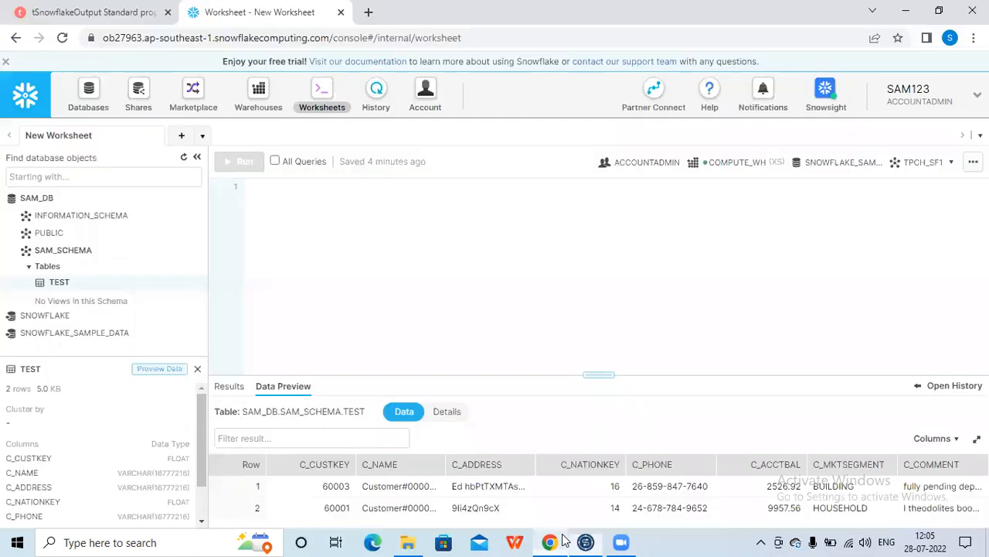
left_click(182, 160)
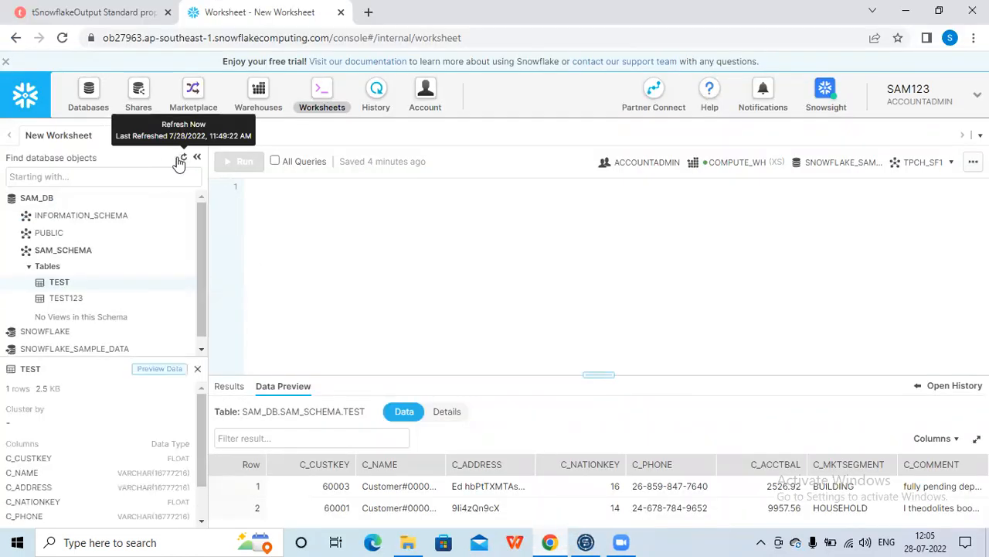
mouse_move(78, 303)
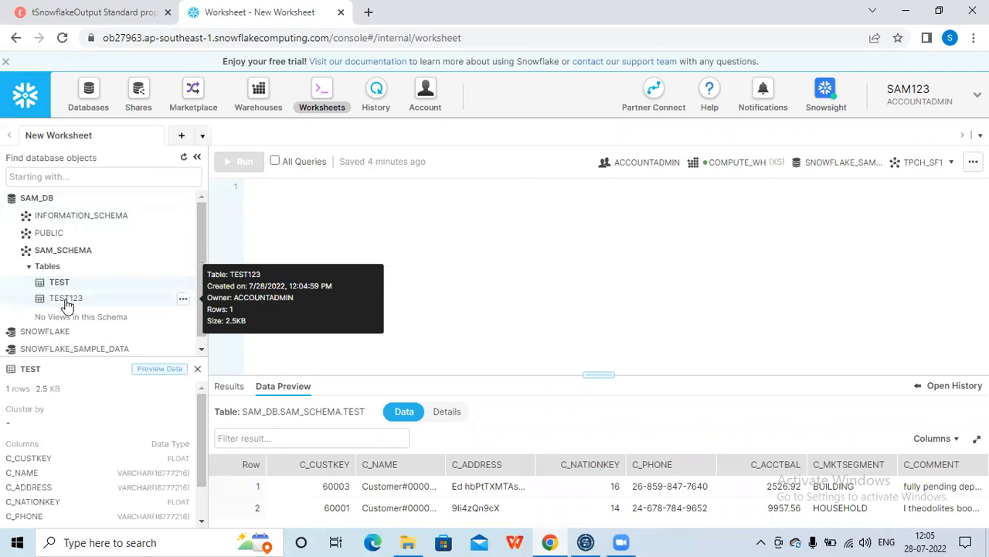
left_click(66, 299)
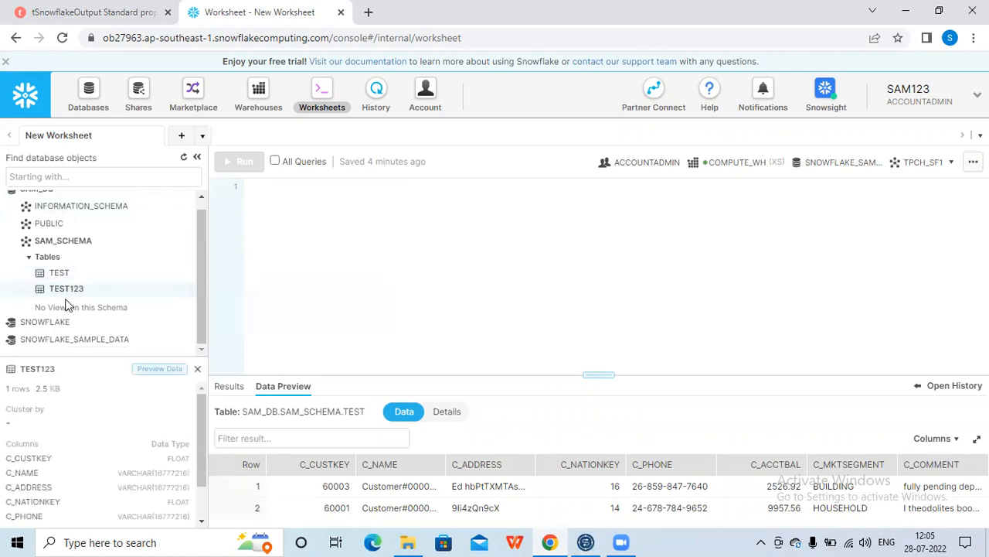
left_click(167, 371)
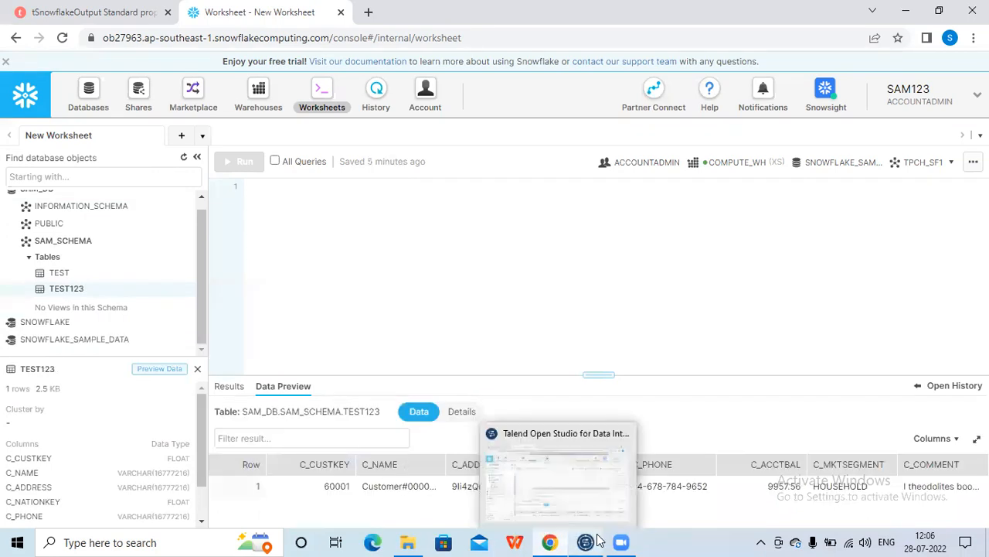
mouse_move(622, 541)
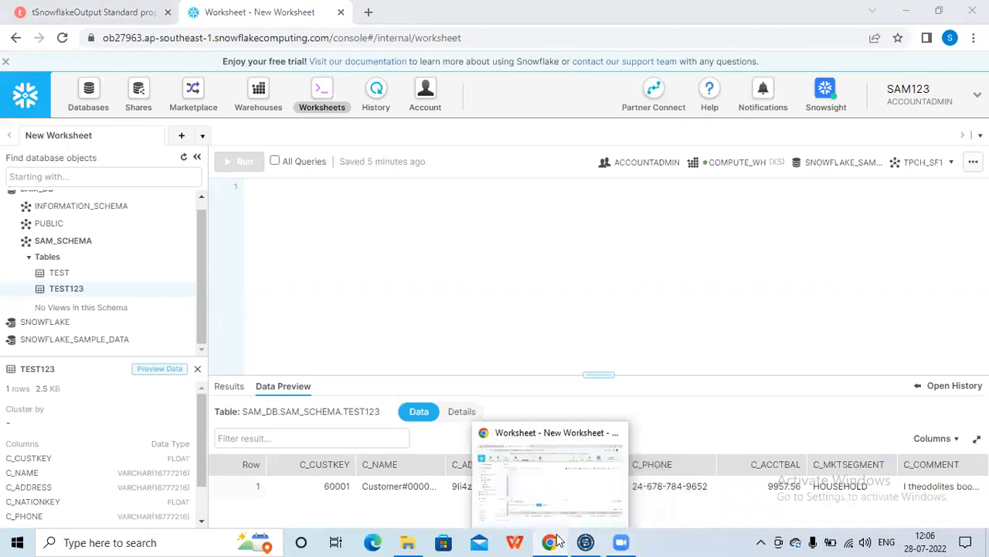
left_click(585, 542)
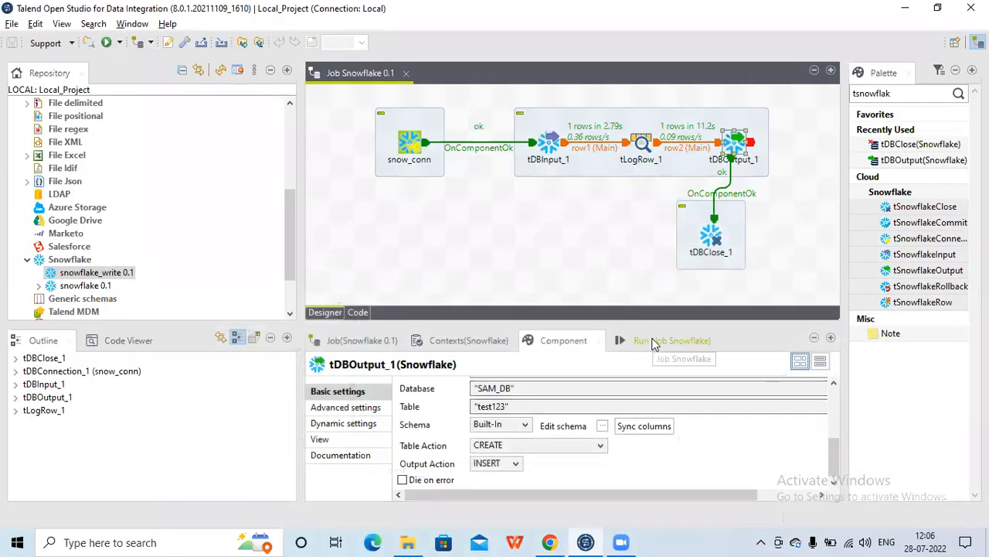
Run the job again and examine the execution log in the maximized Run view
left_click(646, 342)
left_click(439, 405)
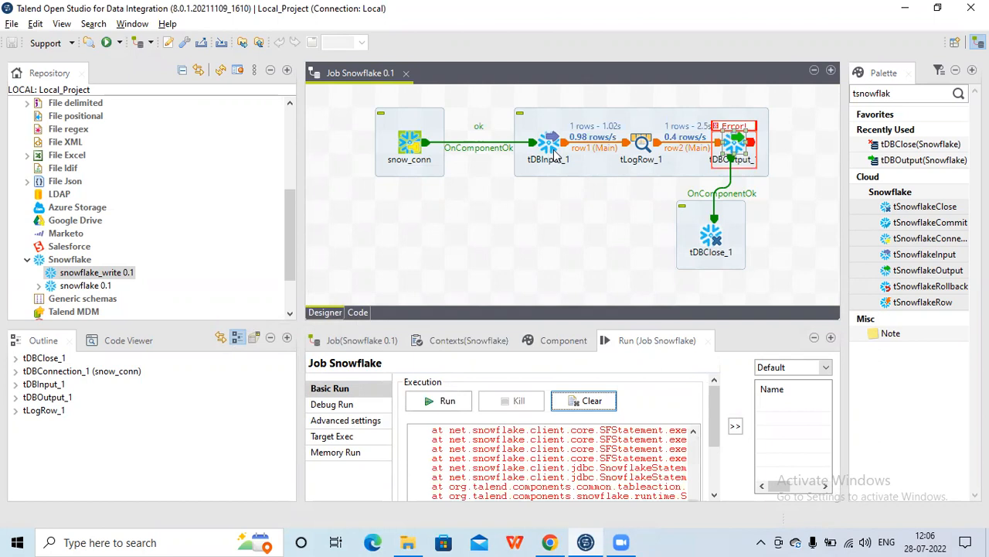
double_click(657, 341)
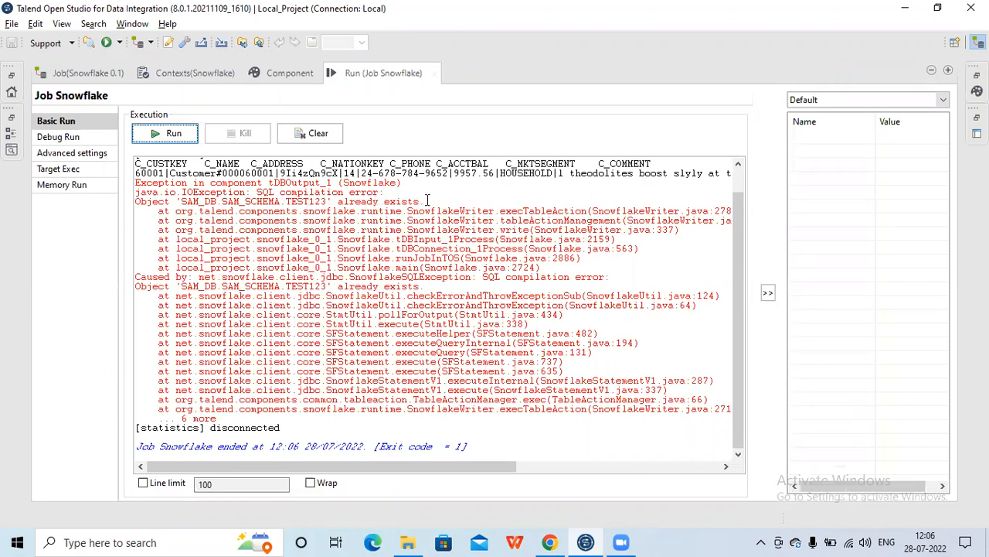
double_click(384, 74)
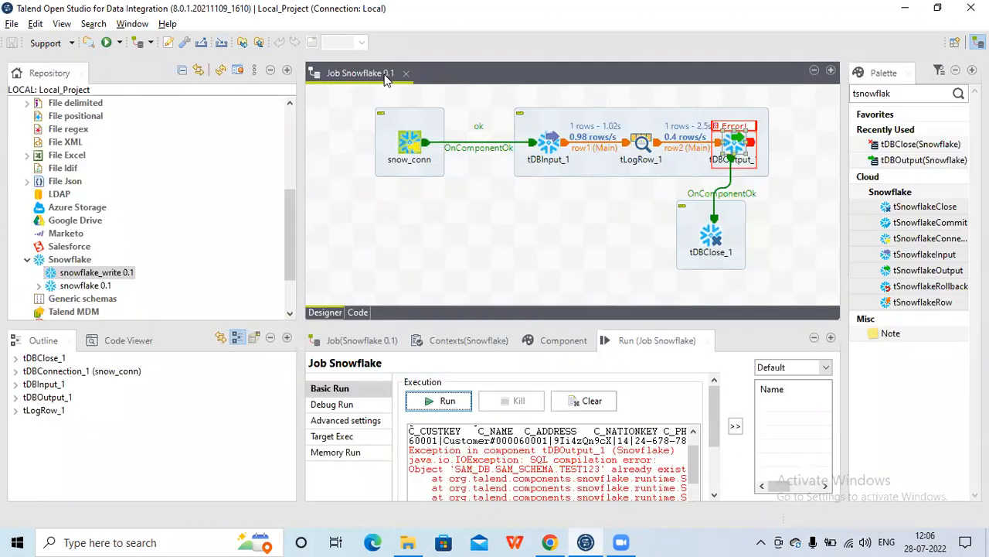
Set tDBOutput_1's Table Action to DROP_IF_EXISTS_AND_CREATE
left_click(553, 340)
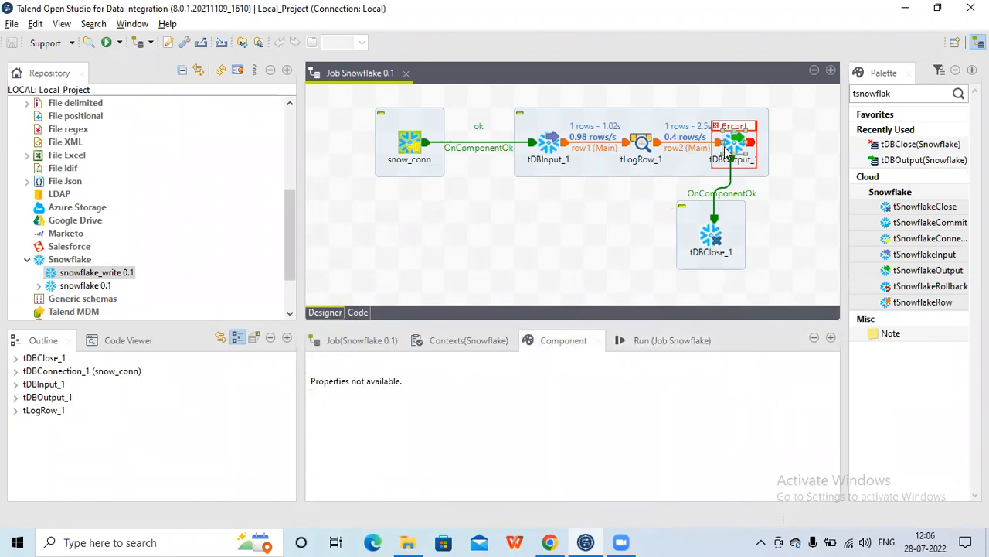
left_click(727, 151)
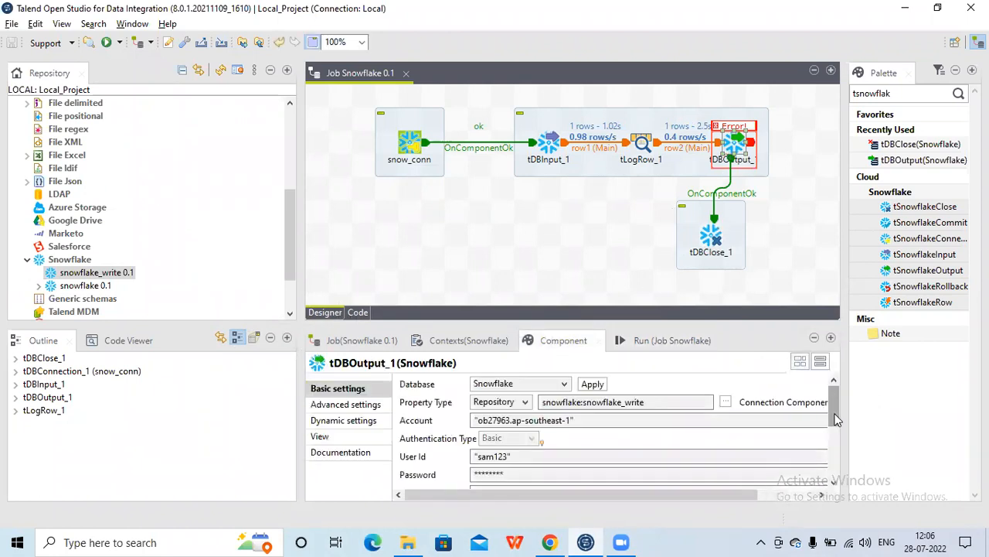
left_click_drag(838, 420, 839, 464)
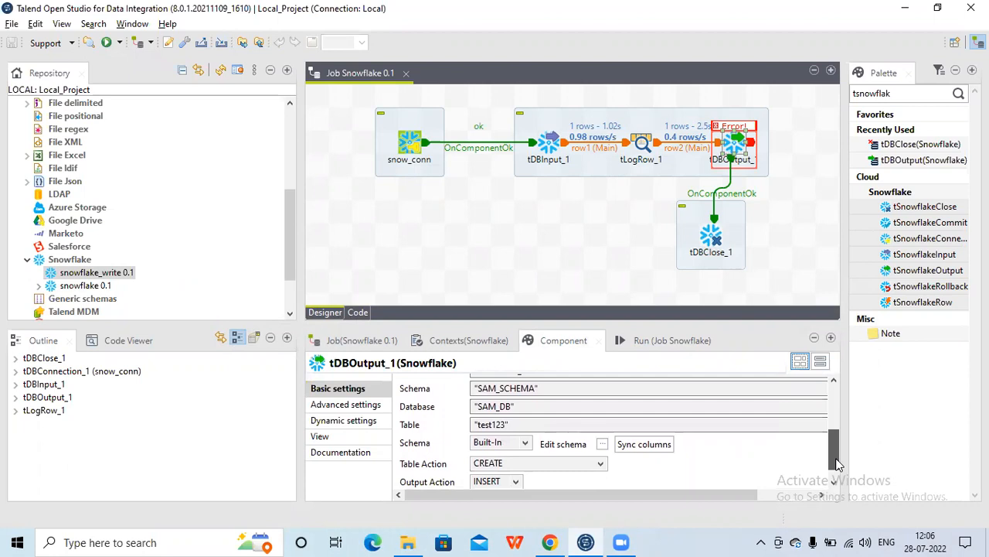
left_click(600, 464)
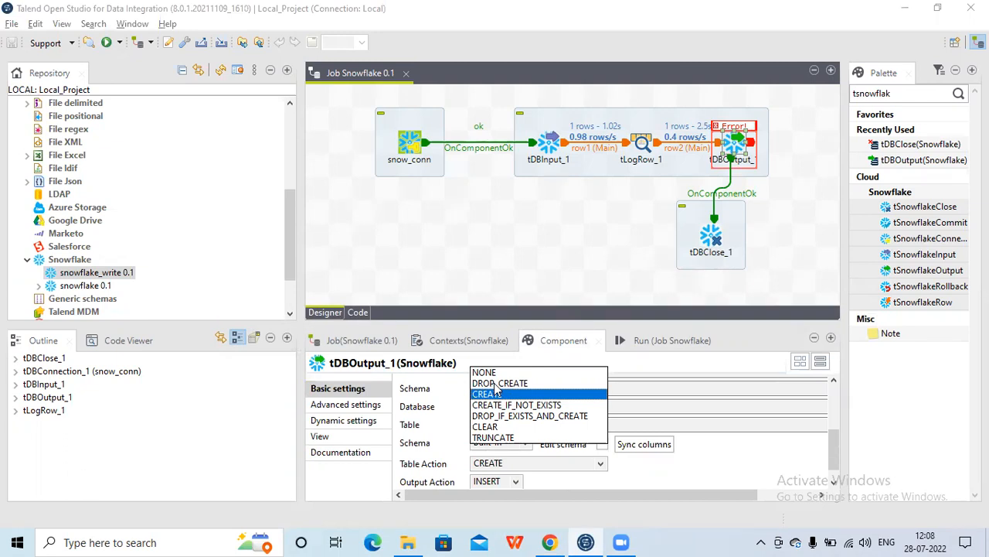
left_click(523, 417)
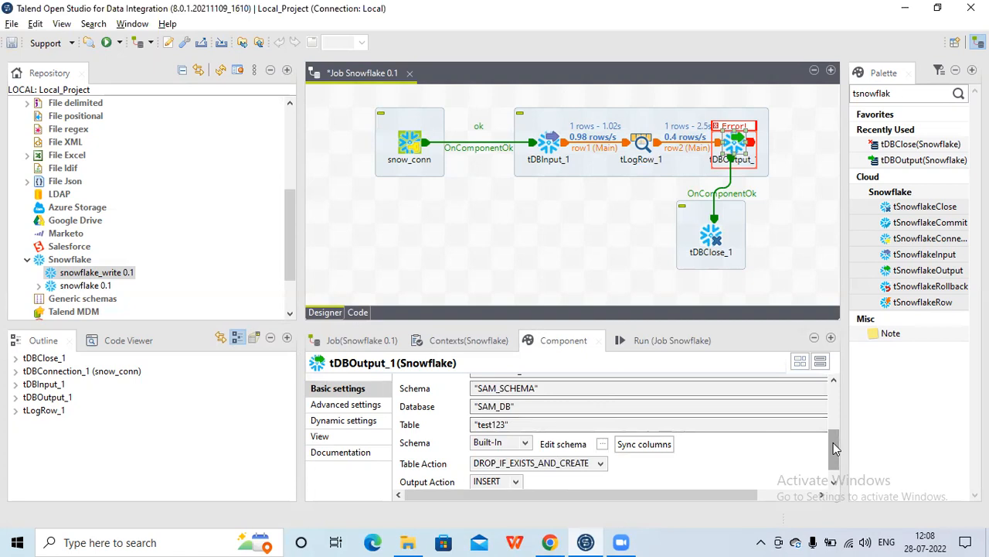
scroll(835, 448, "down", 1)
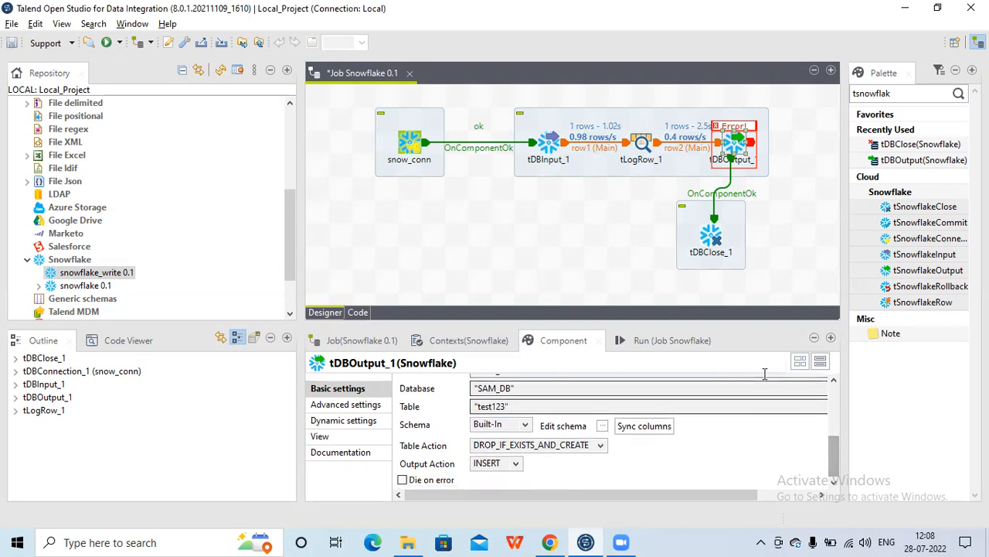
Run the job
left_click(661, 340)
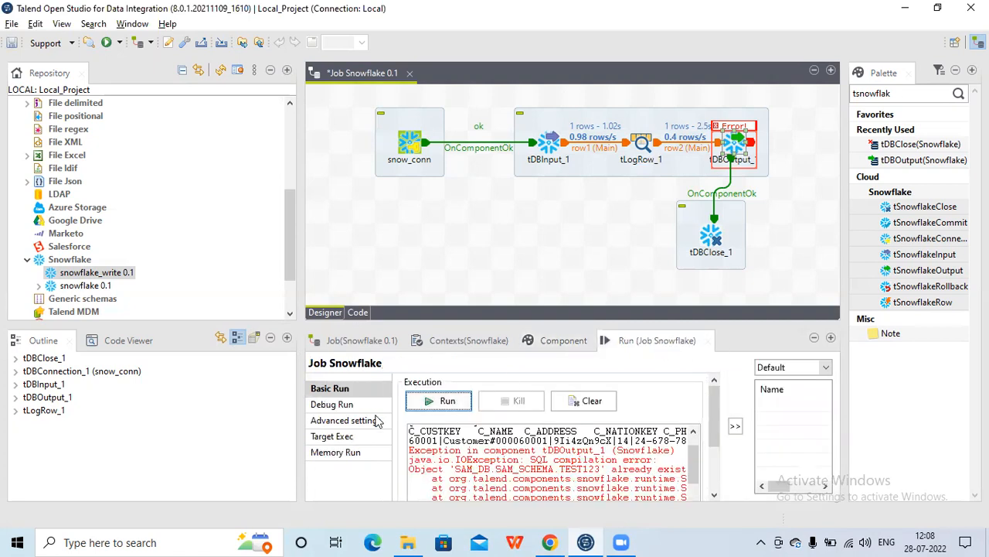
left_click(455, 408)
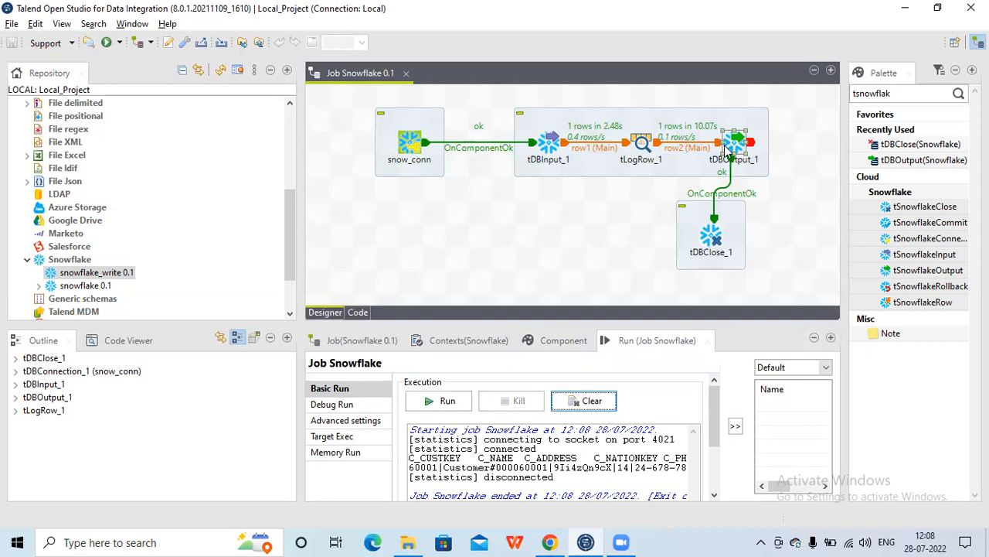
Switch to the Snowflake worksheet in the browser and refresh the database objects
left_click(549, 542)
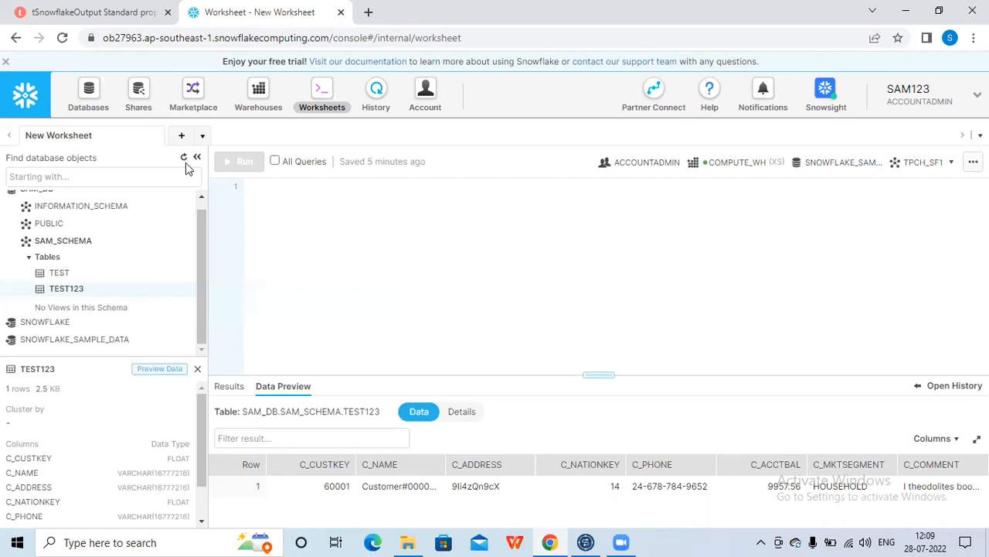
mouse_move(105, 296)
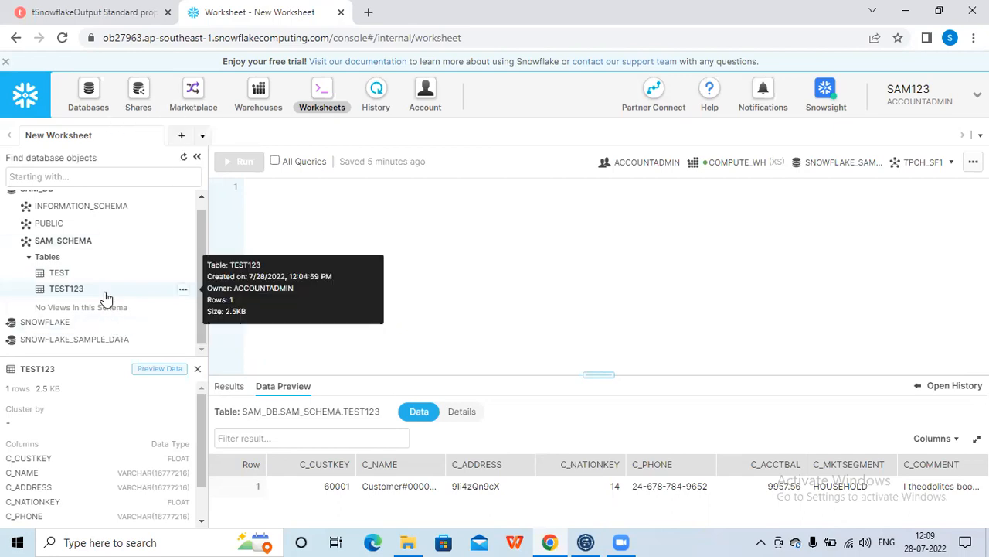
left_click(184, 159)
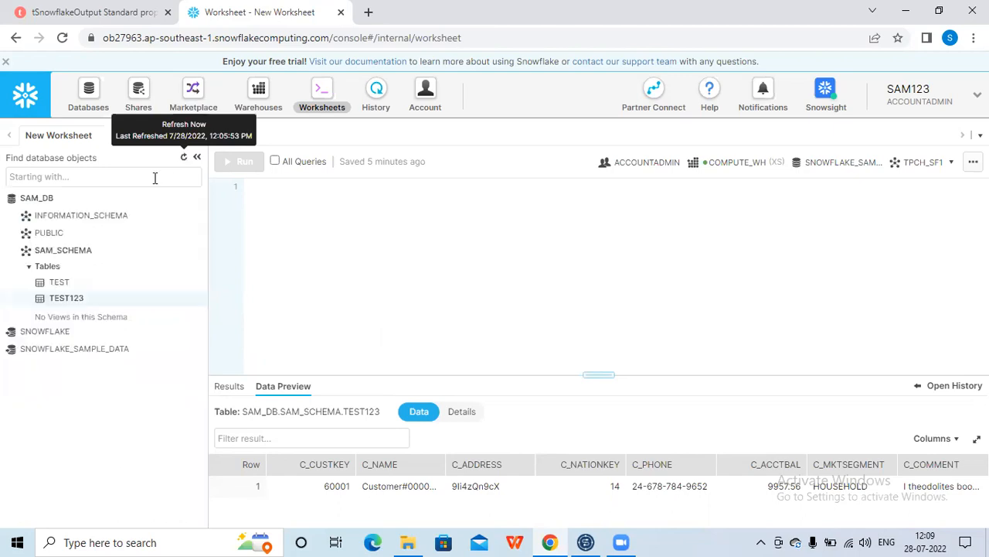
mouse_move(83, 299)
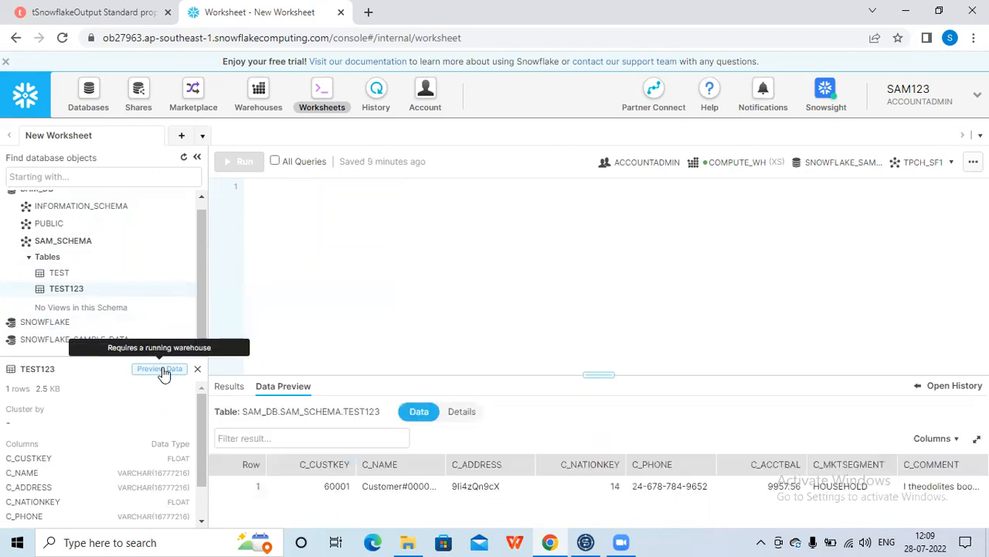
Return to the Talend job and set tDBOutput_1's Table Action to NONE
left_click(586, 542)
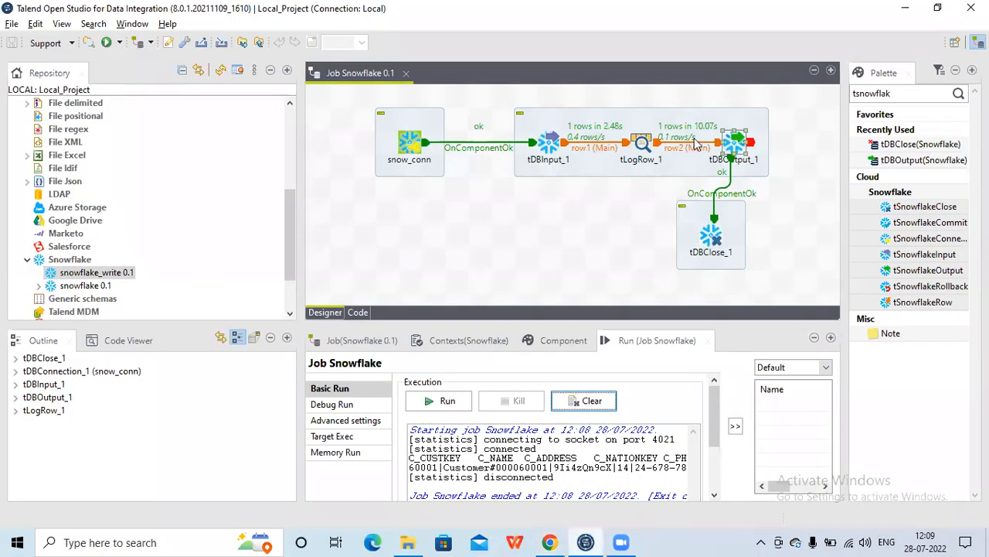
left_click(531, 303)
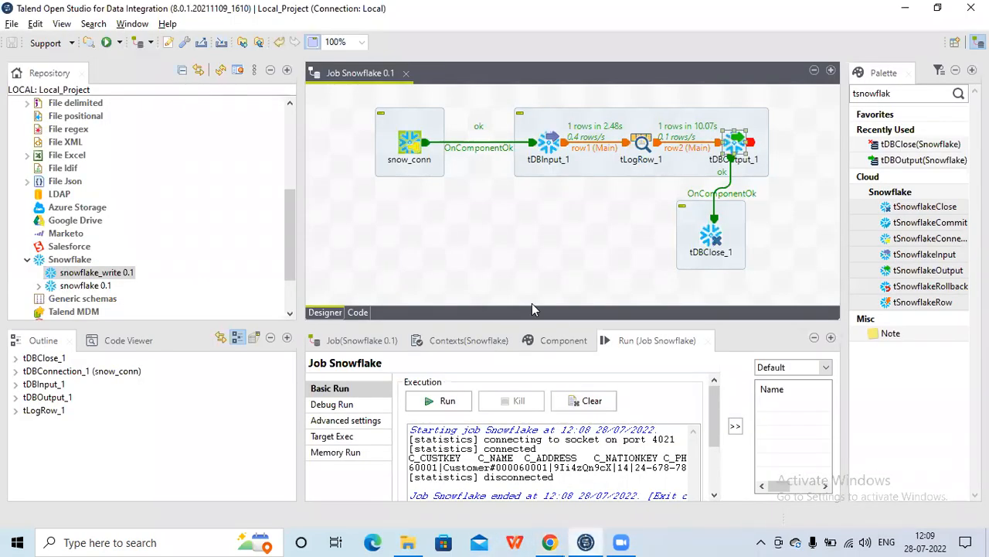
left_click(561, 335)
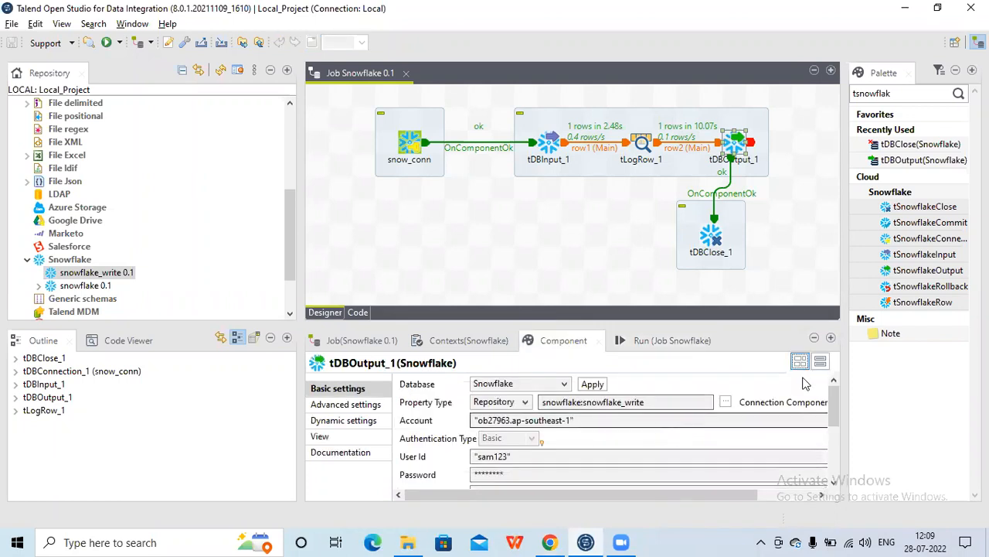
left_click_drag(838, 400, 841, 464)
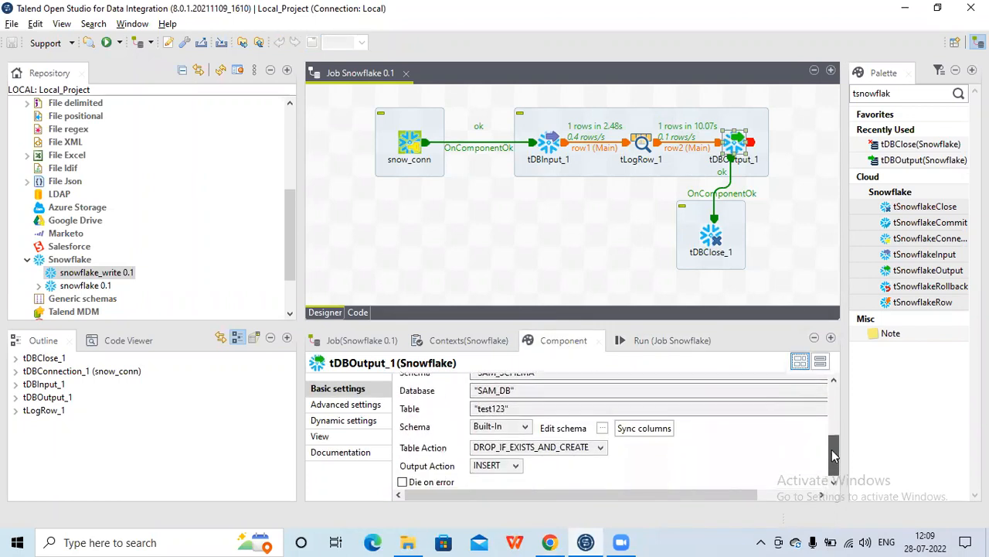
left_click(593, 447)
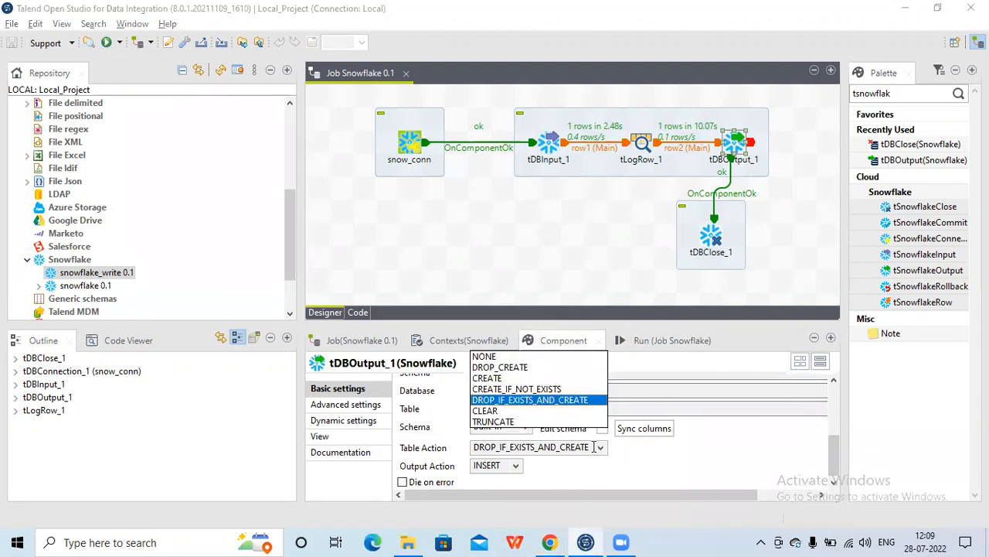
left_click(503, 358)
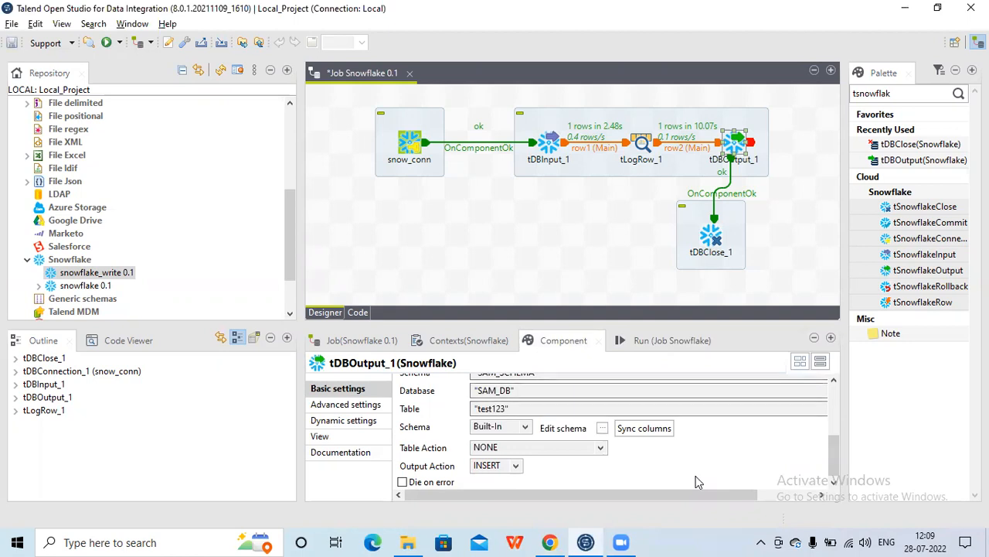
Run the job with the new table action
left_click(668, 333)
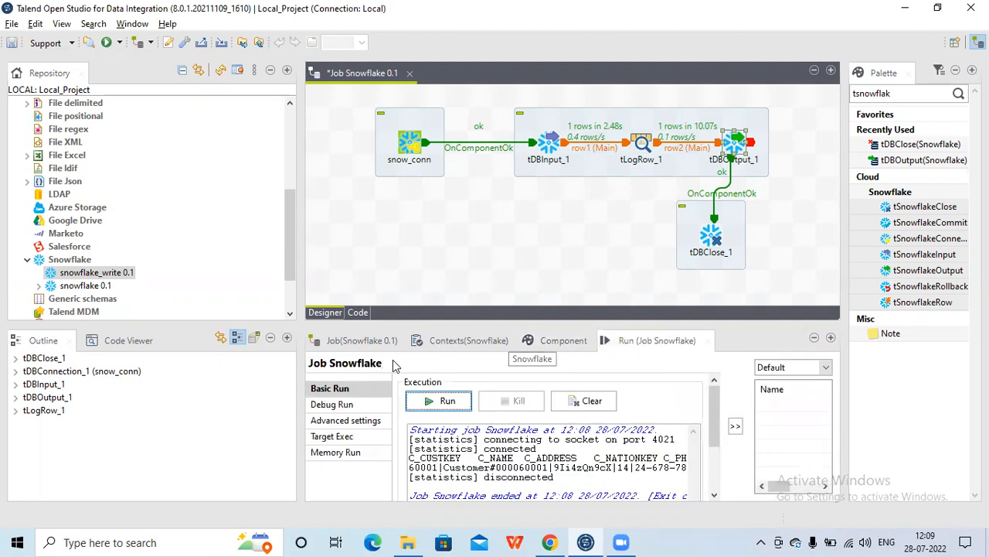
left_click(447, 402)
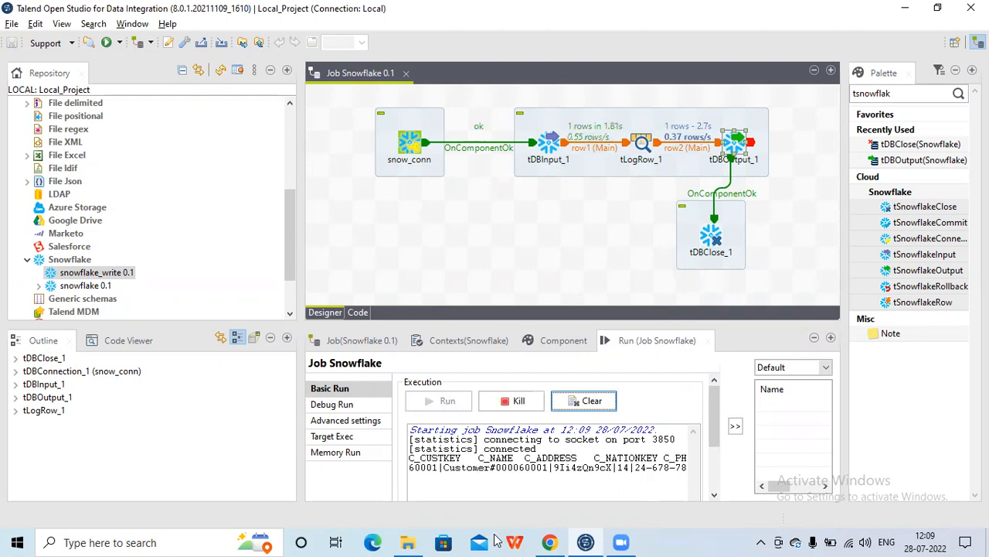
Switch to the browser, refresh the database objects and preview the TEST123 table's data
mouse_move(550, 541)
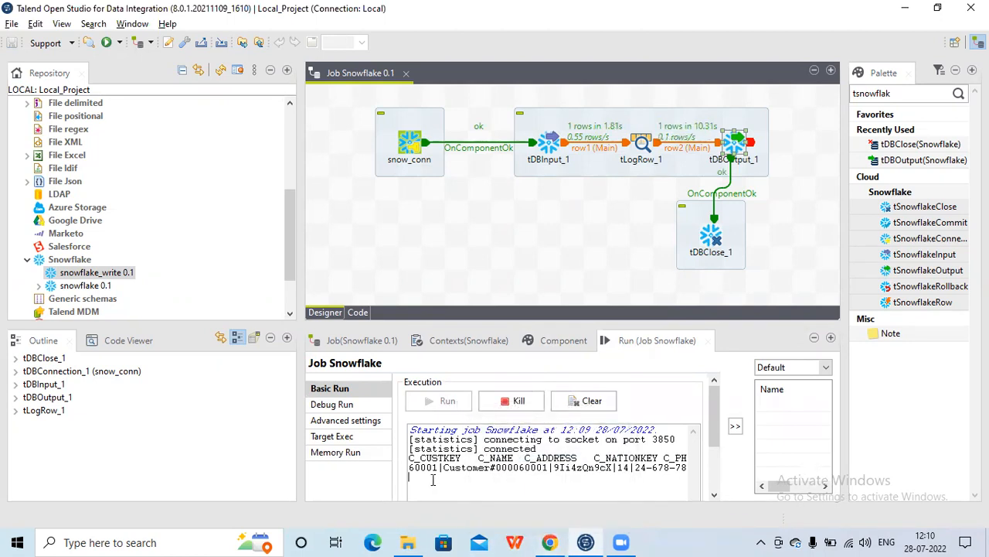
left_click(549, 542)
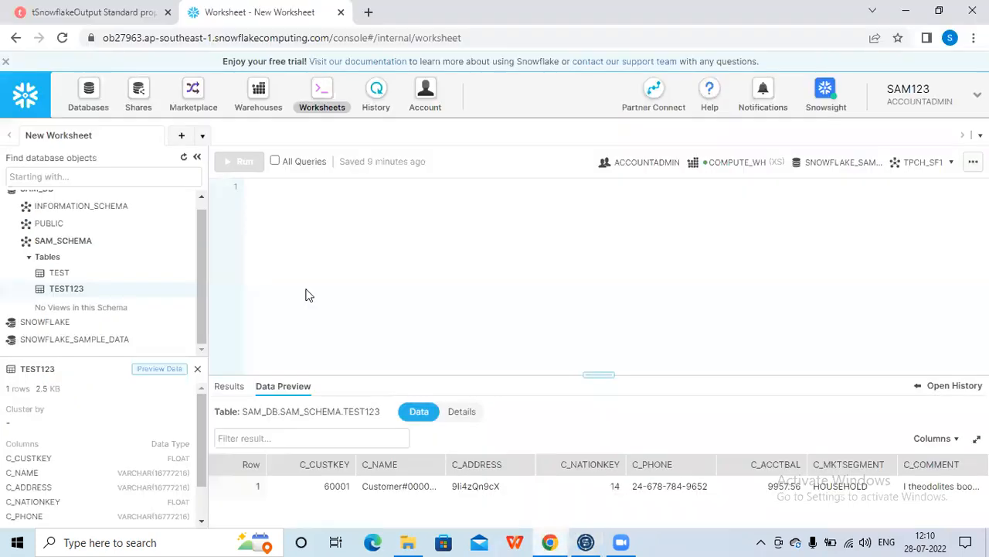
left_click(184, 161)
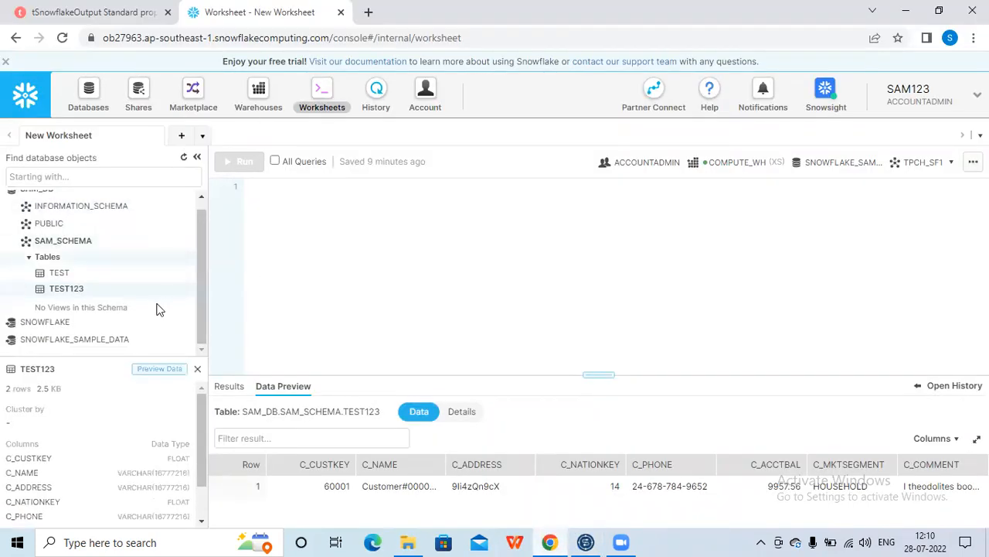
left_click(153, 371)
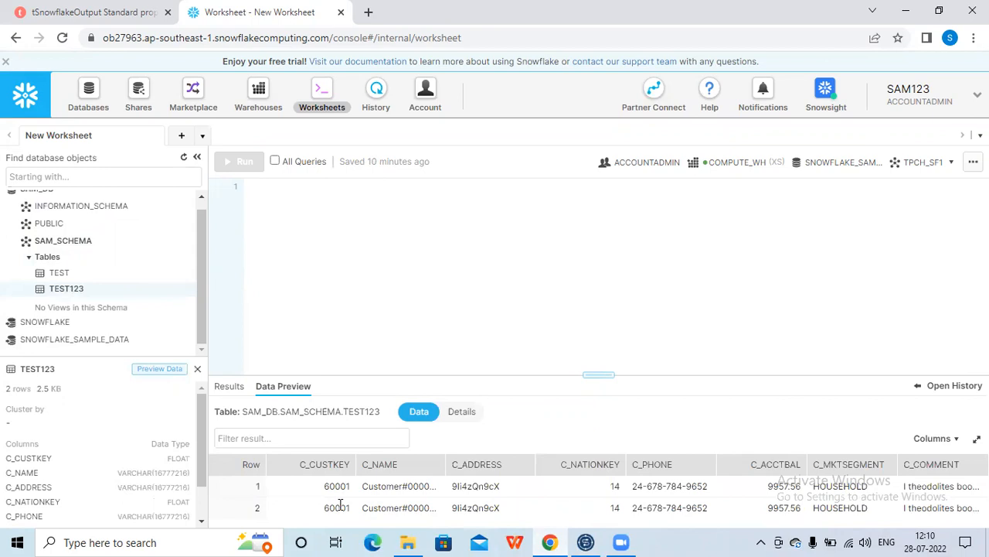
double_click(340, 507)
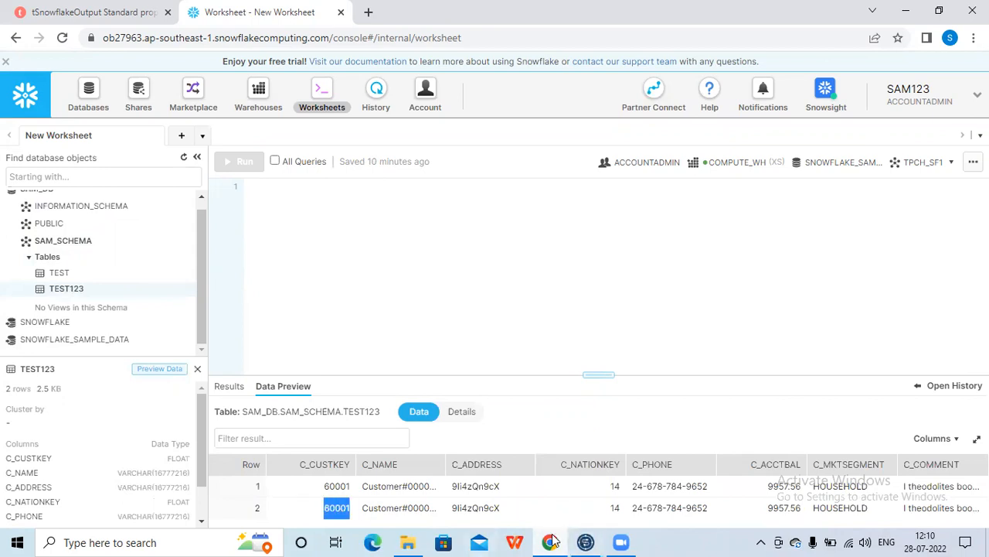
Set tDBOutput_1's Output Action to DELETE and open the Run view
left_click(619, 541)
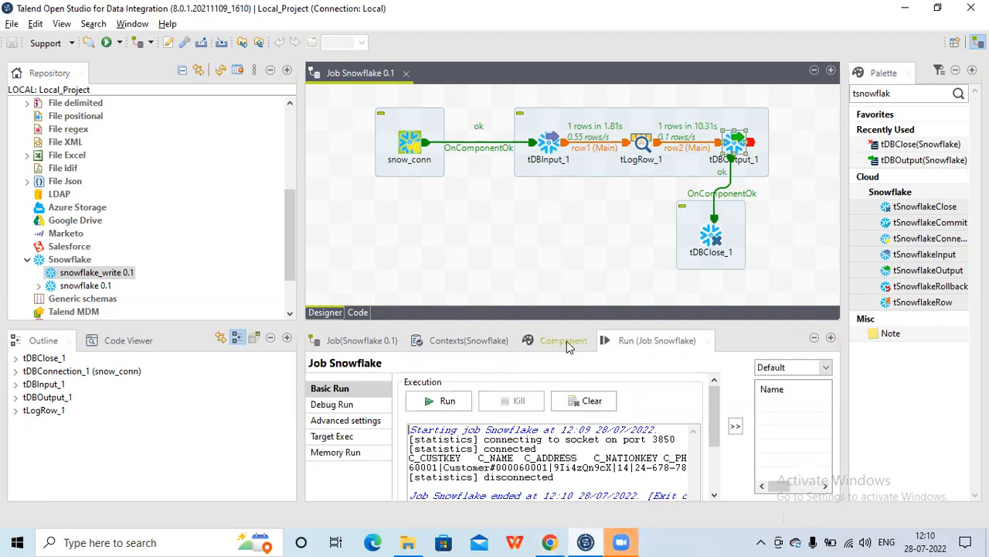
left_click(565, 341)
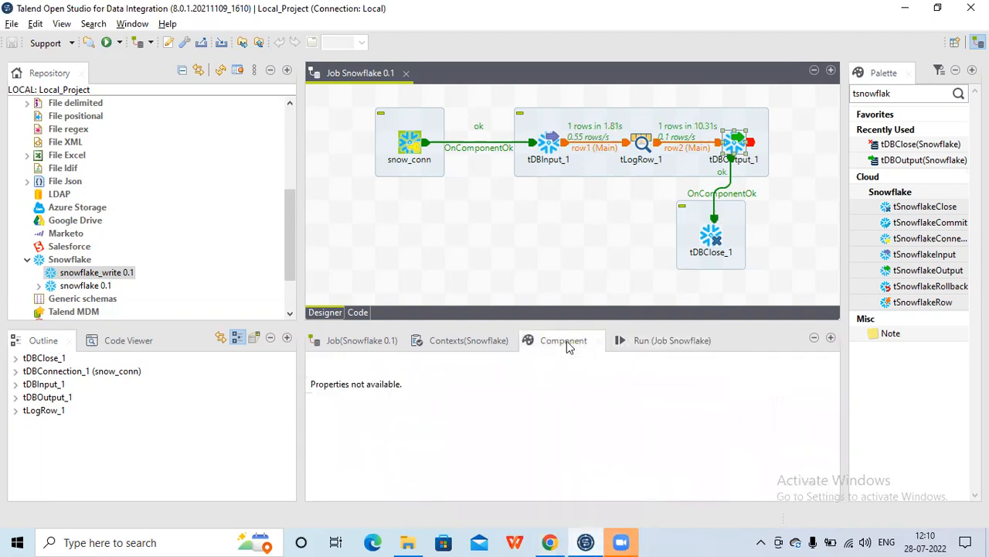
left_click(741, 145)
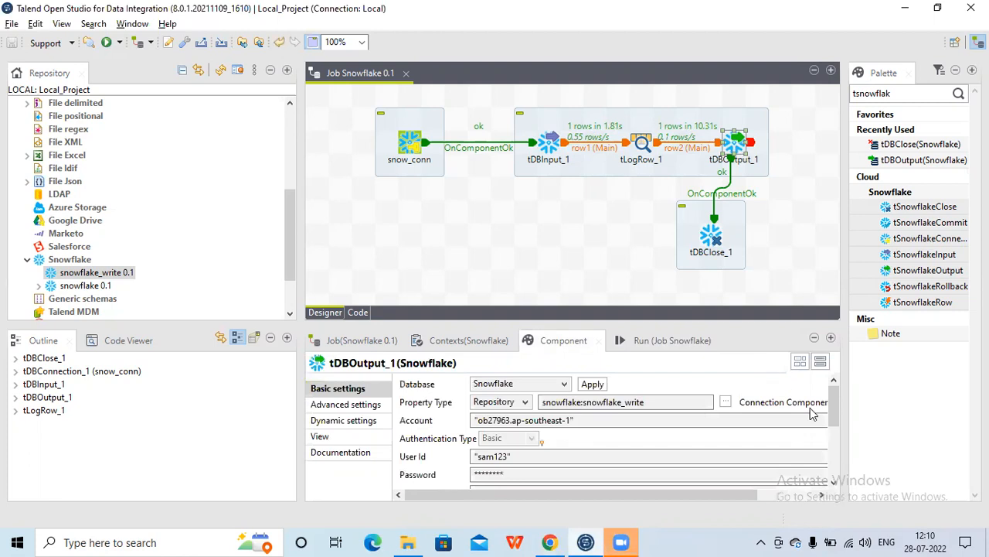
left_click_drag(834, 417, 832, 477)
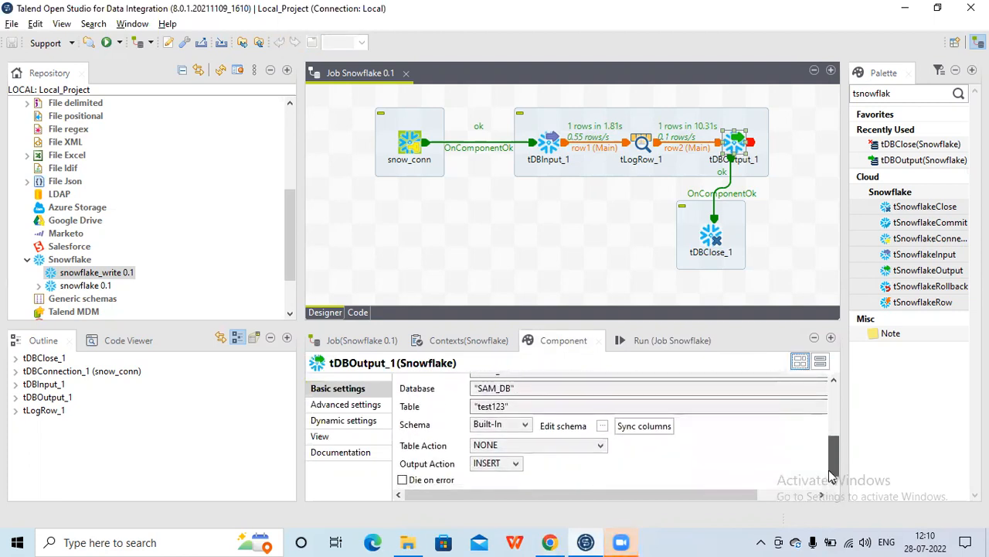
left_click(516, 464)
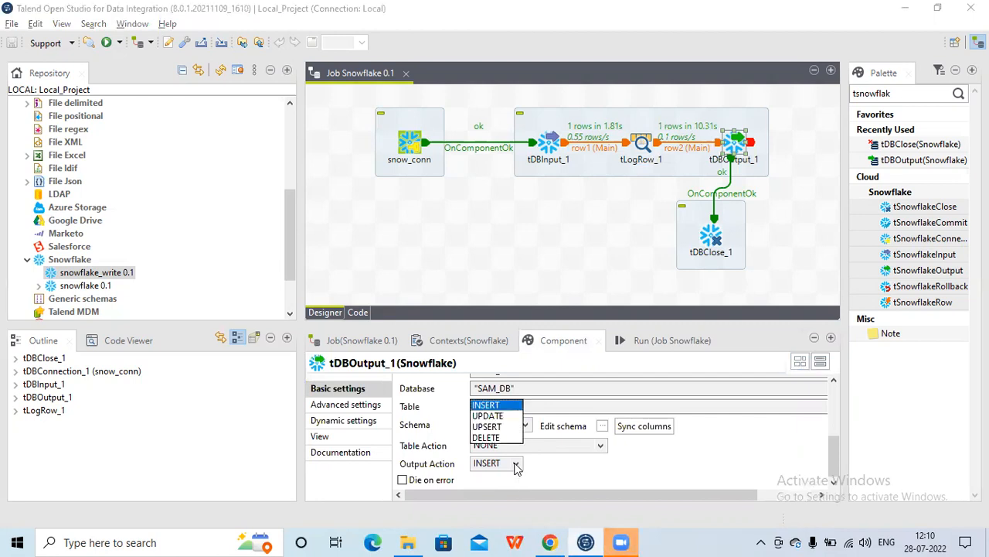
left_click(495, 439)
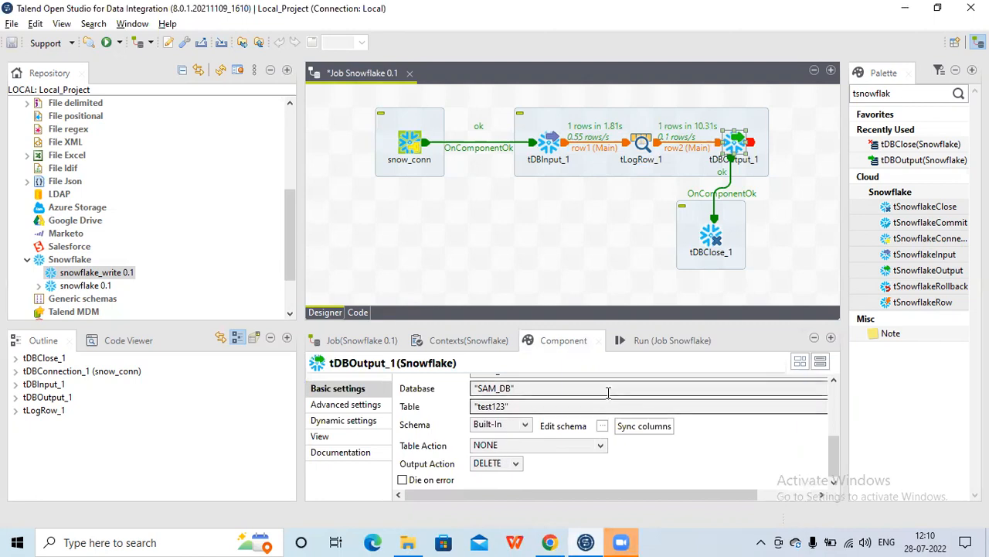
left_click(656, 340)
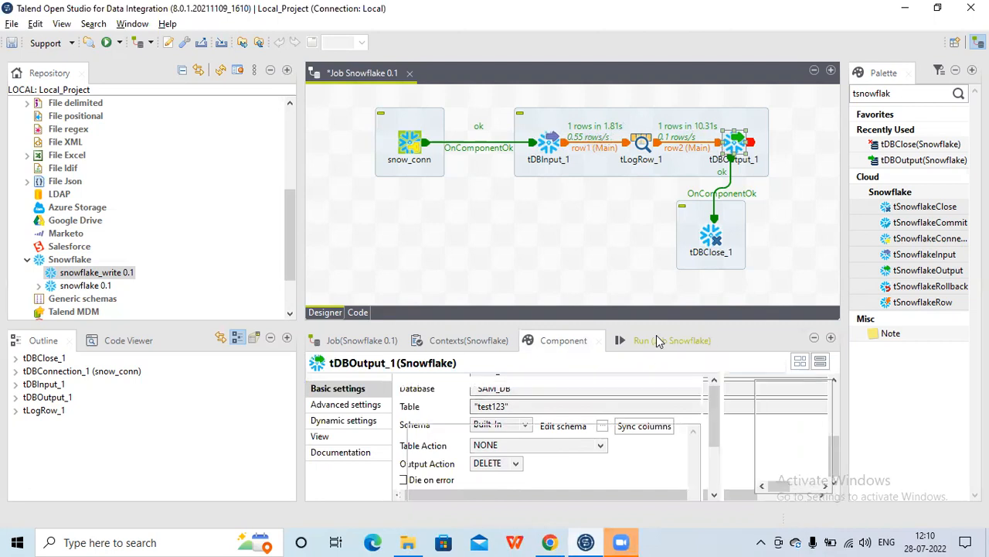
Run the job with the DELETE output action and read the error message in the enlarged console
left_click(461, 408)
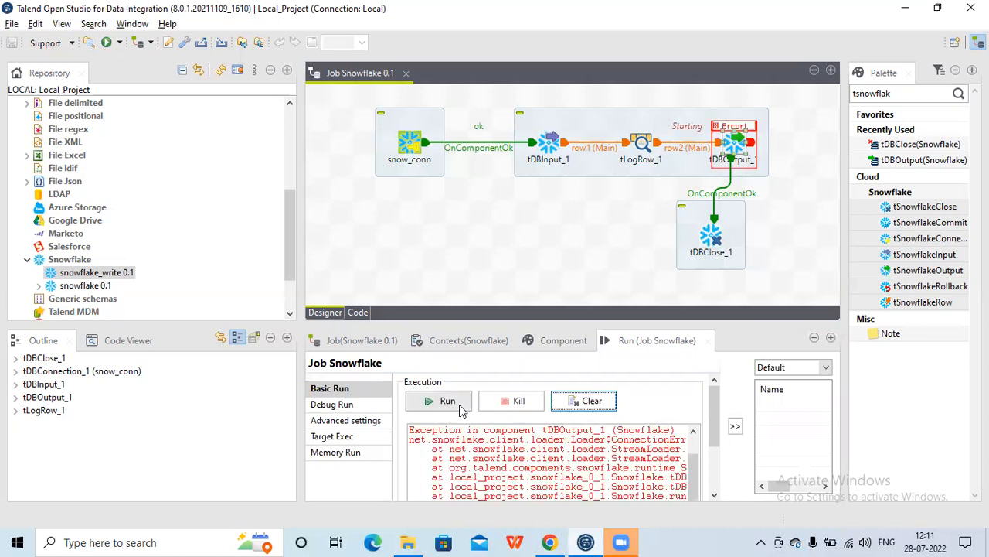
double_click(646, 348)
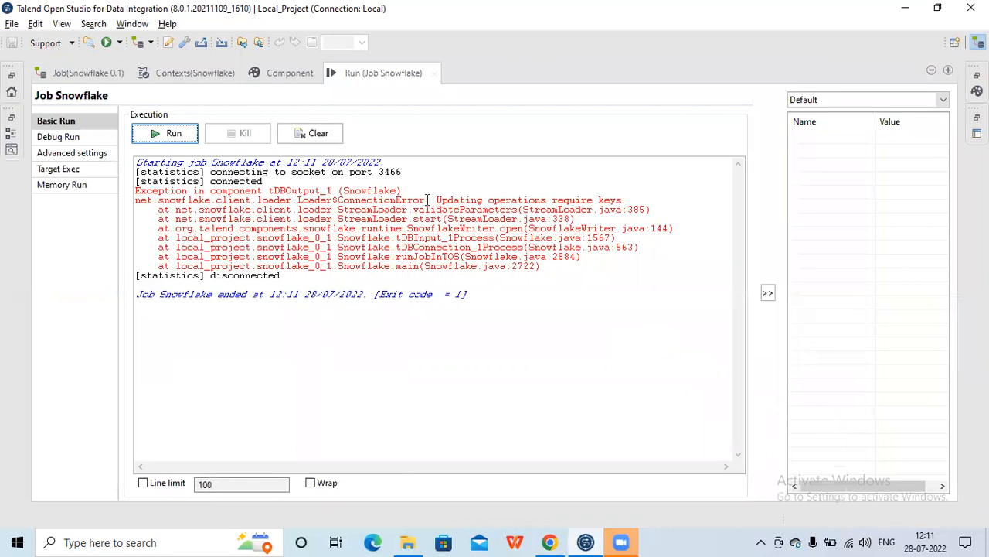
left_click_drag(428, 199, 611, 197)
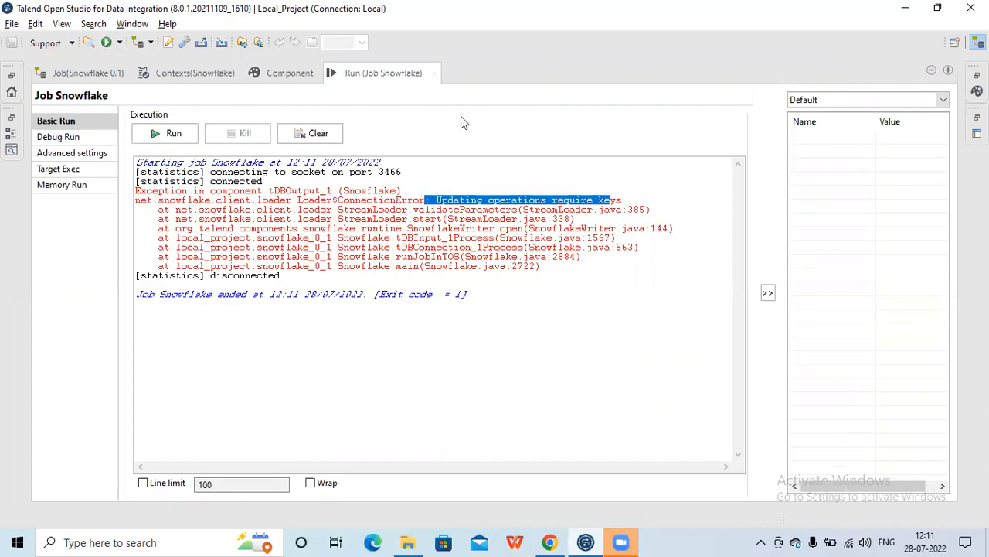
double_click(393, 78)
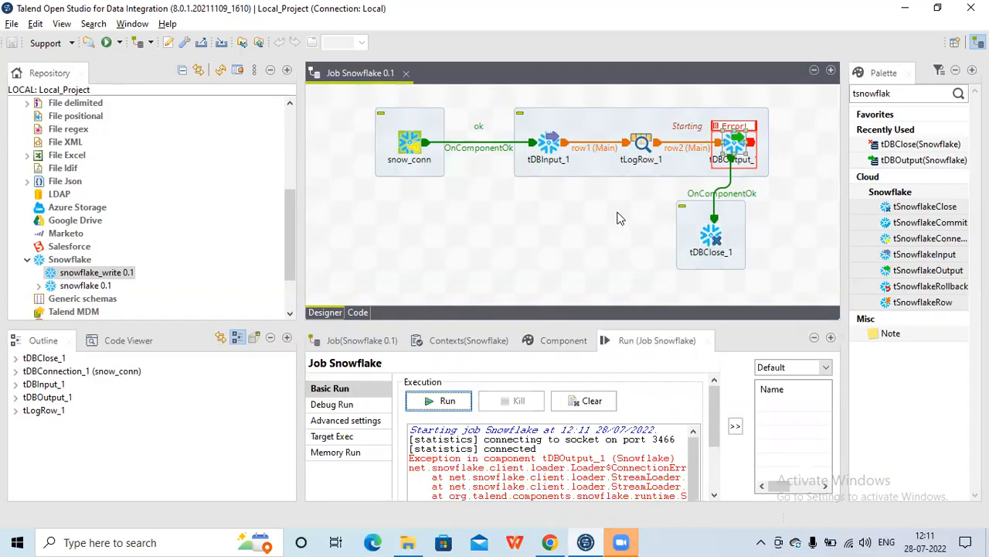
Mark C_CUSTKEY as the key column in tDBOutput_1's output schema
left_click(728, 144)
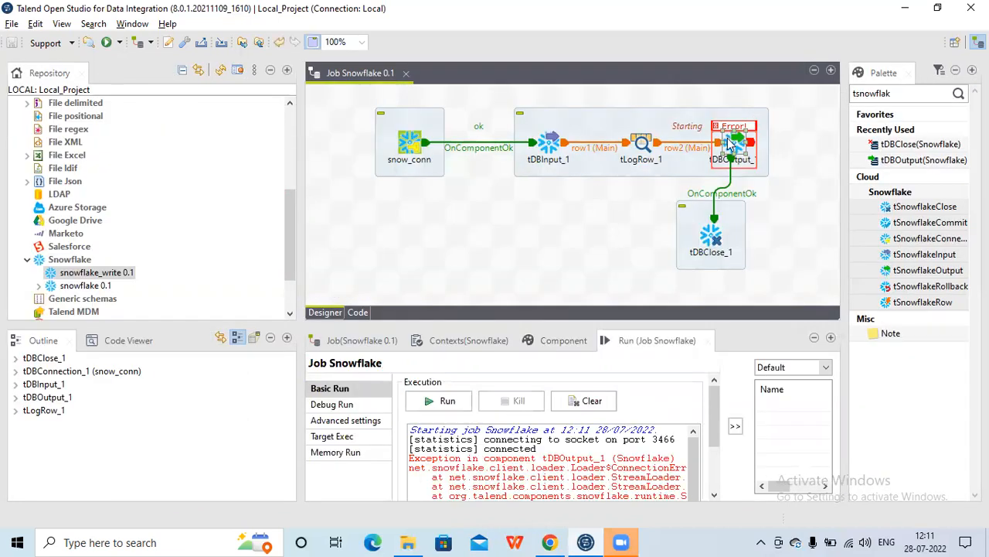
left_click(567, 340)
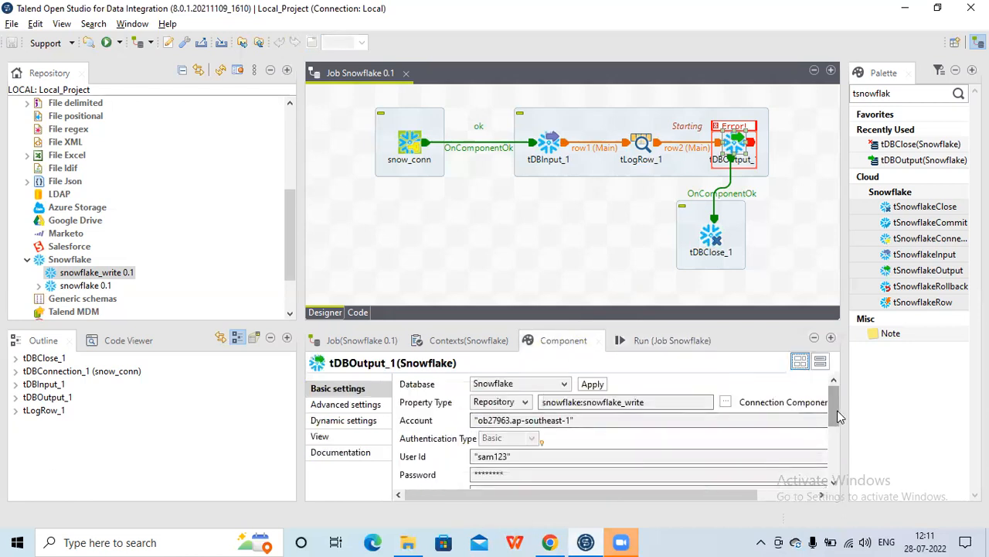
left_click_drag(837, 410, 842, 478)
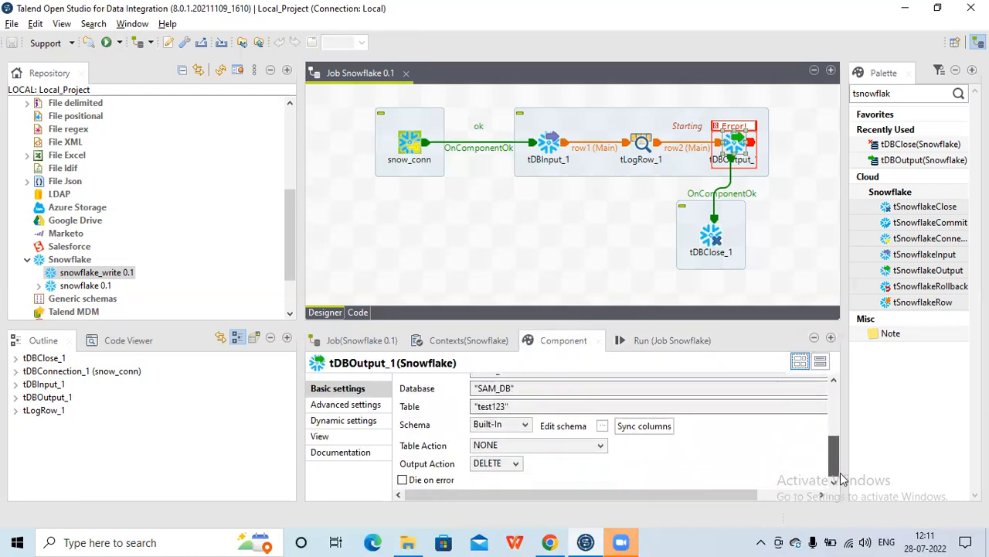
left_click(602, 428)
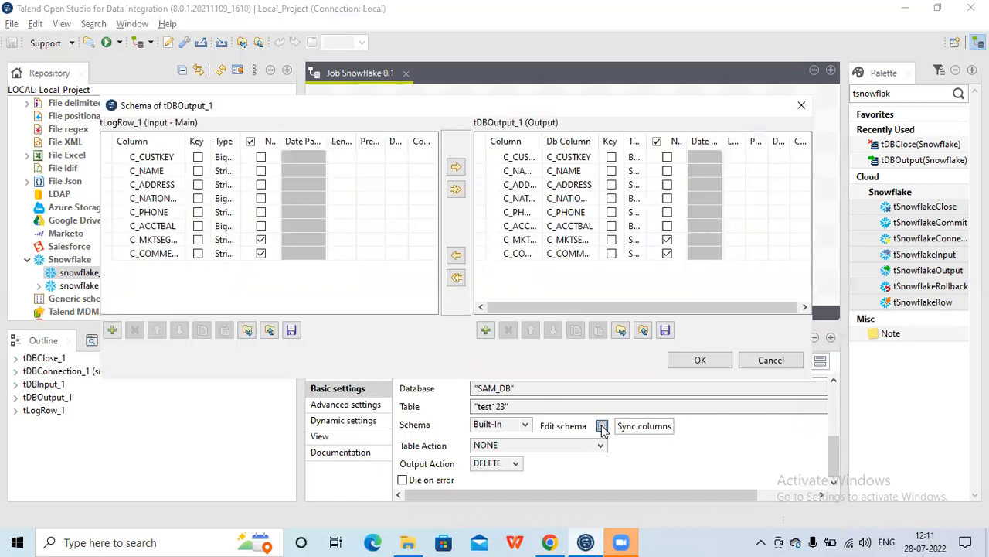
left_click(611, 158)
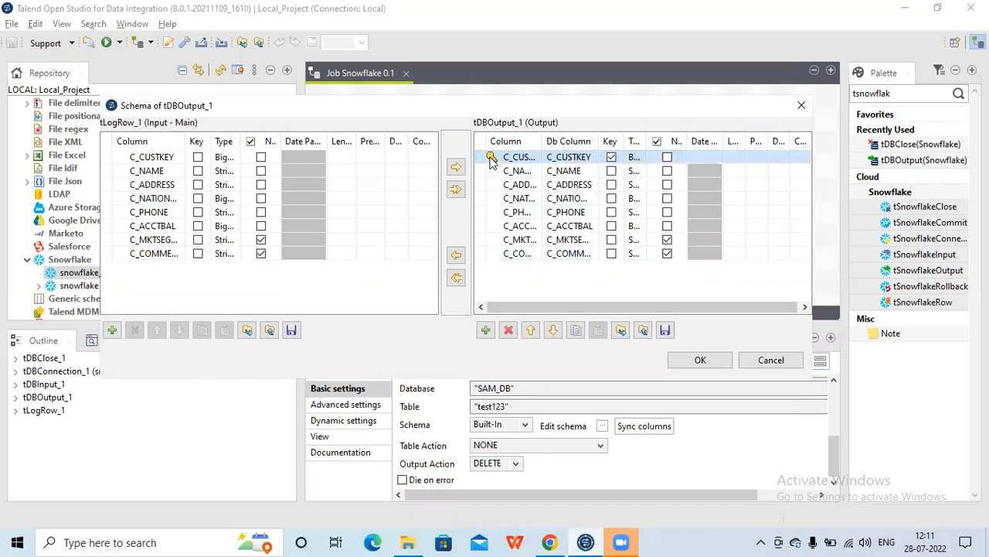
left_click(698, 361)
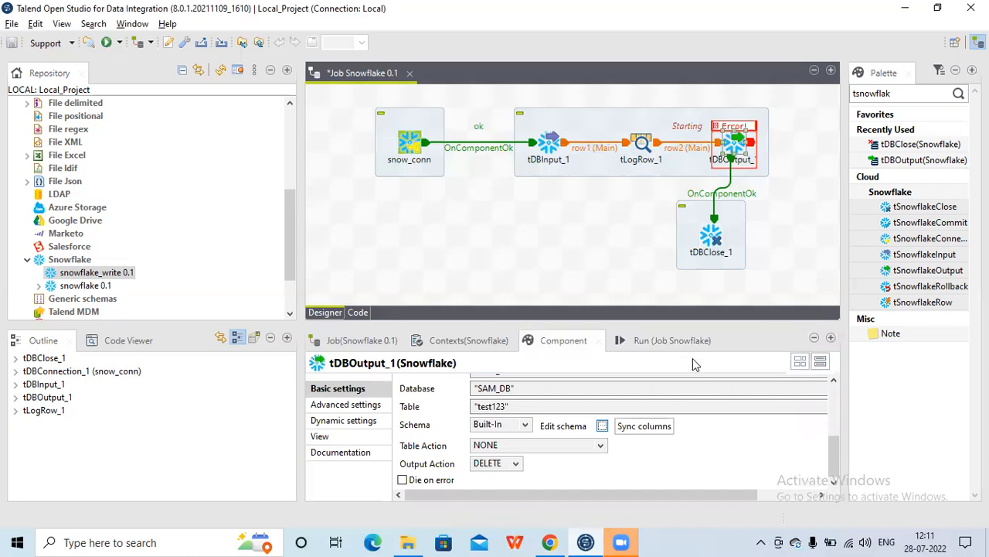
Run the job again with the keyed schema and DELETE action
left_click(656, 341)
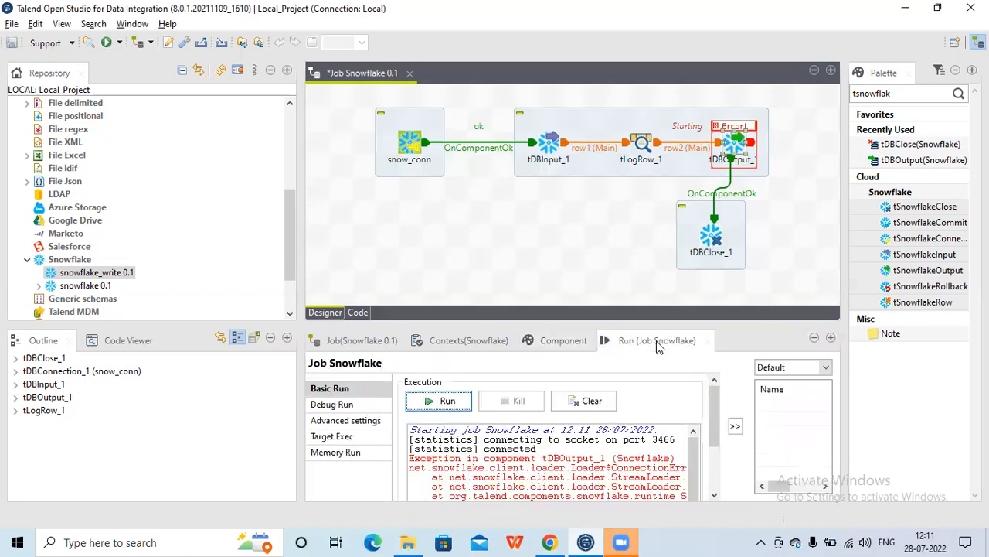
left_click(442, 401)
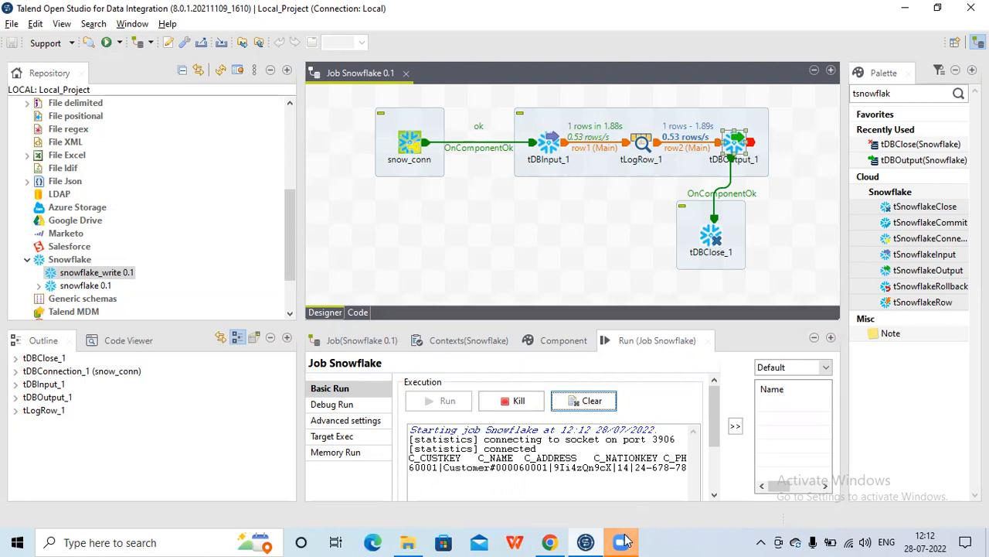
left_click(626, 541)
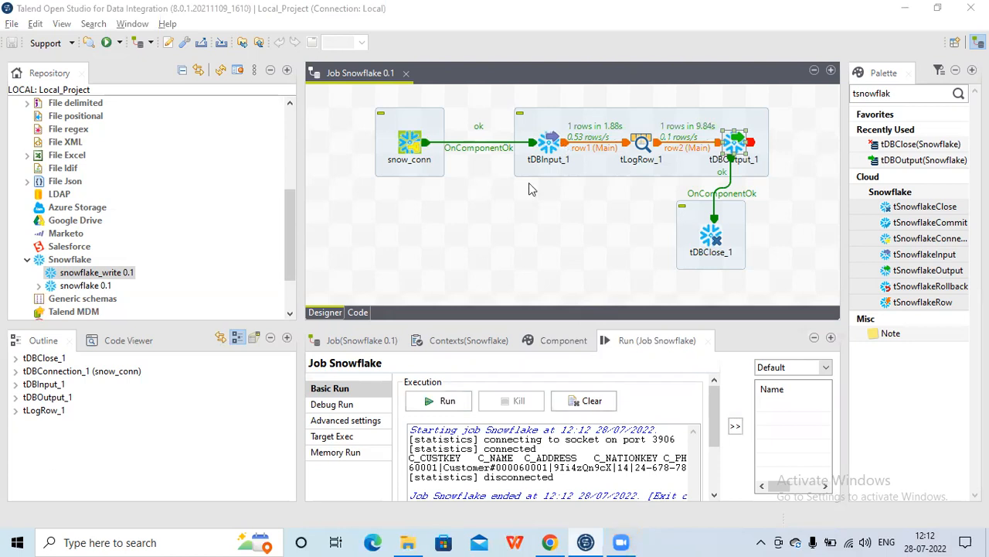
Switch to the browser, refresh the database objects and preview the TEST123 table's data
mouse_move(560, 541)
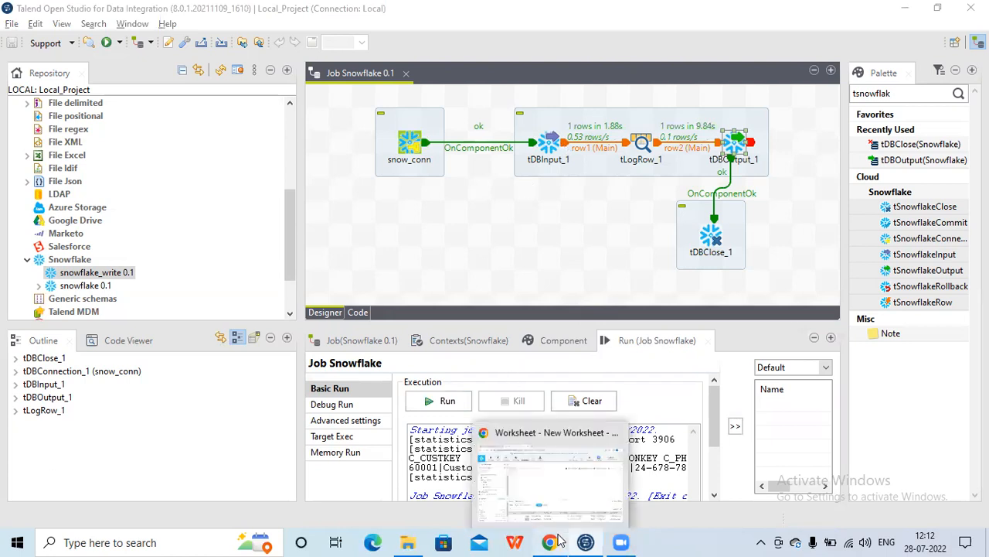
left_click(549, 541)
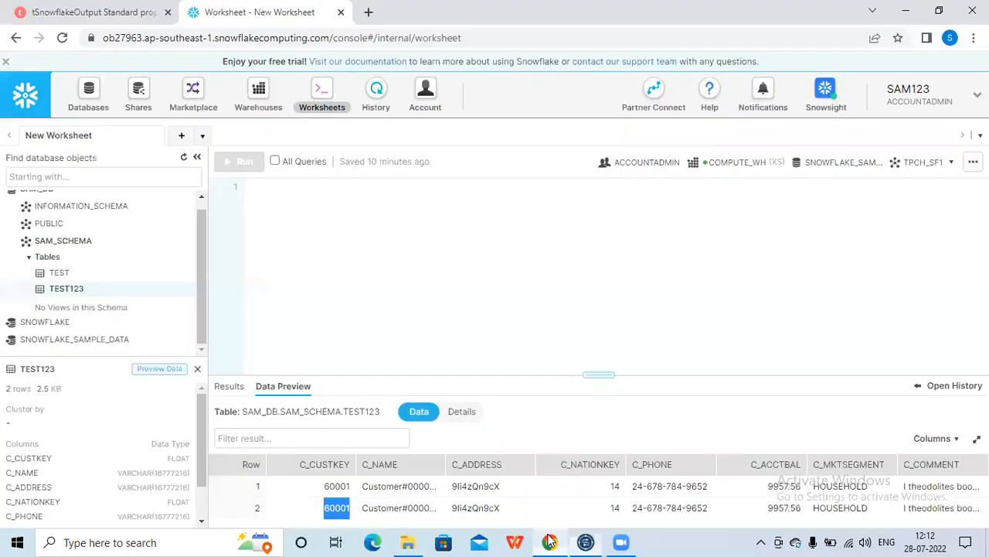
left_click(331, 487)
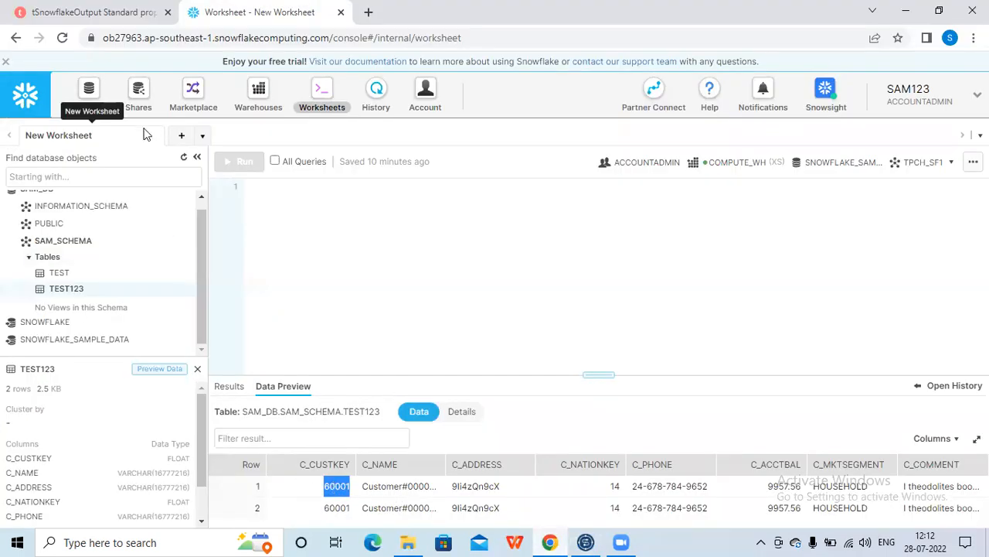
left_click(184, 159)
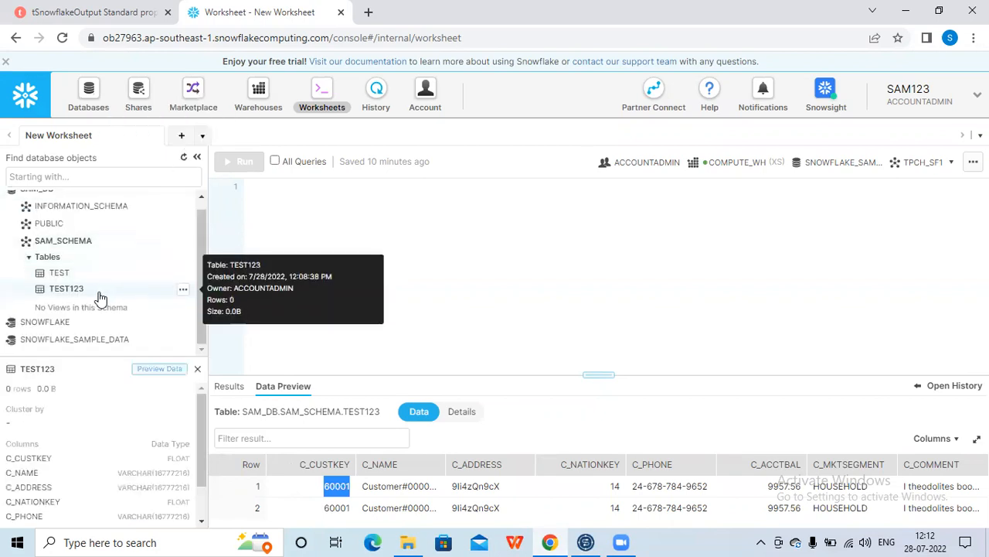
left_click(162, 371)
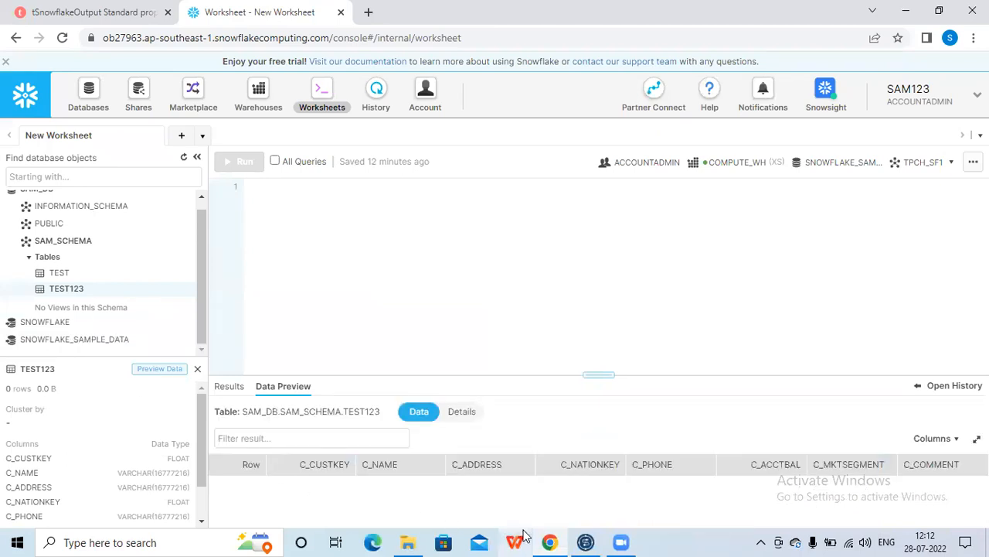
Return to the Talend job and set tDBOutput_1's Output Action to INSERT
left_click(589, 541)
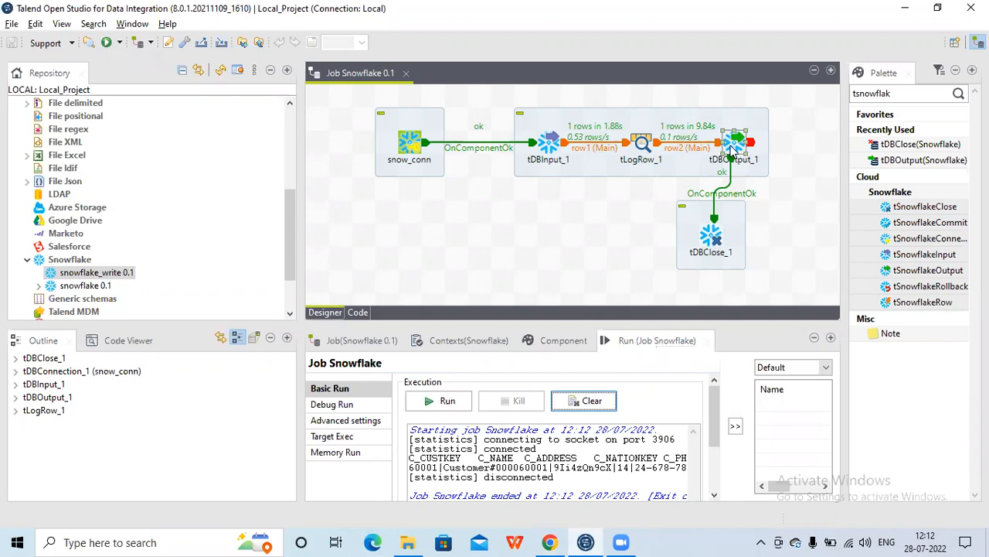
left_click(732, 146)
left_click(564, 346)
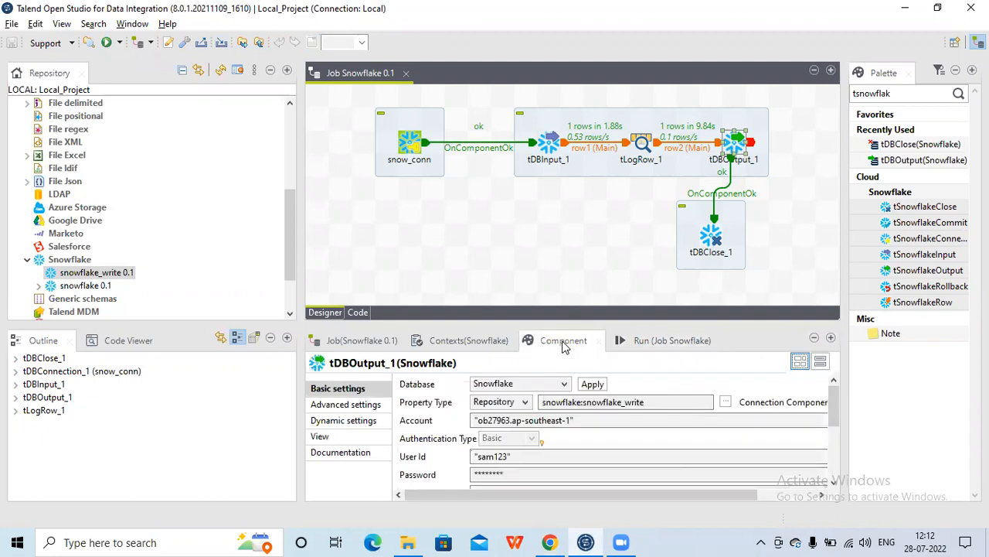
left_click_drag(834, 419, 833, 473)
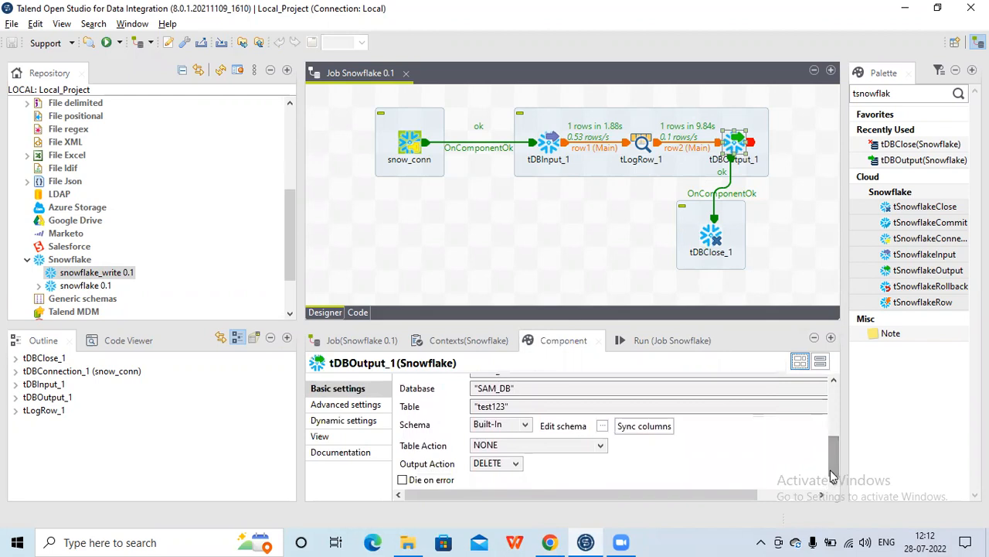
left_click(514, 464)
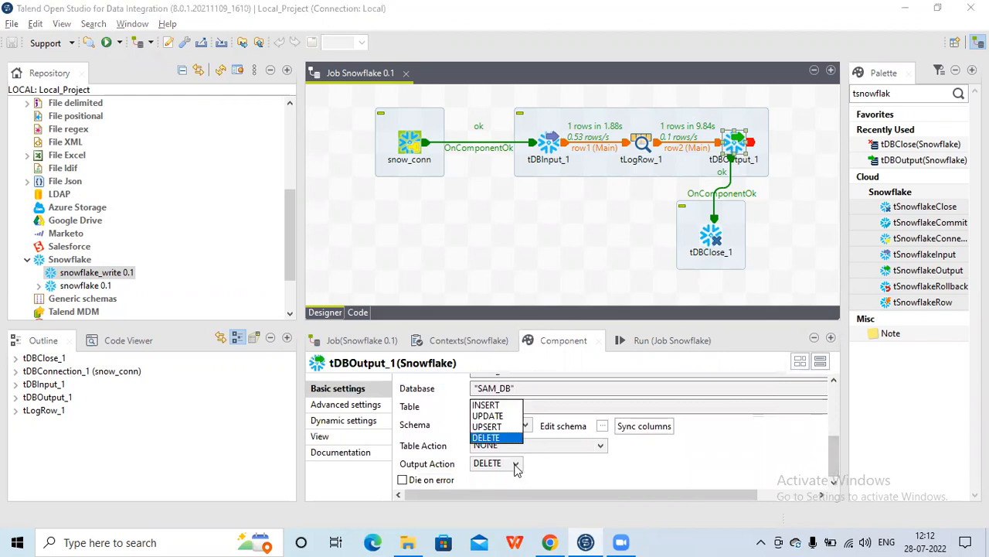
left_click(489, 405)
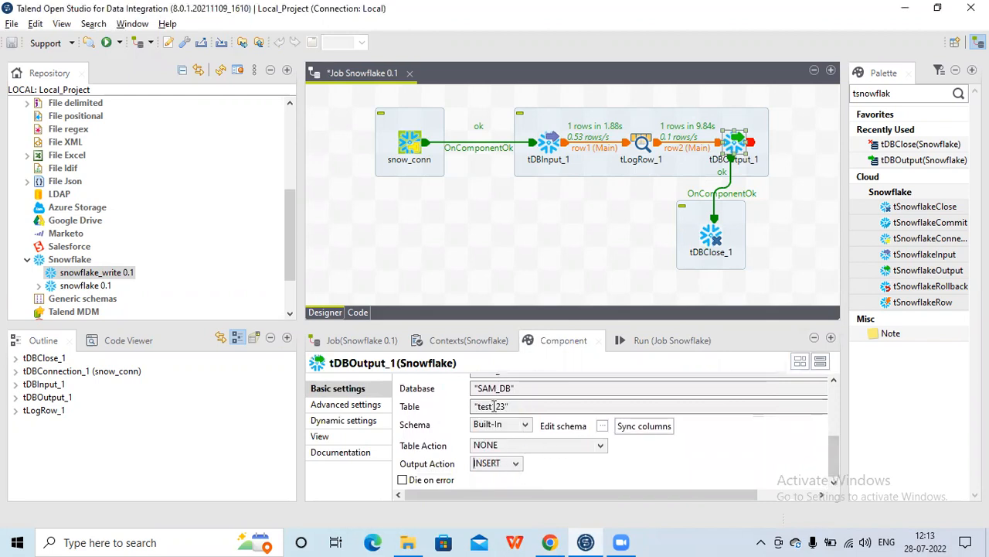
Run the job with the INSERT output action
left_click(657, 336)
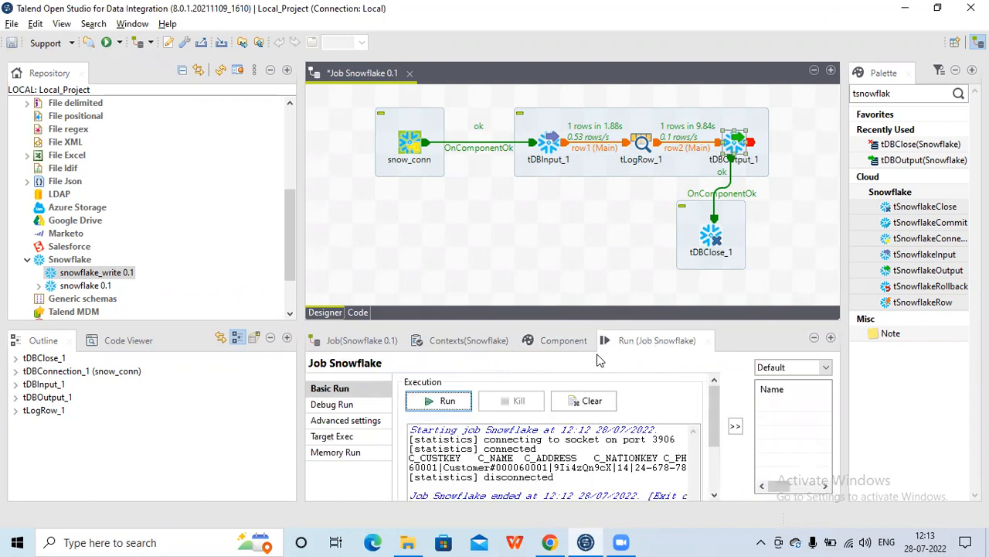
left_click(456, 404)
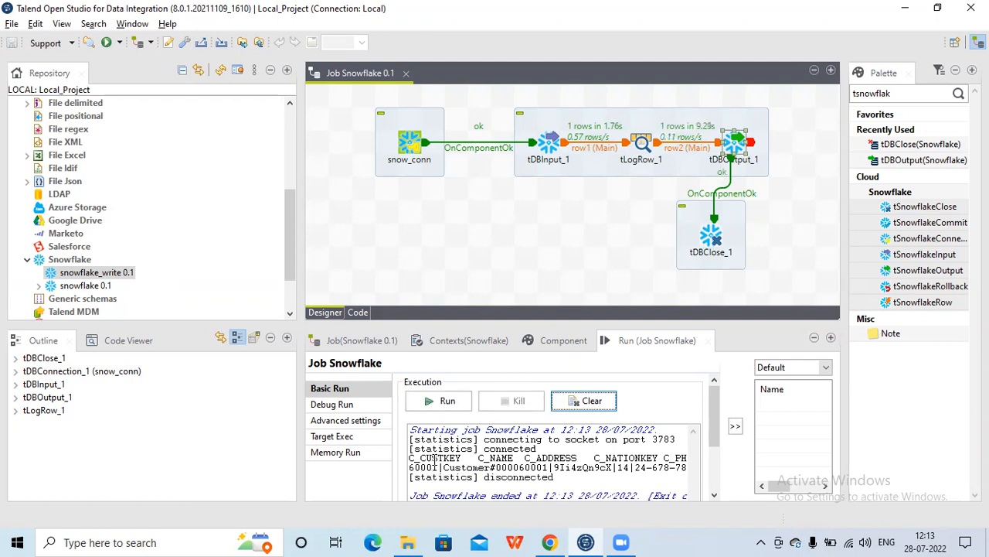
Switch to the browser, refresh the objects and preview TEST123's data again
left_click(551, 541)
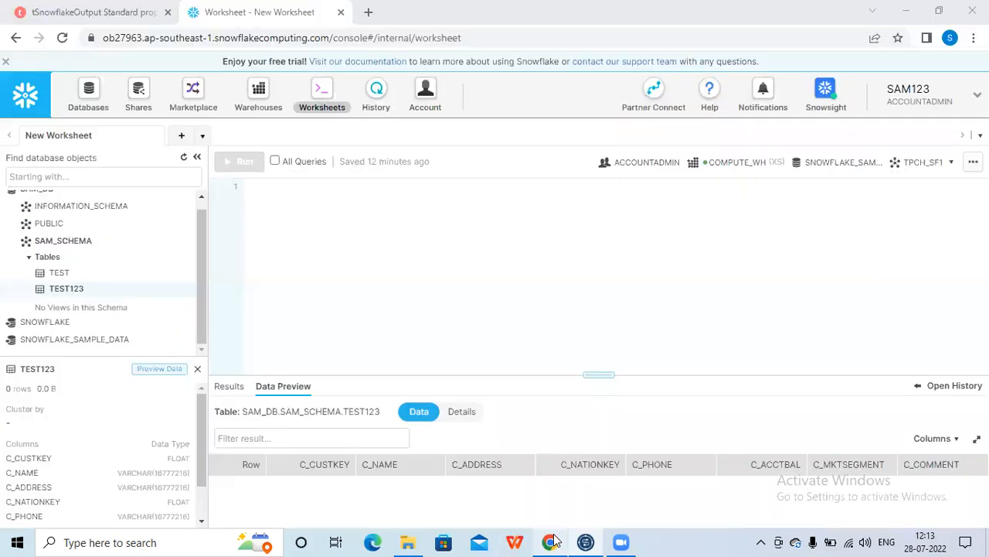
left_click(184, 159)
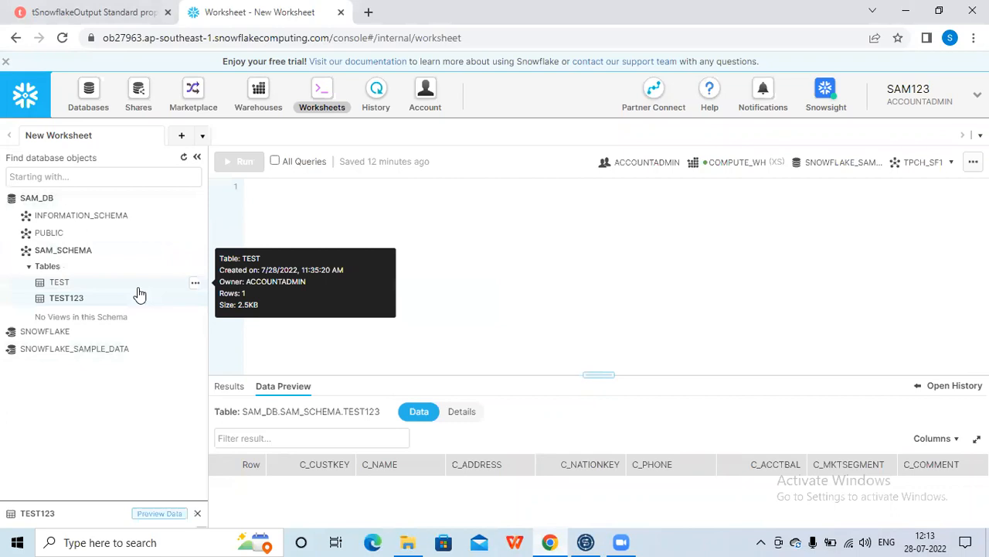
left_click(164, 368)
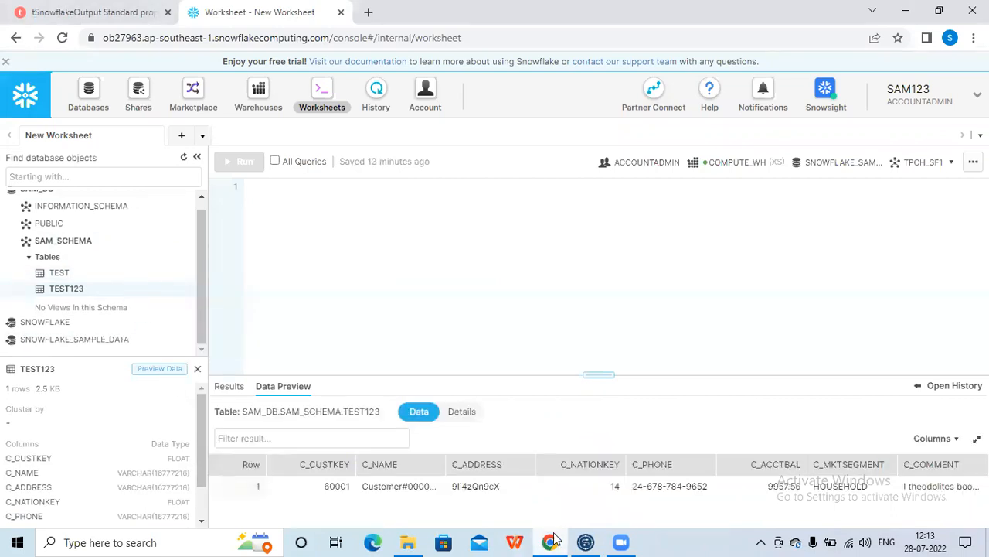
Return to the Talend job and set tDBOutput_1's Output Action to UPDATE
left_click(586, 542)
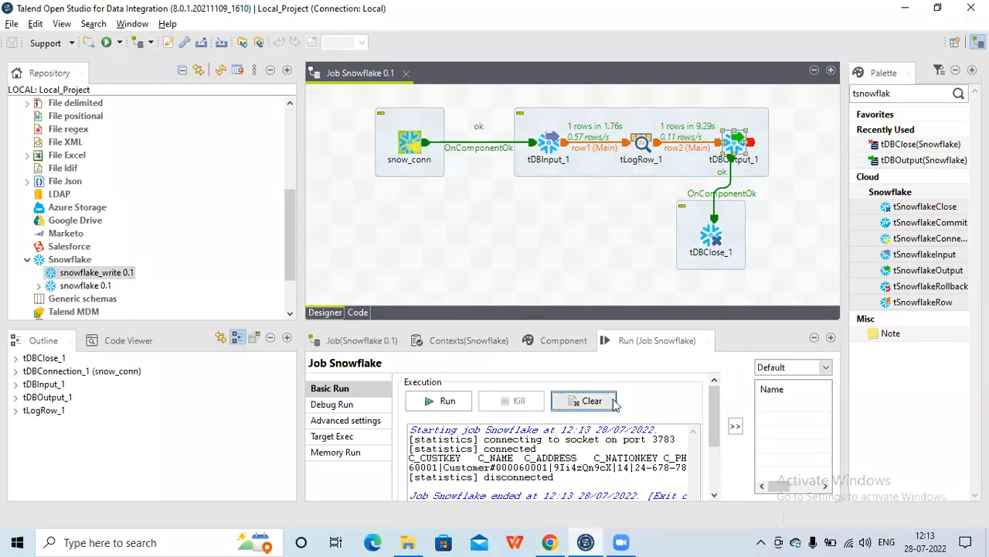
left_click(736, 149)
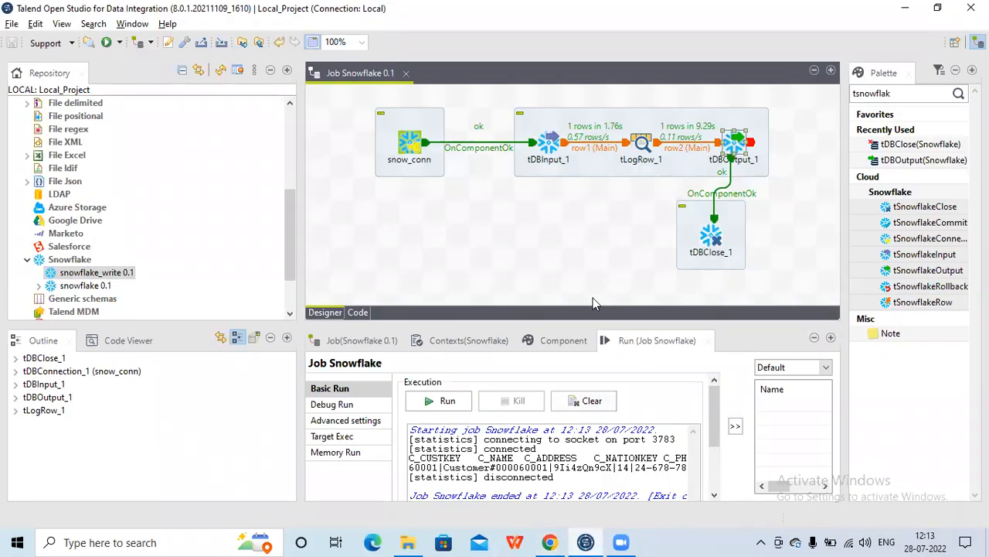
left_click(564, 340)
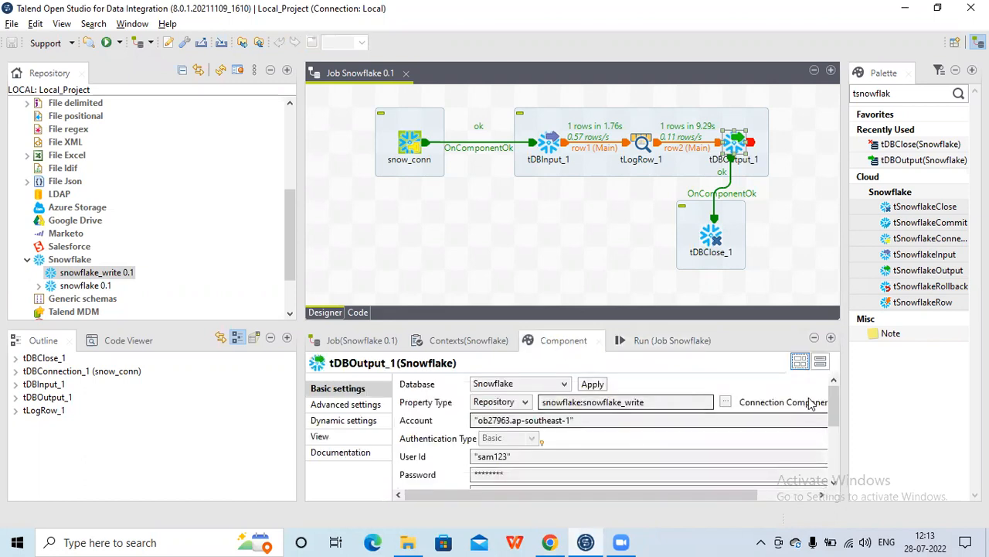
scroll(833, 415, "down", 5)
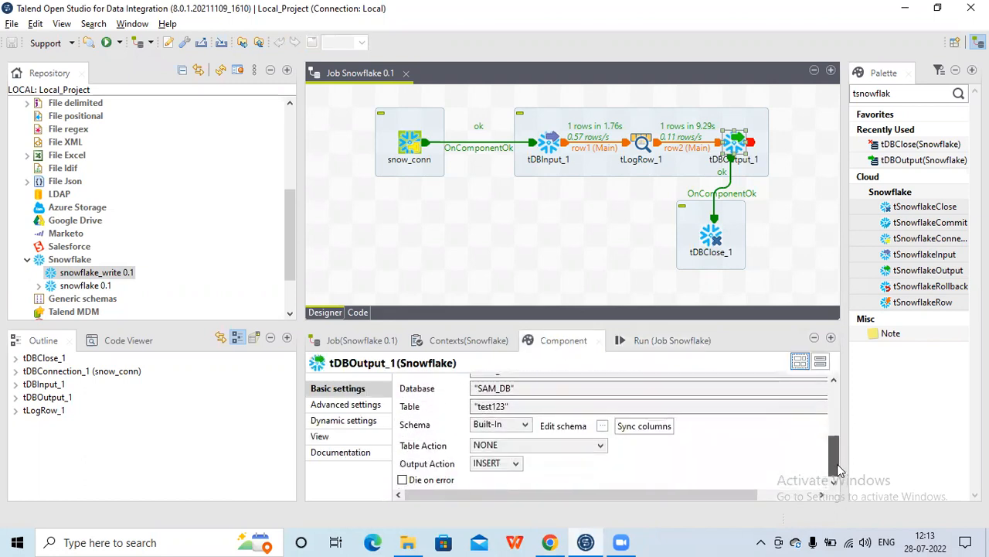
left_click(515, 467)
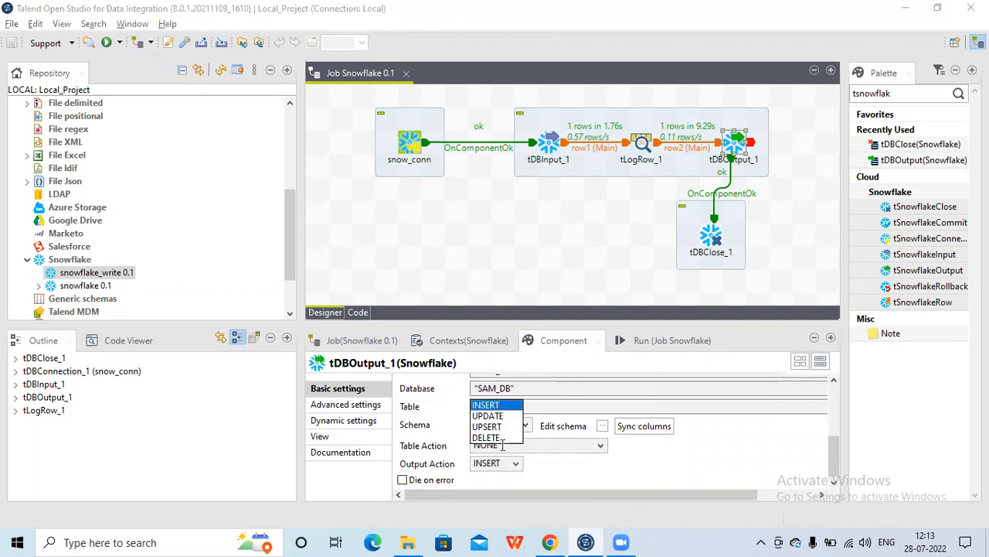
left_click(487, 416)
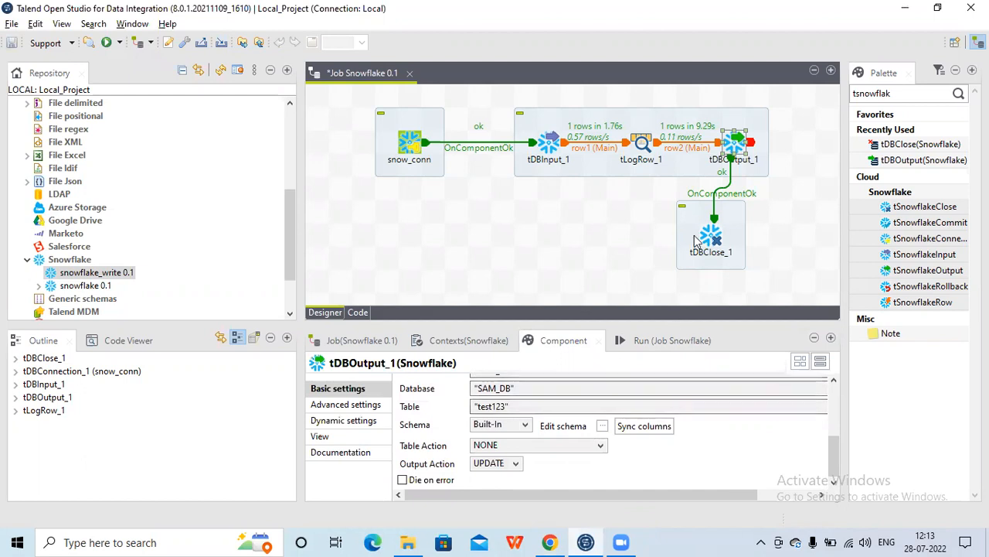
Turn off Manual Query on tDBInput_1 so it reads the CUSTOMER table with a condition
left_click(554, 152)
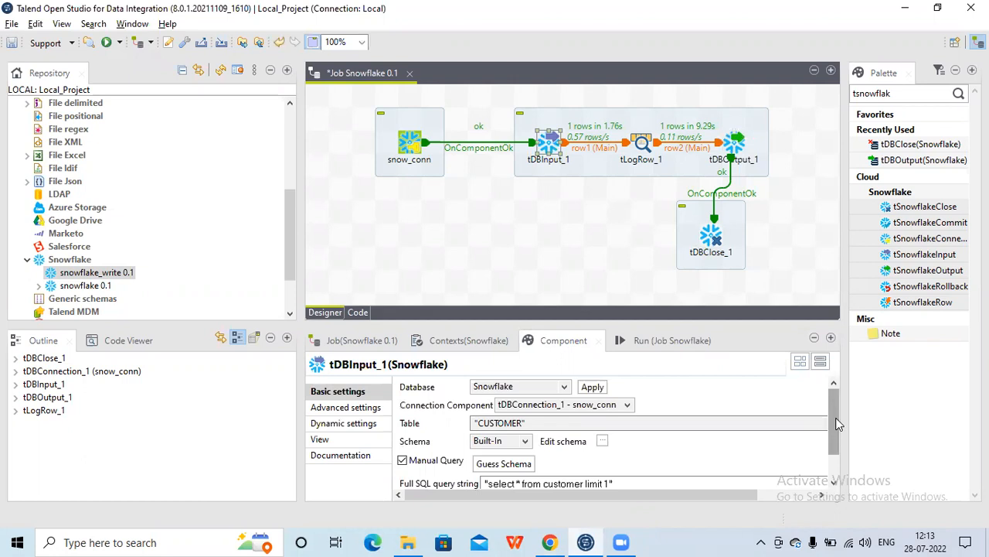
left_click_drag(839, 424, 834, 470)
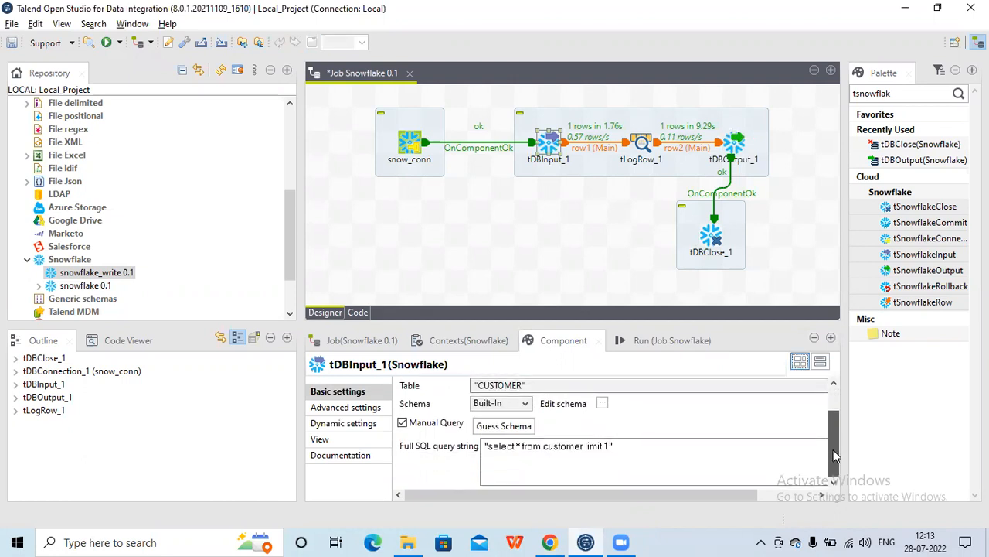
left_click(587, 447)
type("w")
key("BackSpace")
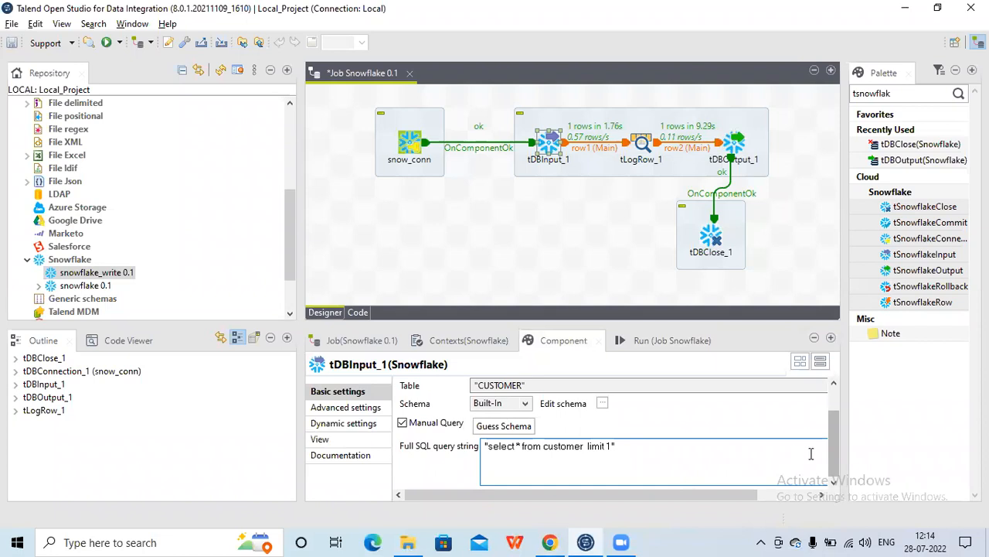
left_click(403, 424)
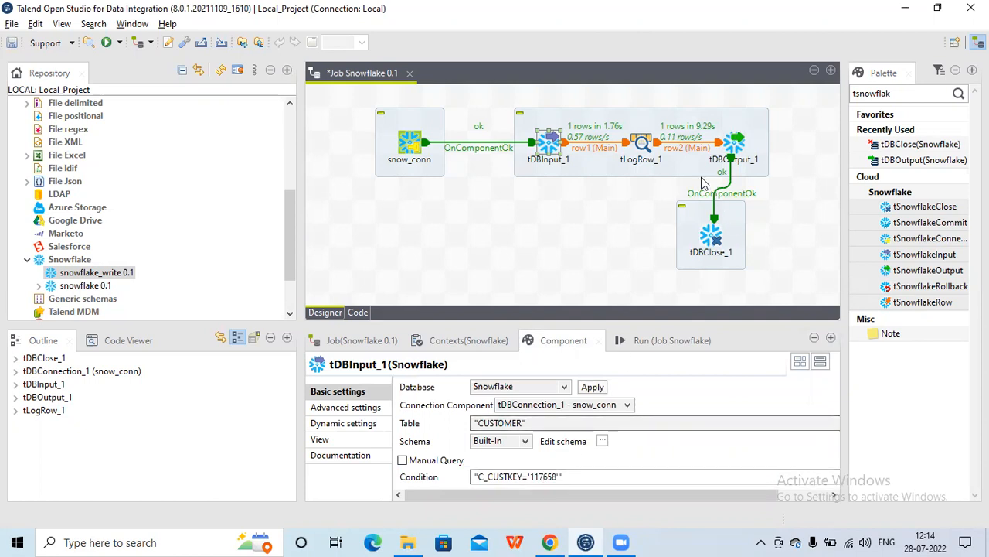
Change tDBInput_1's Condition to "C_CUSTKEY='60002'"
left_click(672, 342)
double_click(420, 467)
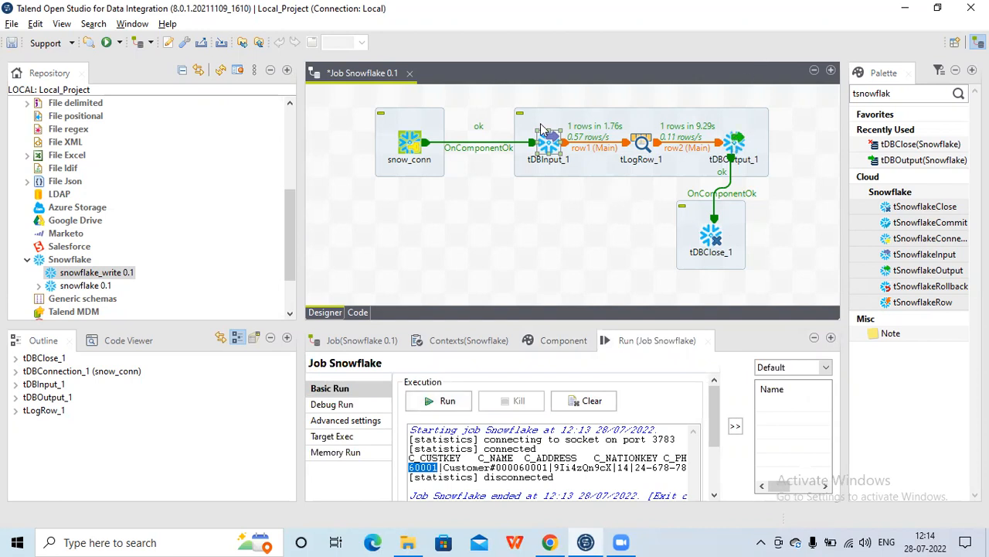
left_click(552, 148)
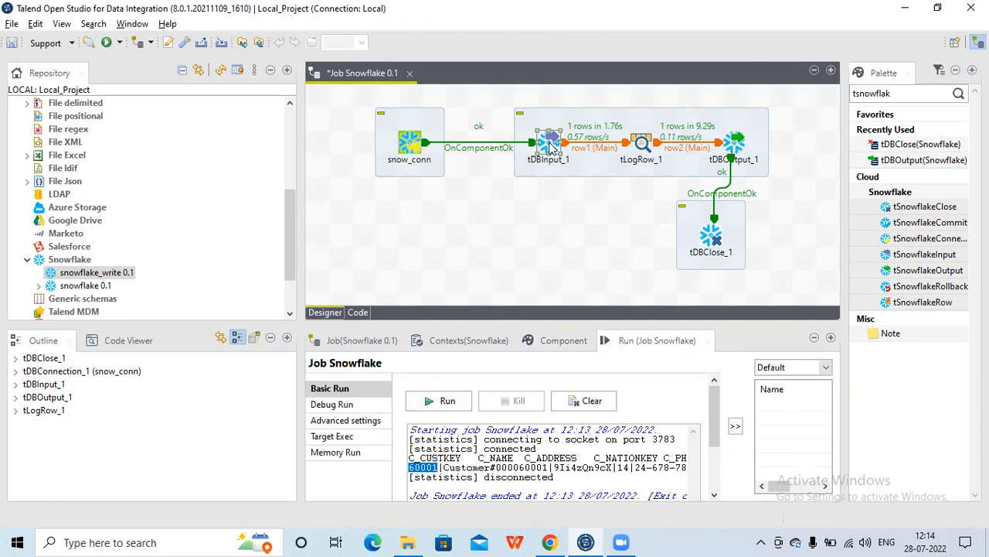
left_click(563, 347)
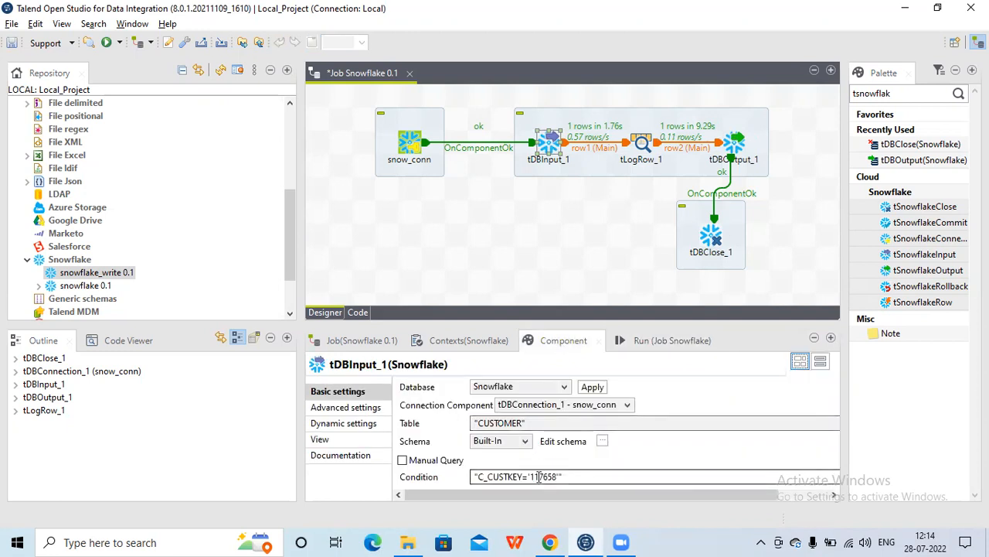
double_click(539, 476)
left_click(540, 476)
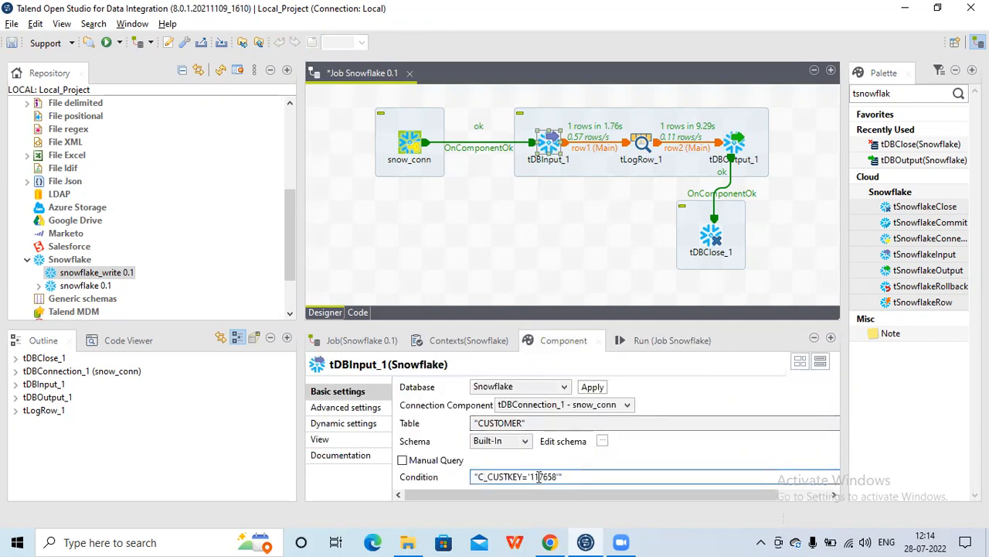
key("BackSpace")
key("BackSpace")
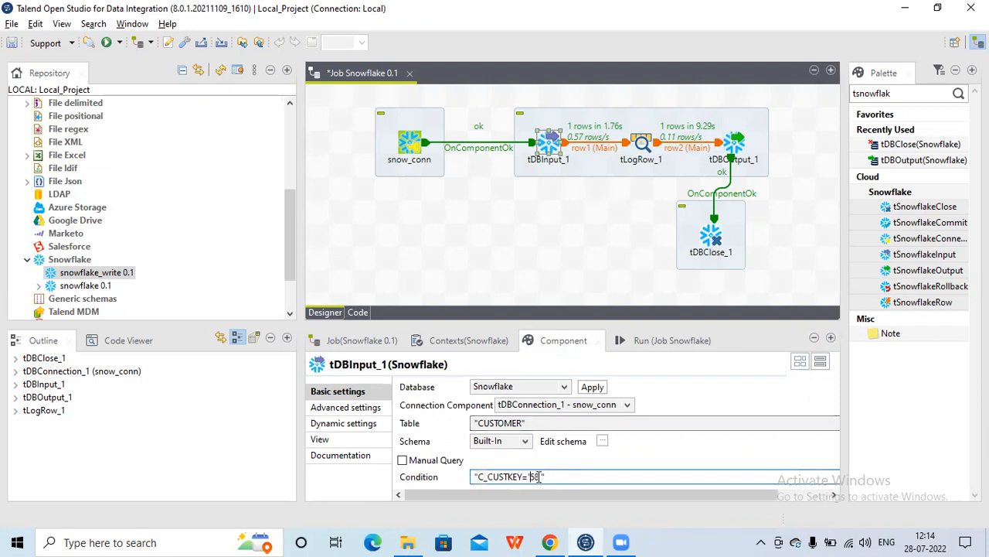
type("600012")
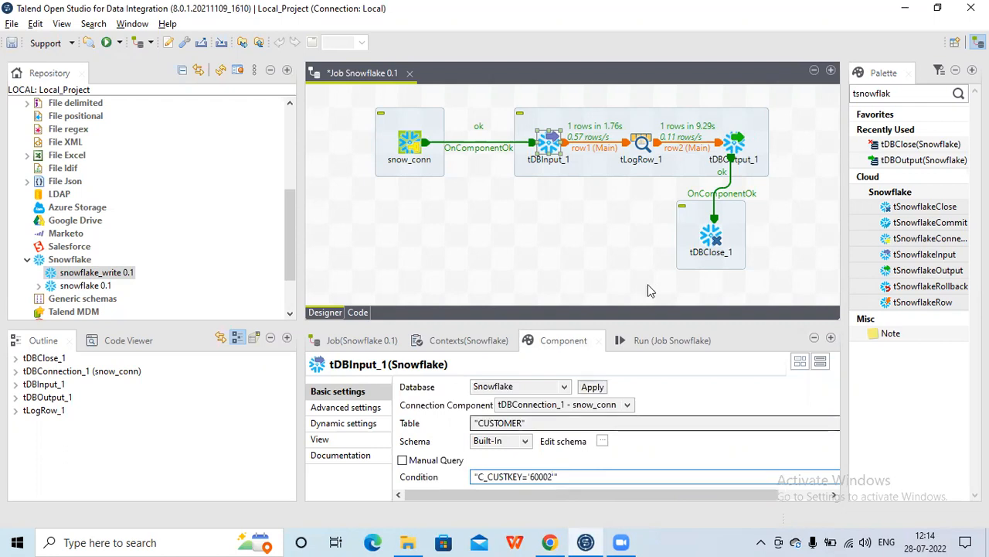
Open tDBOutput_1's schema to inspect its key columns, then close it without changes
left_click(738, 145)
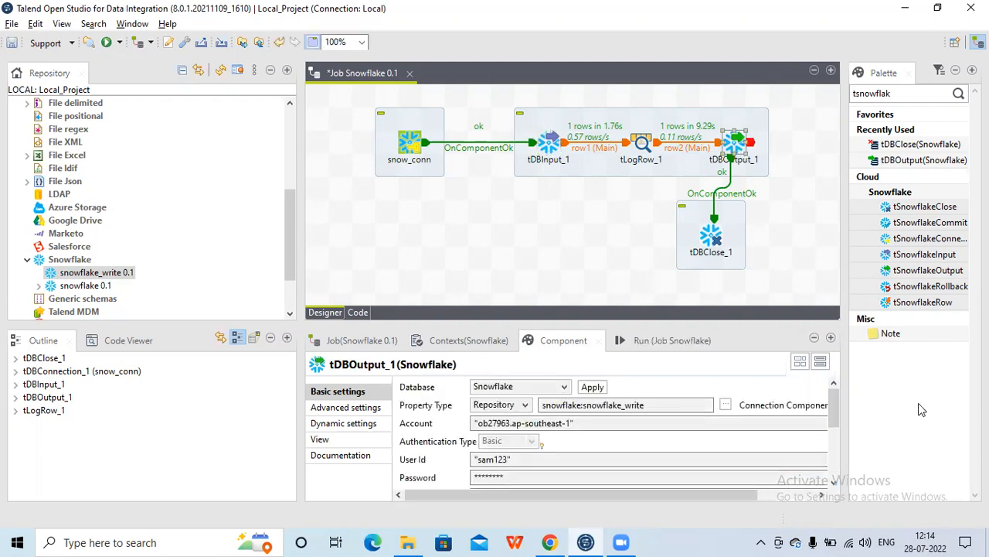
left_click_drag(834, 412, 830, 470)
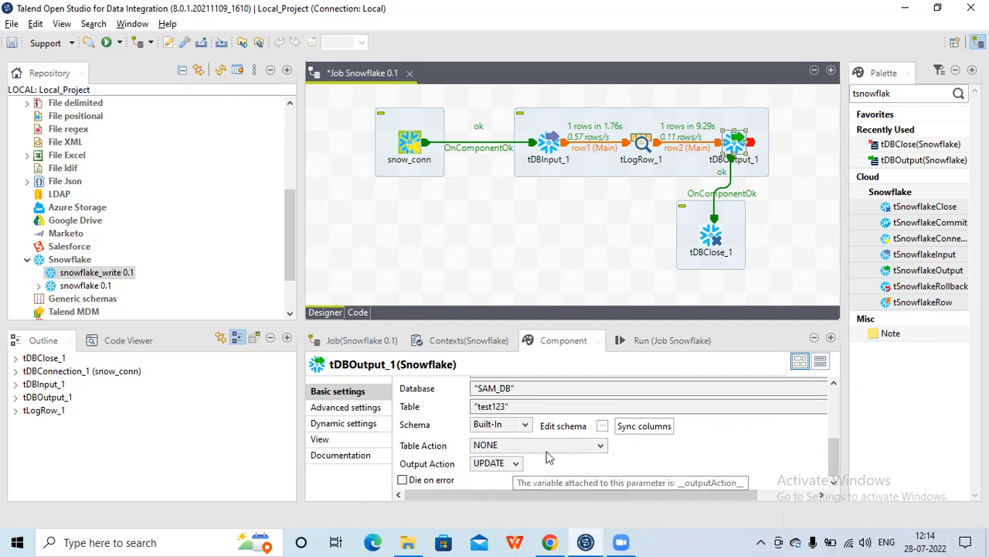
left_click(603, 425)
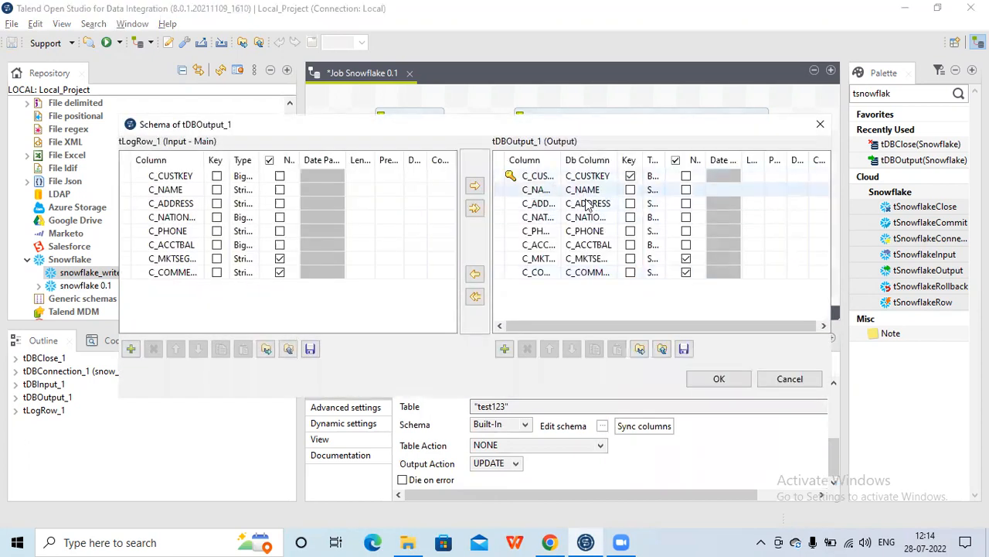
left_click(787, 379)
Run the job with tDBOutput_1's Output Action set to UPDATE
left_click(677, 340)
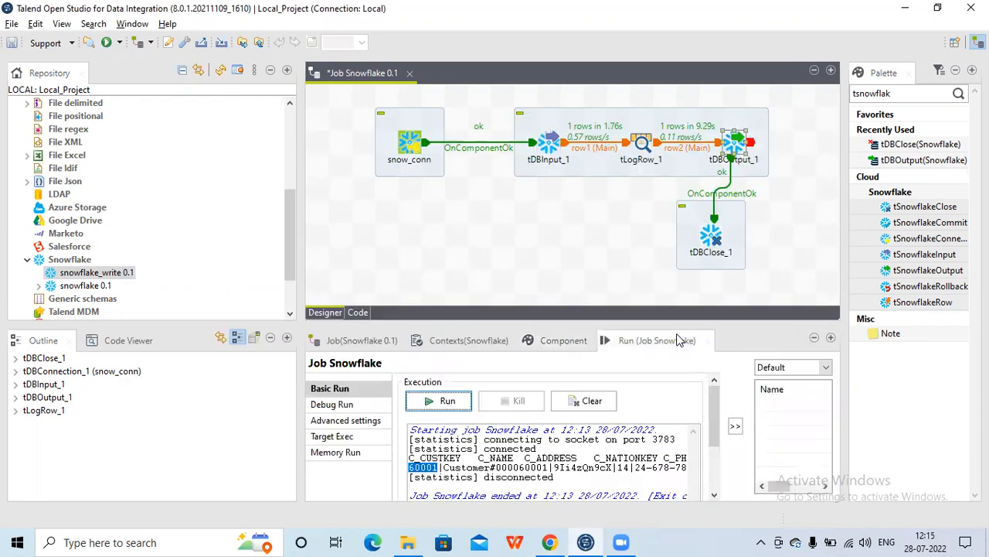
left_click(446, 401)
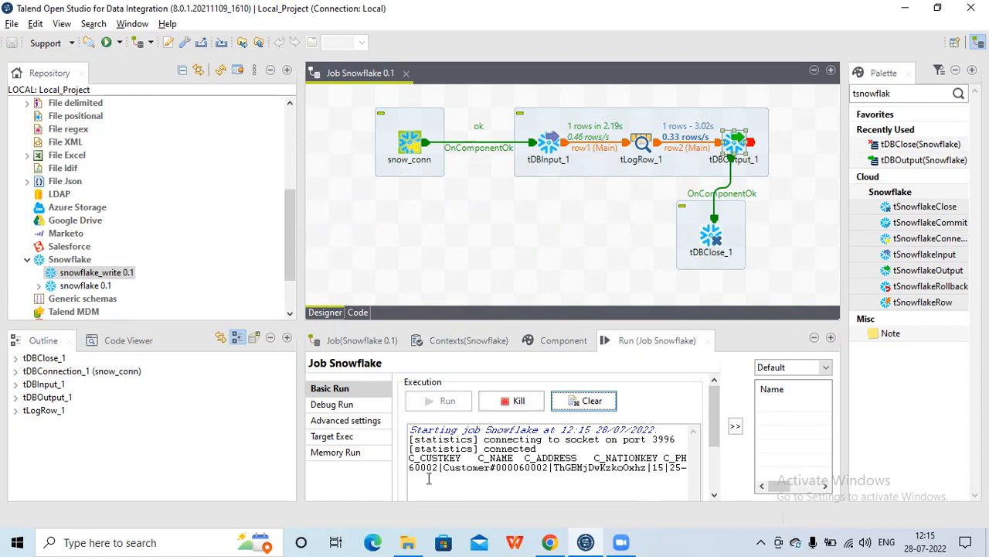
double_click(420, 469)
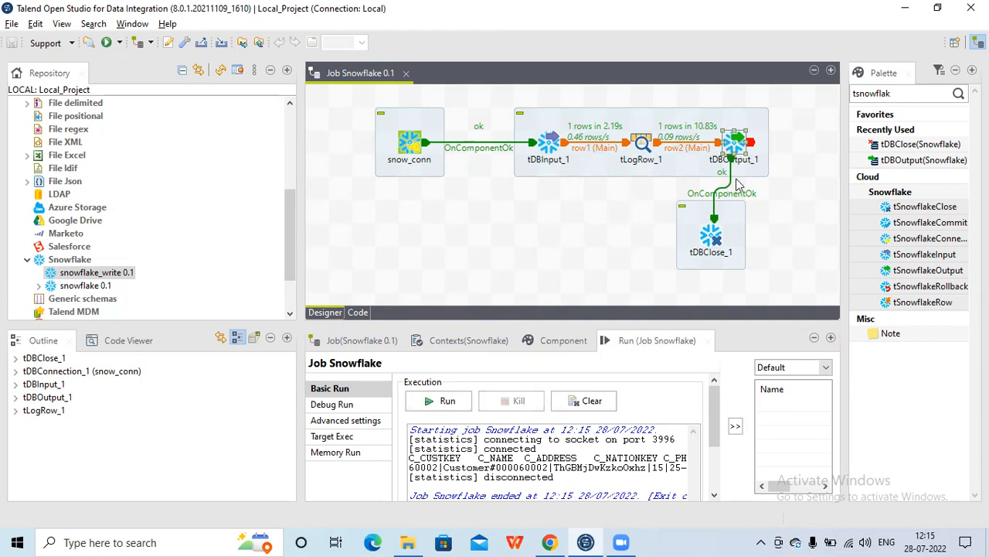
Switch to the browser, refresh the database objects and preview TEST123's data
left_click(552, 542)
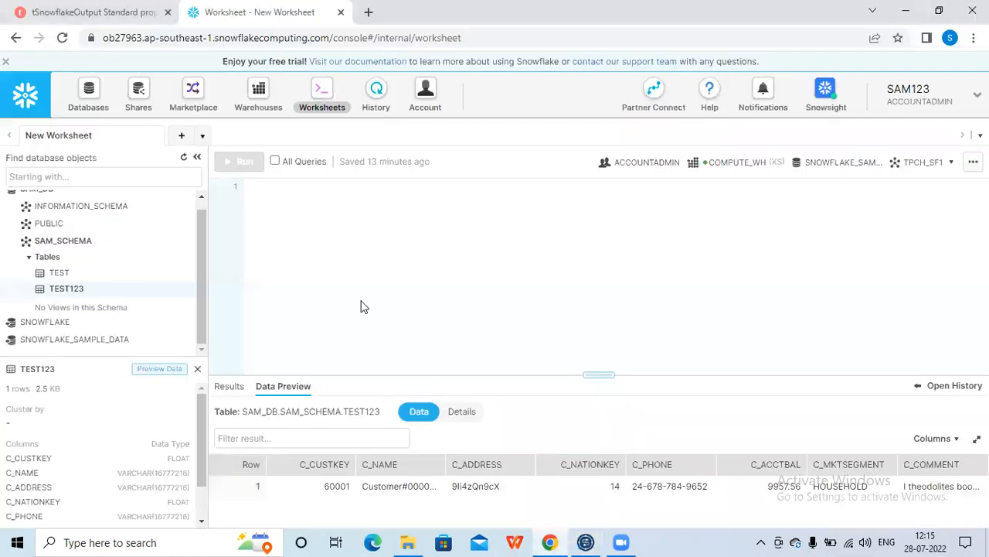
left_click(184, 162)
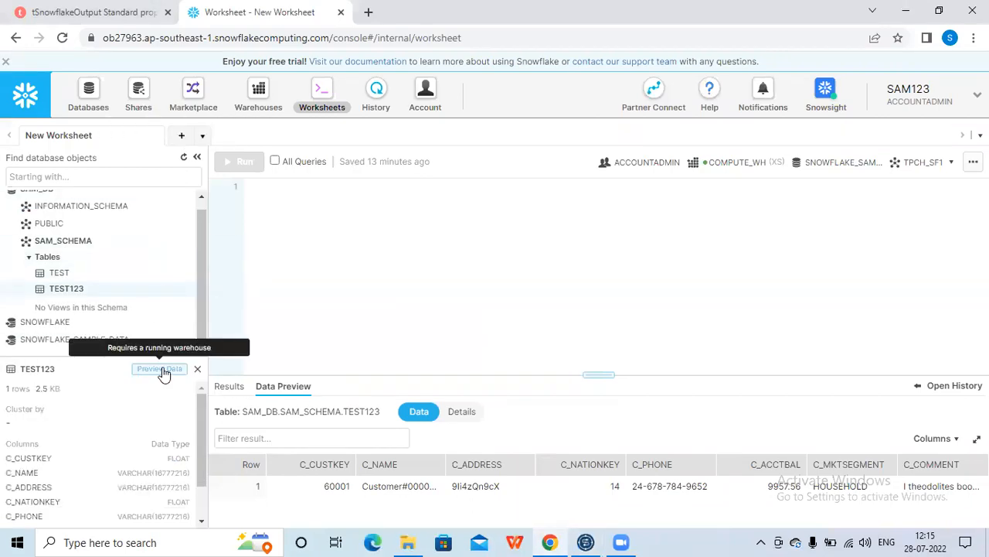
left_click(163, 370)
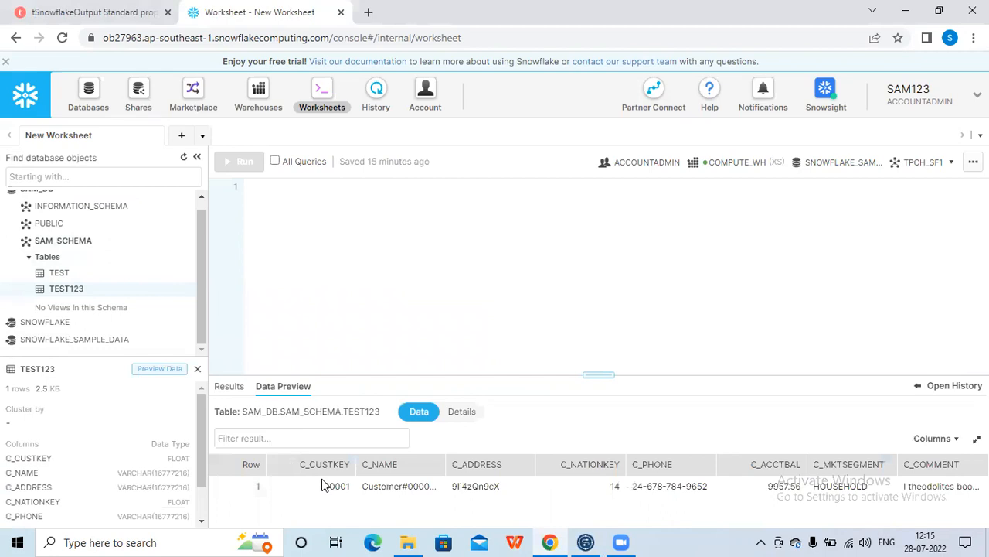
double_click(330, 486)
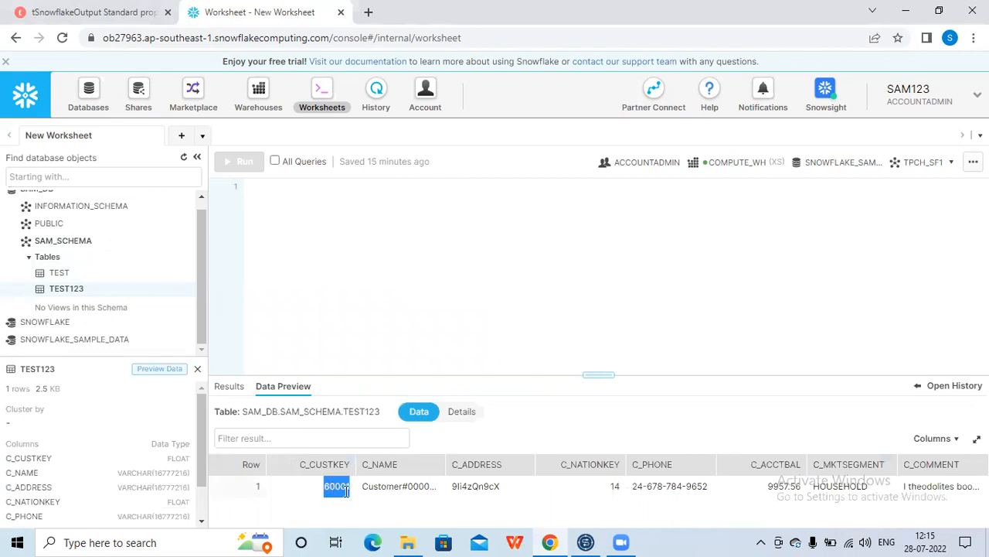
mouse_move(587, 541)
Return to the Talend job and review tDBOutput_1's basic settings and the browser's preview
left_click(574, 487)
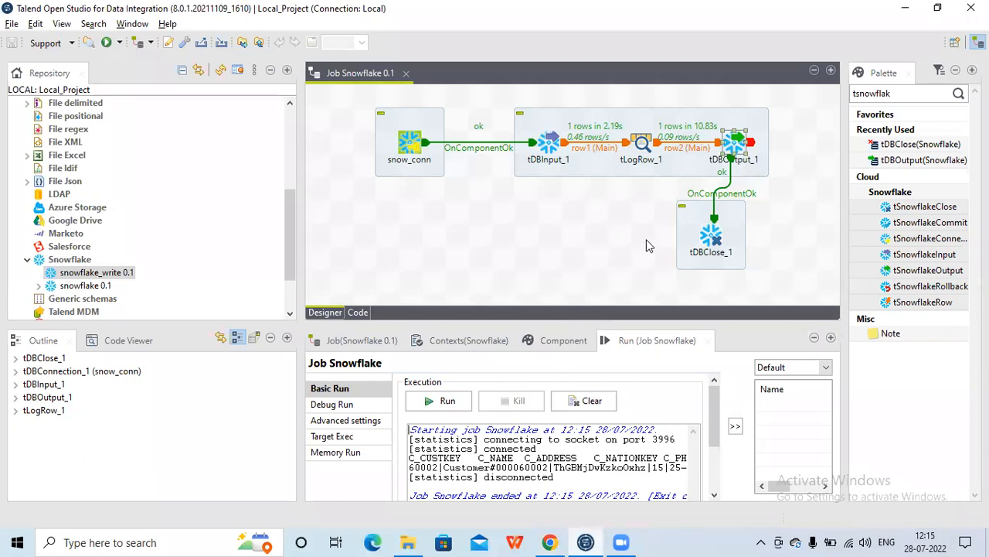
left_click(565, 337)
left_click(738, 147)
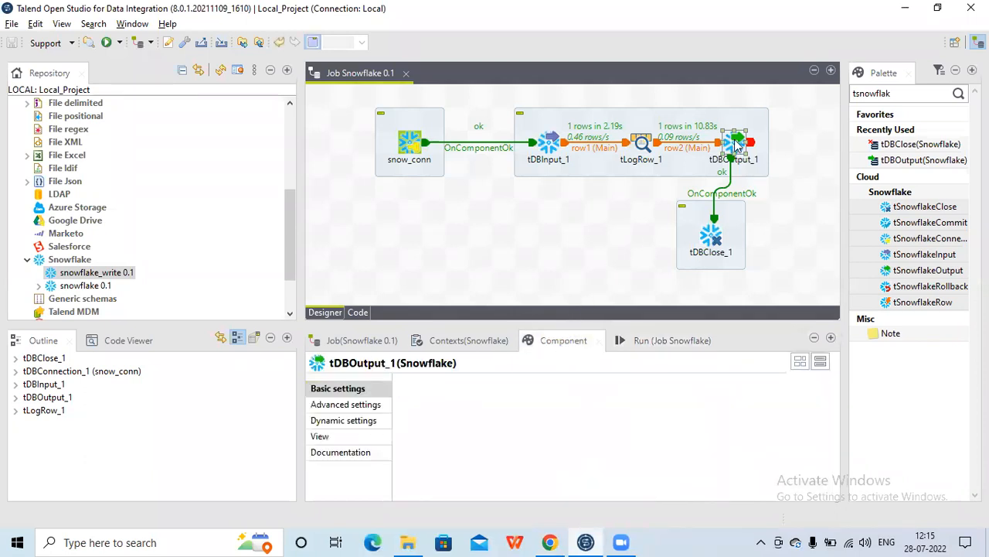
left_click_drag(835, 411, 827, 475)
left_click(657, 430)
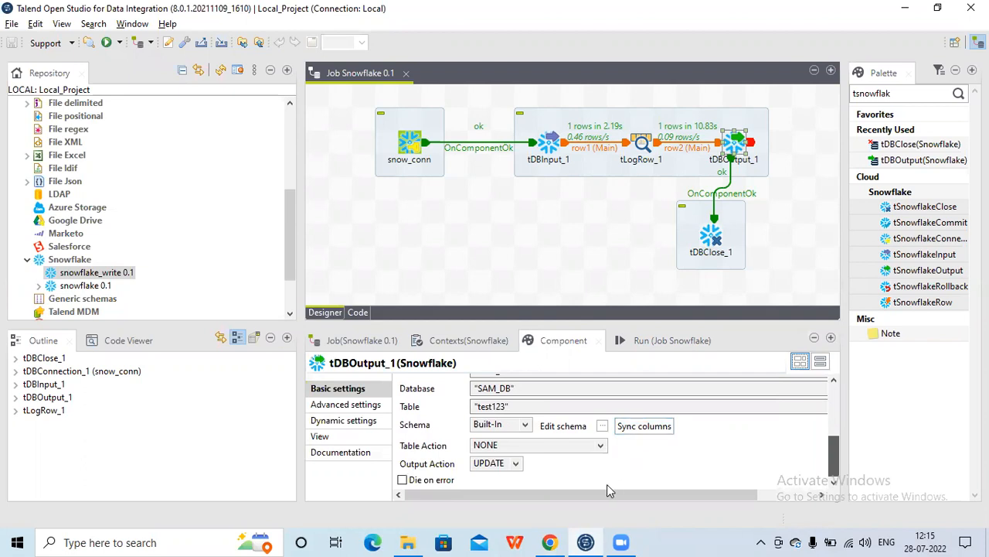
left_click(551, 542)
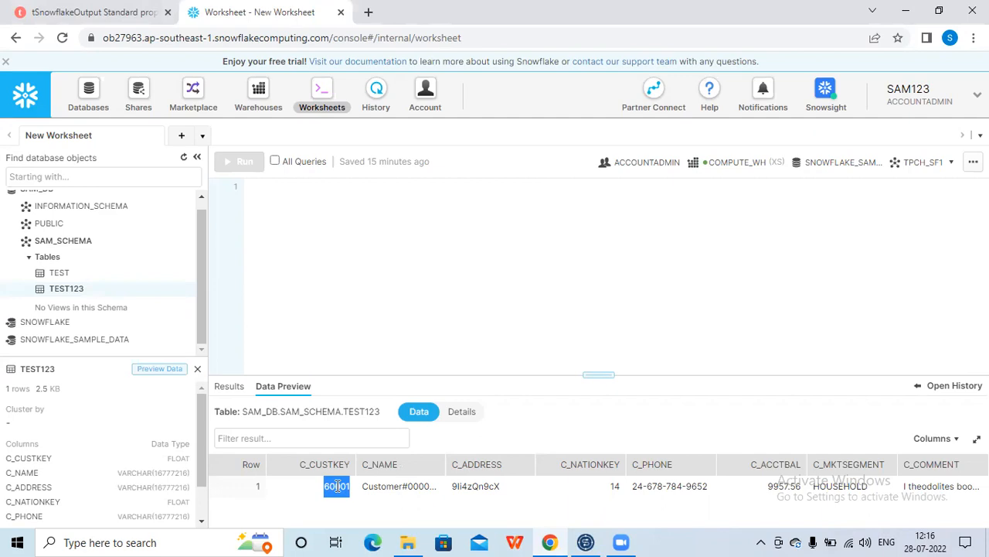
left_click(585, 542)
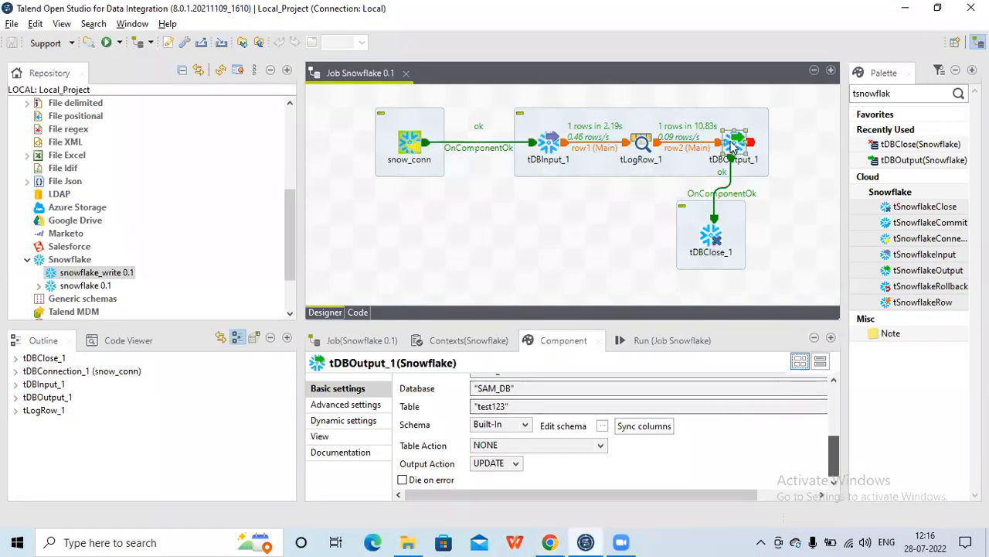
Set tDBOutput_1's Output Action to UPSERT
left_click(732, 145)
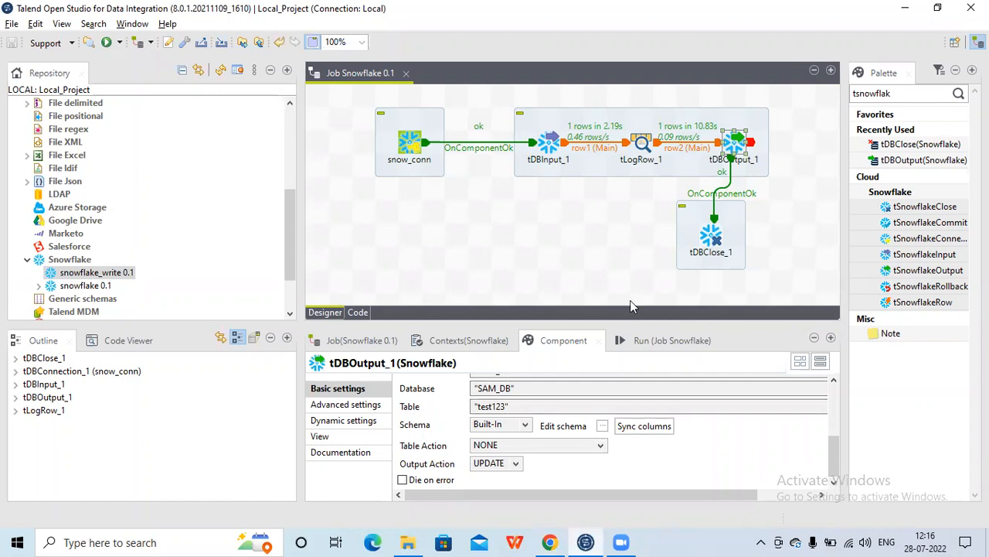
left_click(517, 466)
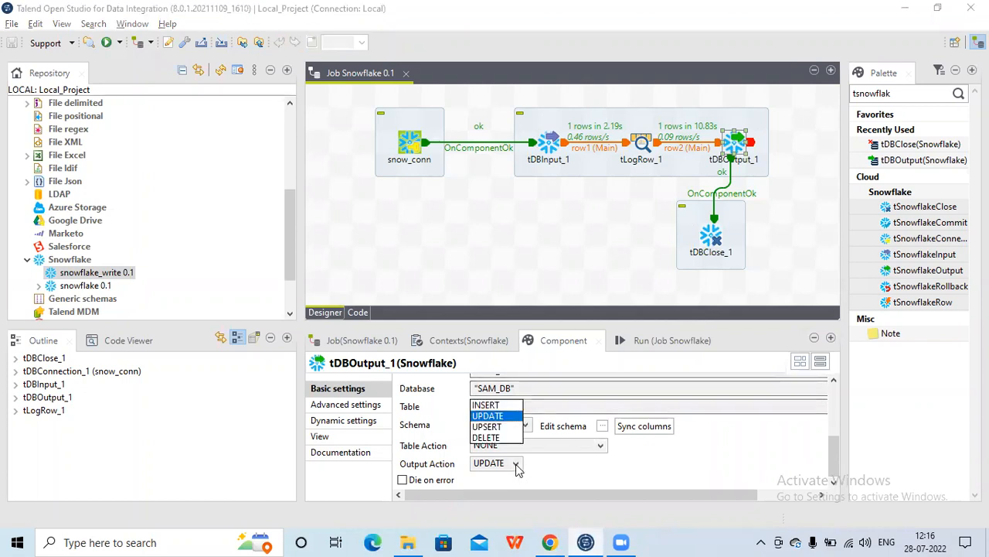
left_click(495, 429)
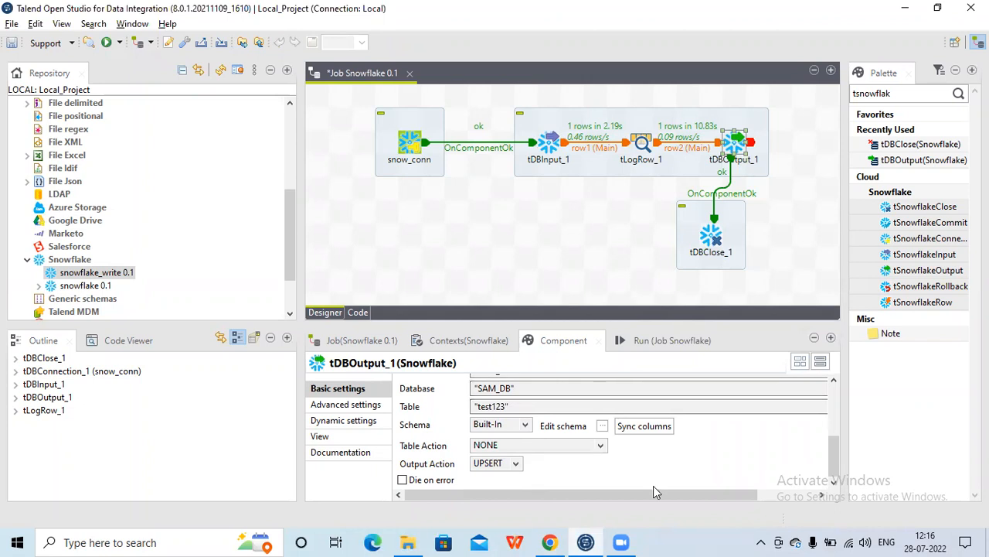
left_click(553, 542)
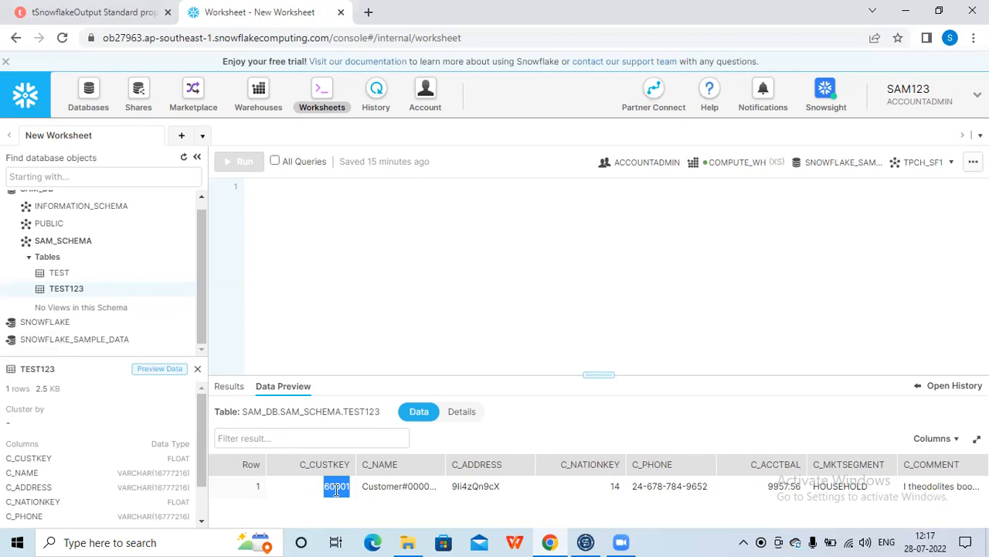
left_click(585, 542)
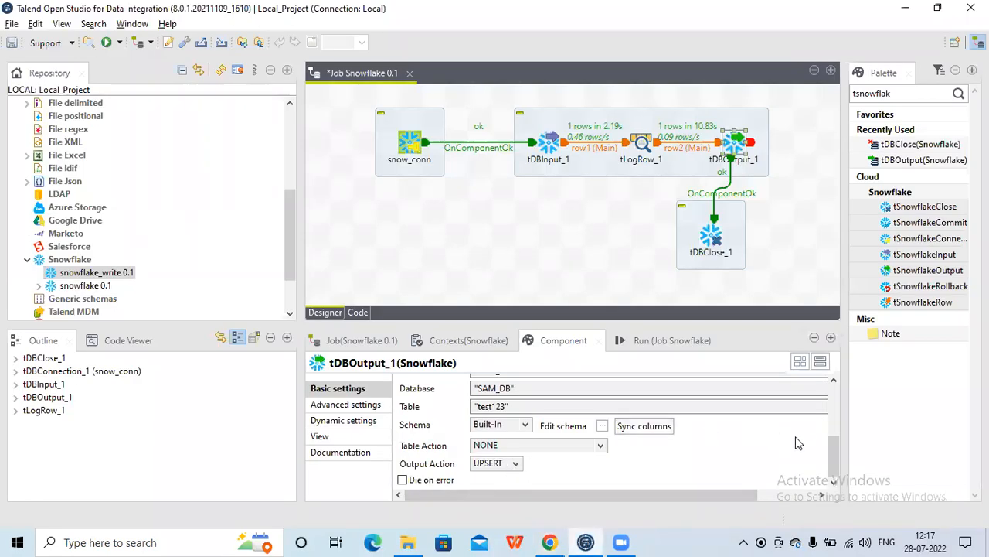
Review tDBOutput_1's advanced settings and its schema, closing the schema without changes
left_click(364, 409)
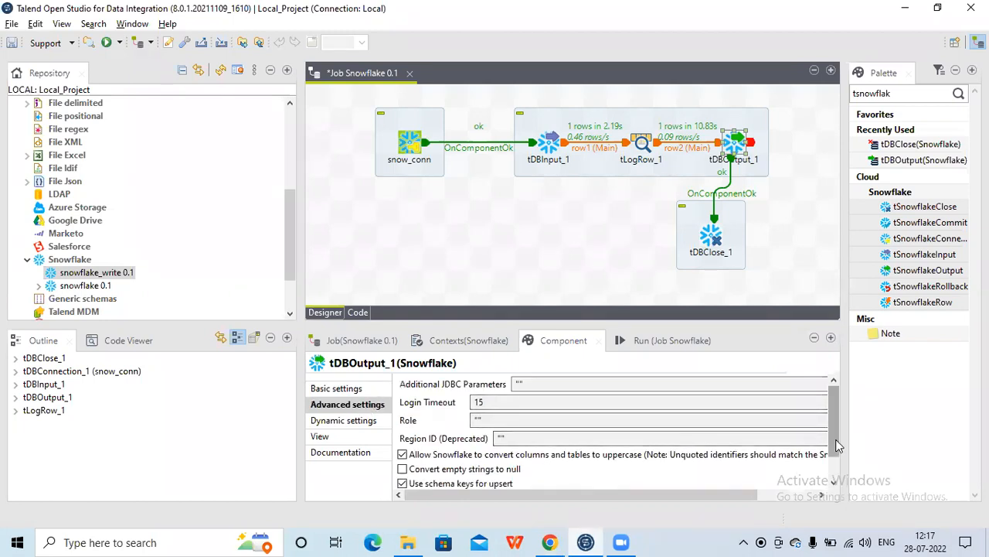
scroll(837, 446, "down", 2)
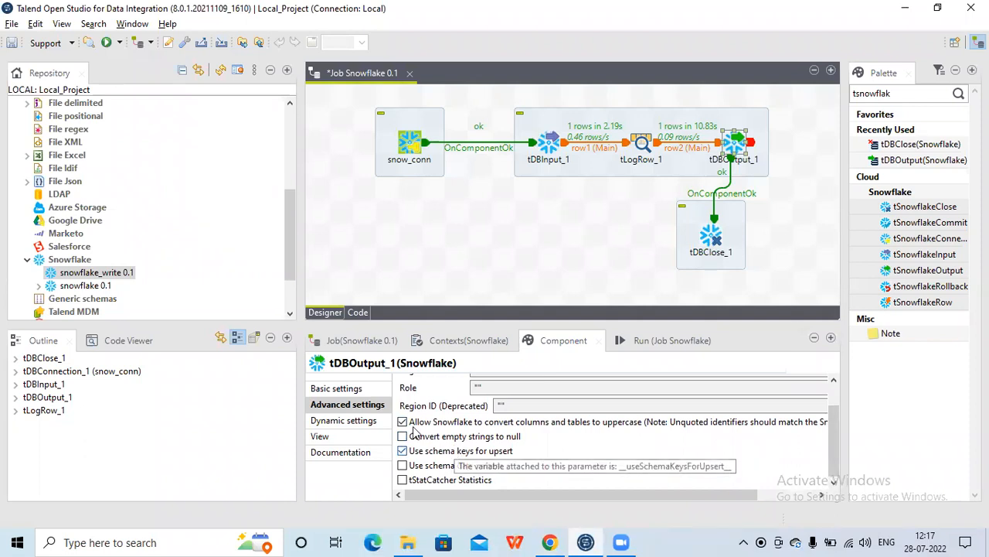
left_click(338, 389)
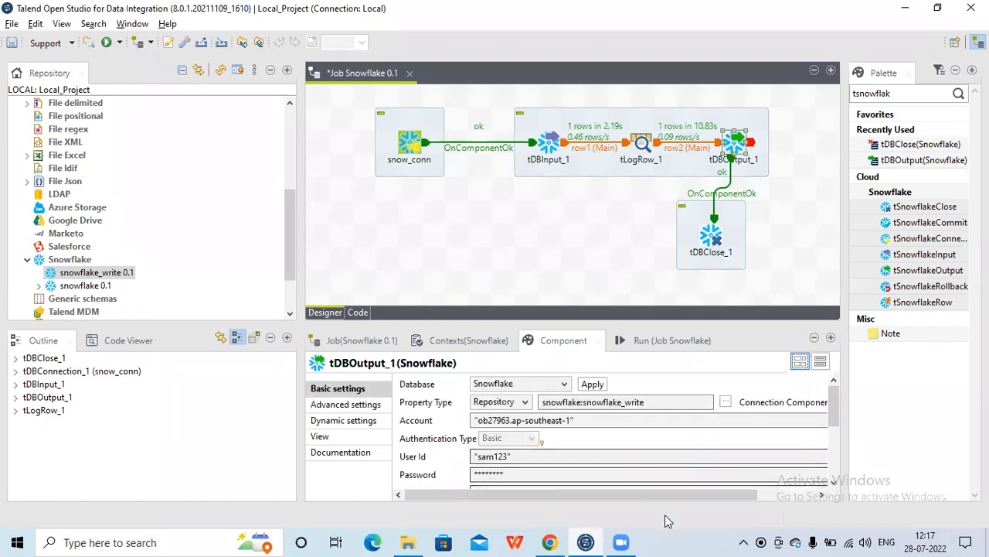
left_click_drag(837, 402, 833, 450)
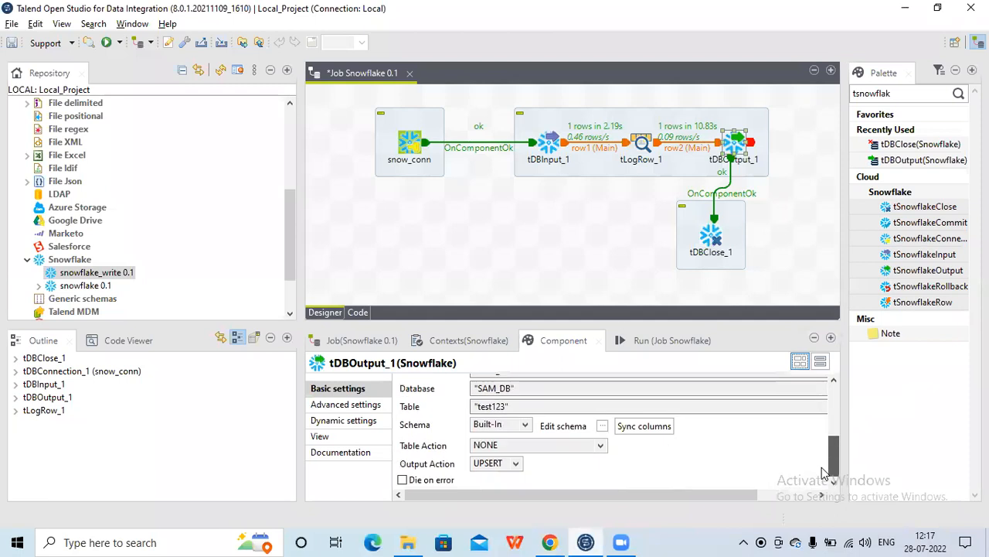
left_click(603, 426)
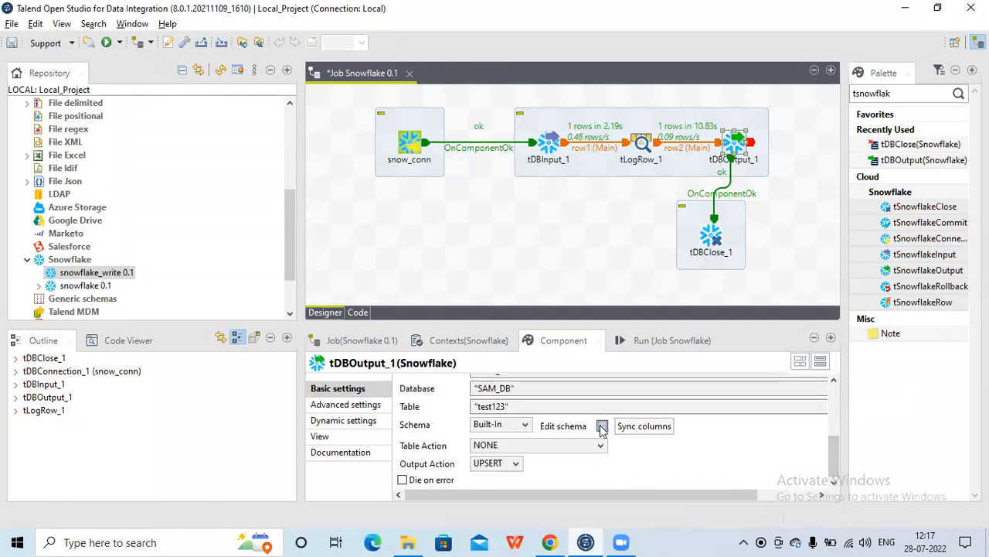
left_click(612, 157)
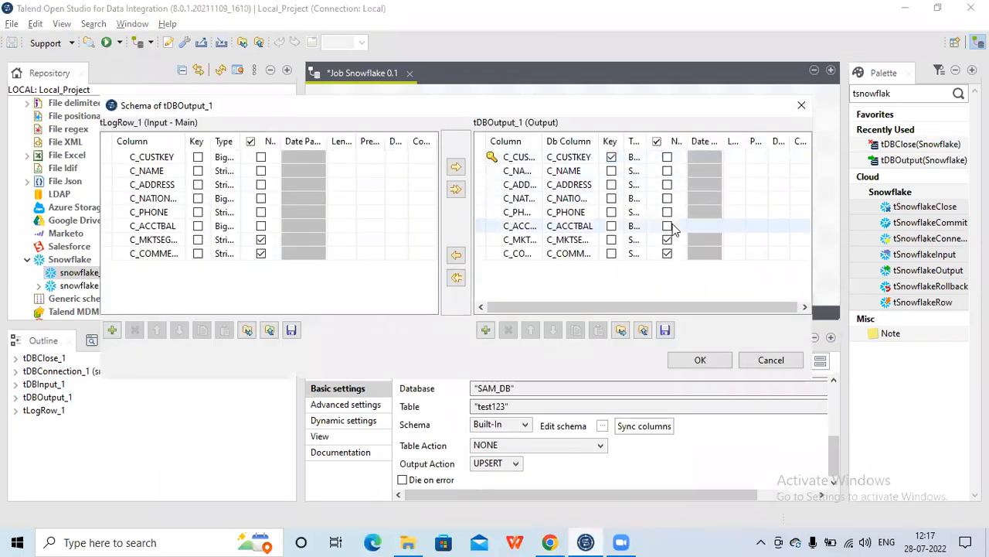
left_click(776, 367)
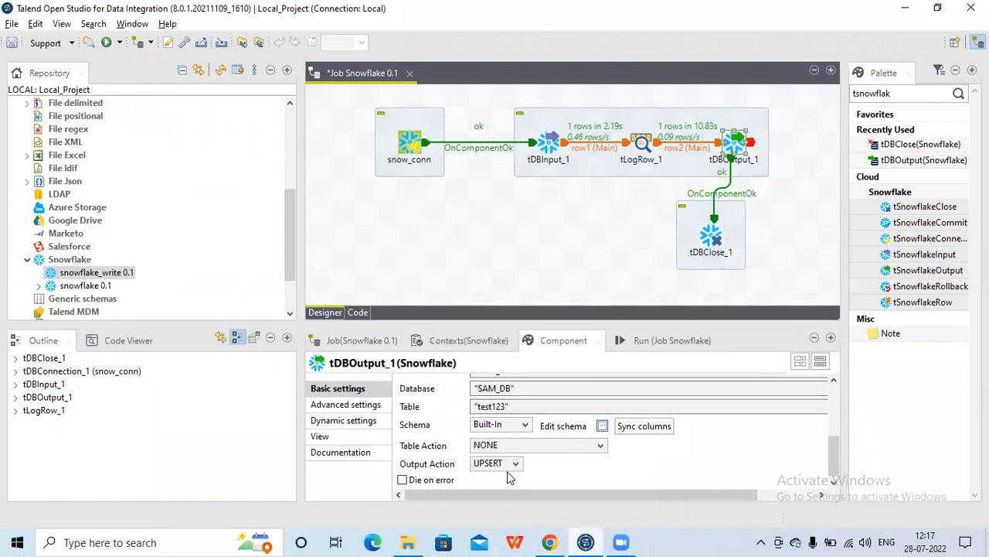
Turn off 'Use schema keys for upsert' in tDBOutput_1's advanced settings
left_click(366, 407)
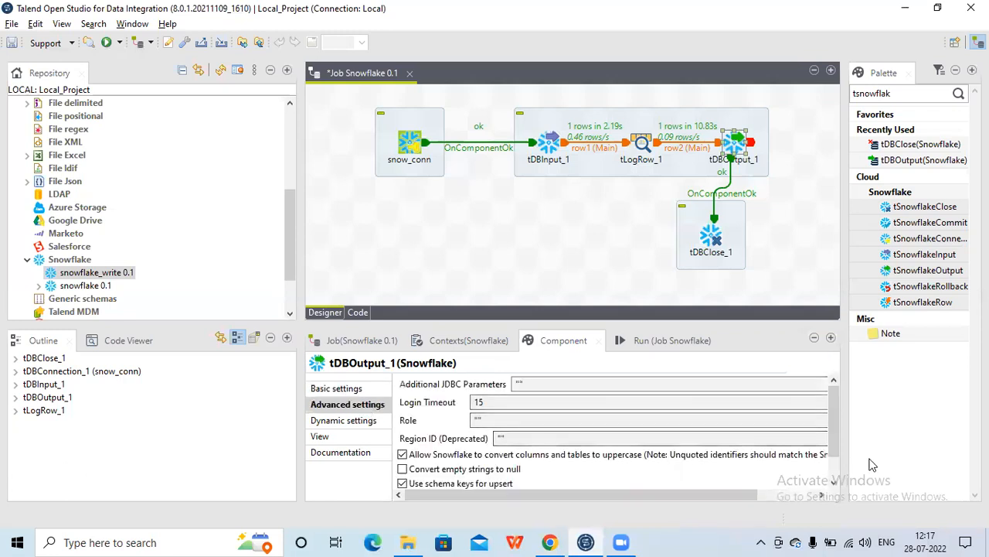
left_click_drag(835, 436, 832, 462)
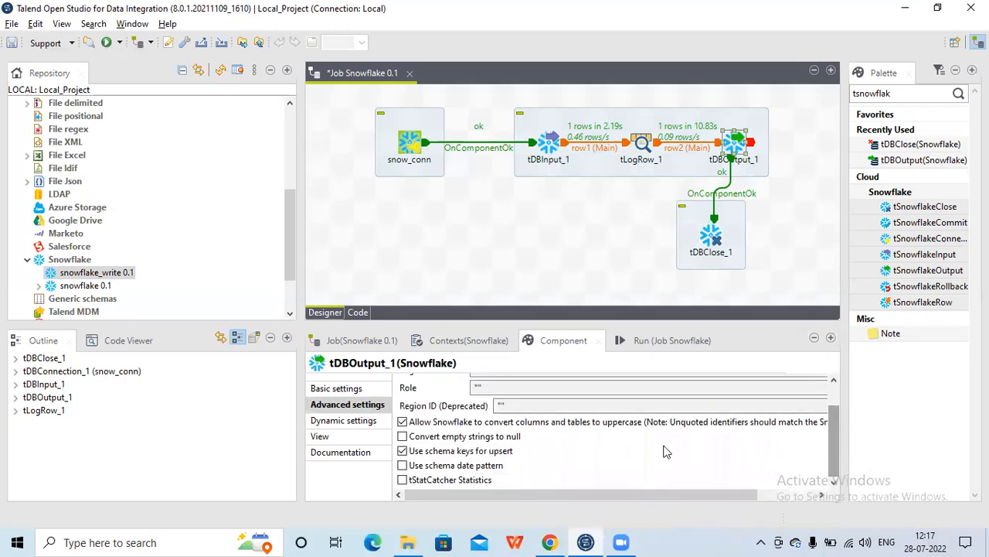
left_click(403, 452)
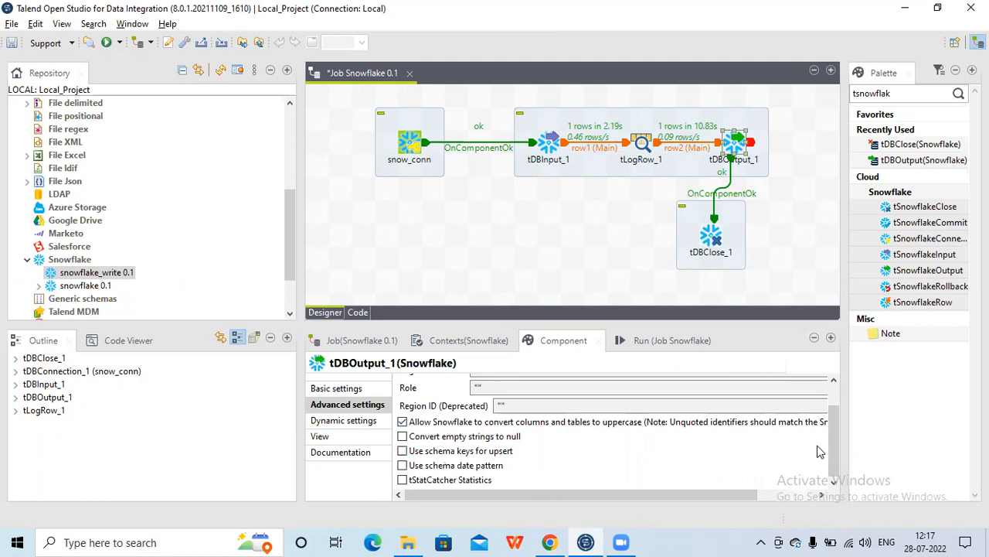
Set tDBOutput_1's Upsert Key Column to C_CUSTKEY in the basic settings
scroll(835, 455, "up", 2)
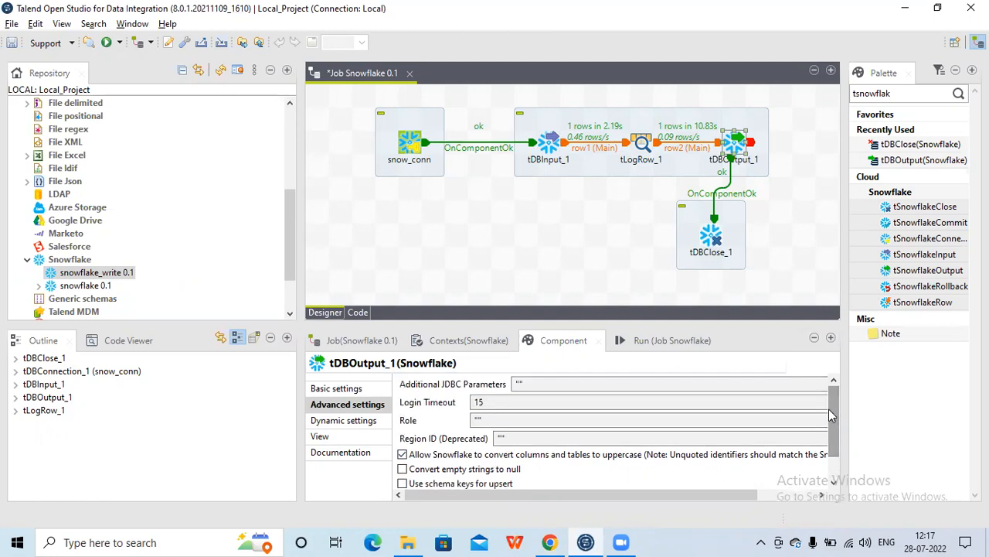
left_click(334, 389)
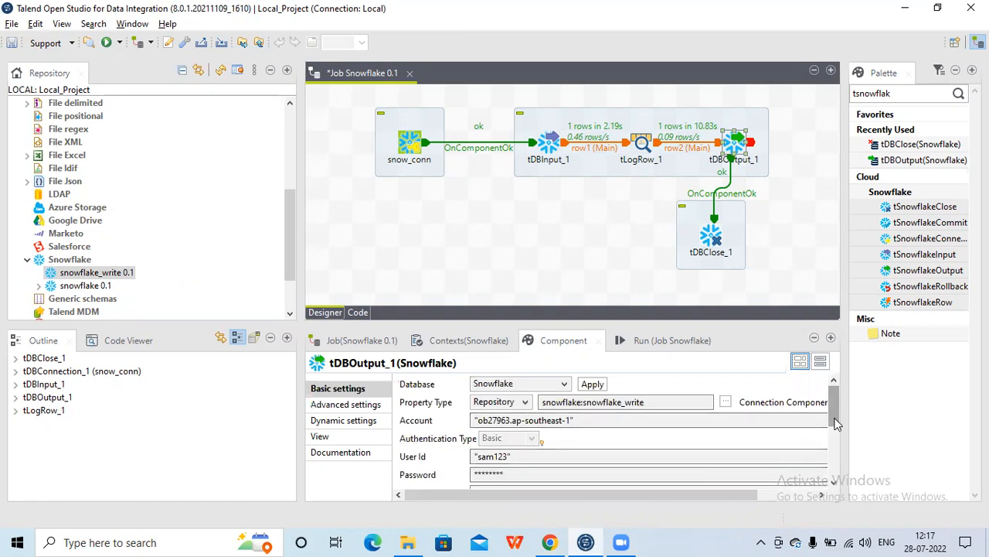
scroll(828, 479, "down", 5)
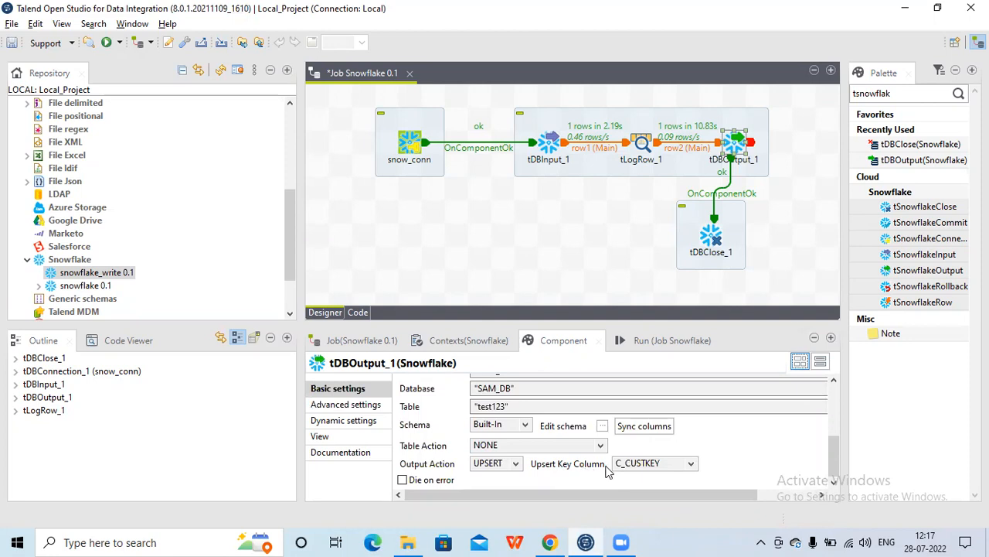
left_click(691, 463)
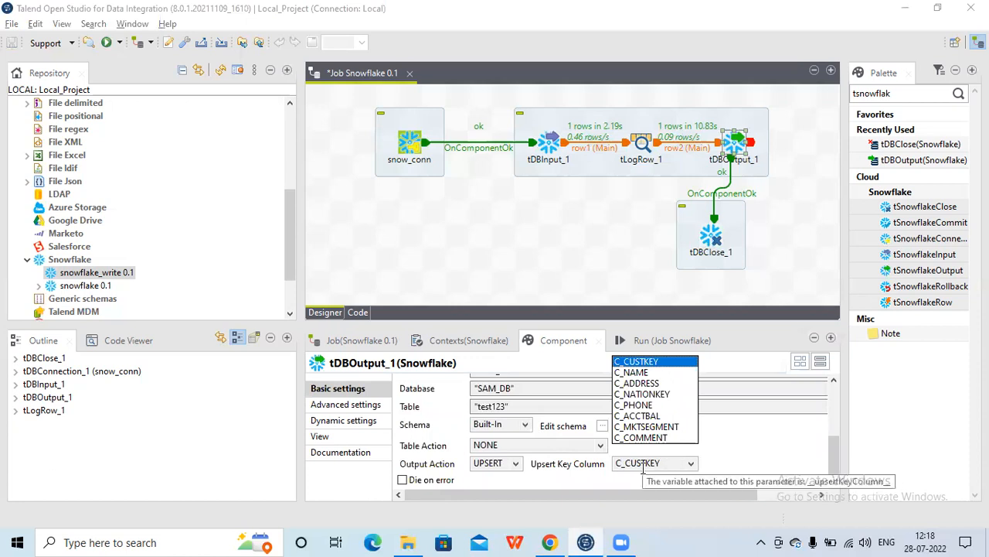
left_click(648, 362)
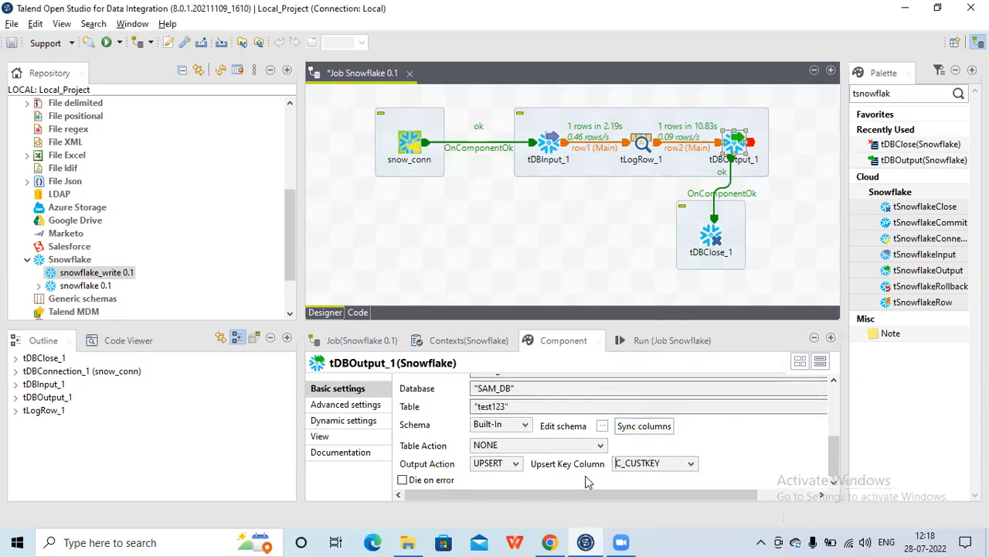
Run the job with the UPSERT output action and check the console output
left_click(659, 339)
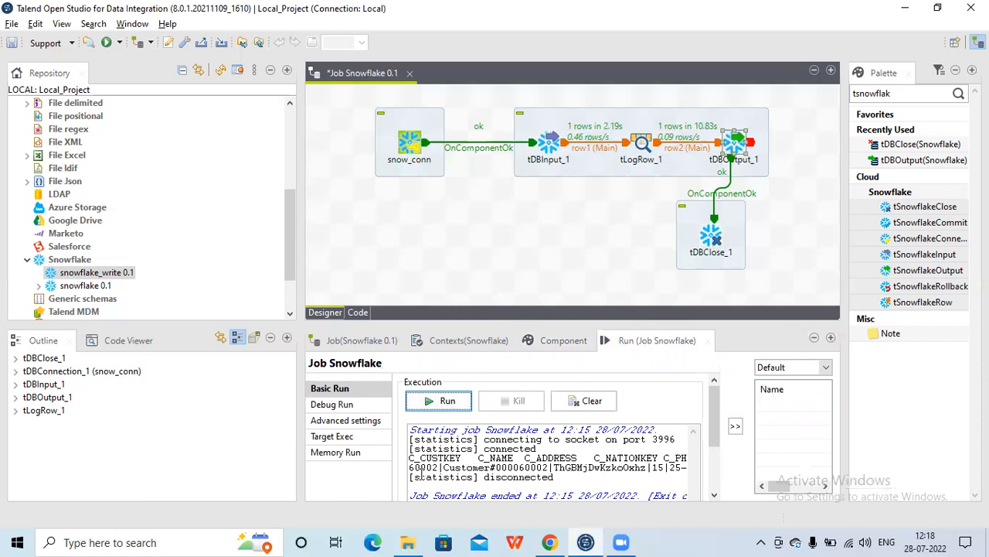
double_click(431, 467)
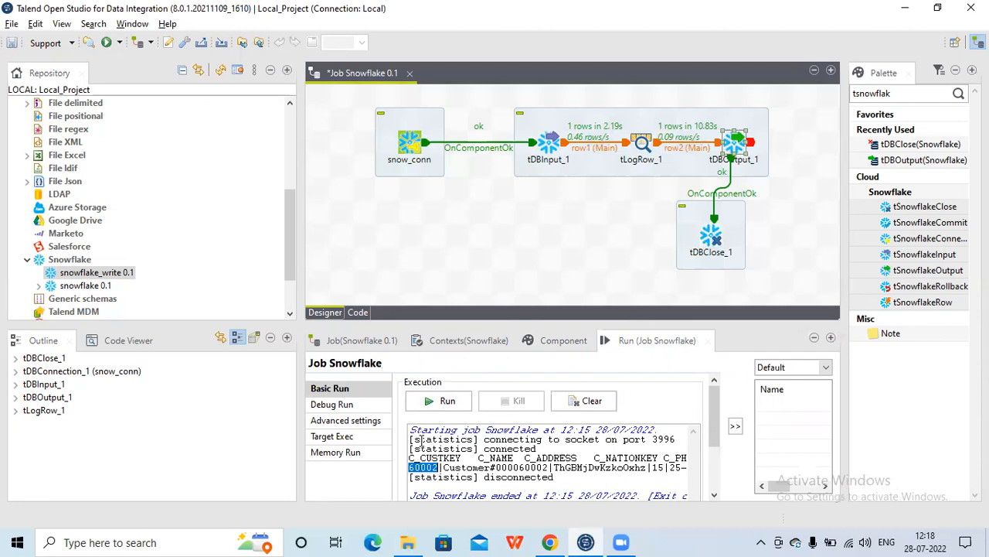
left_click(441, 402)
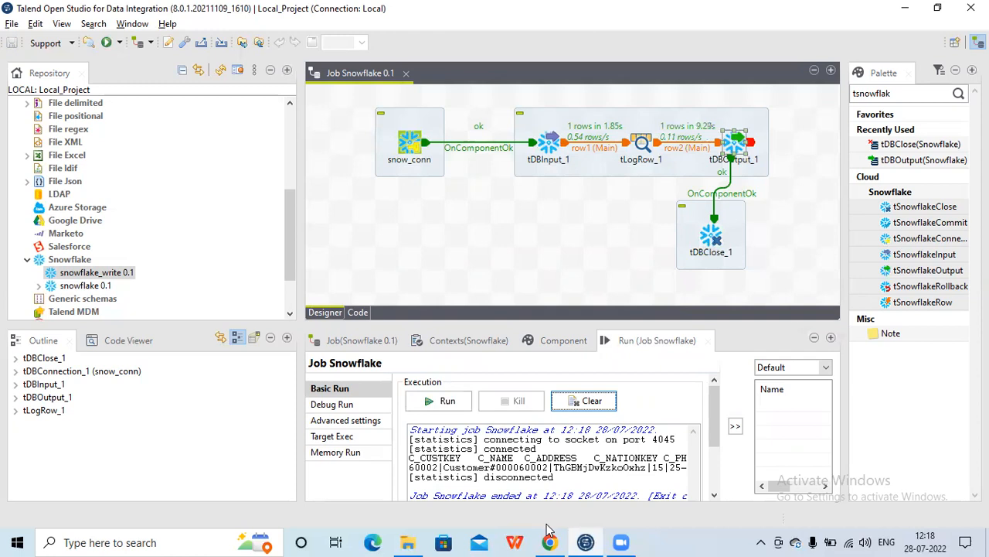
Switch to the browser, refresh the database objects and preview TEST123's rows to check the upsert
mouse_move(549, 541)
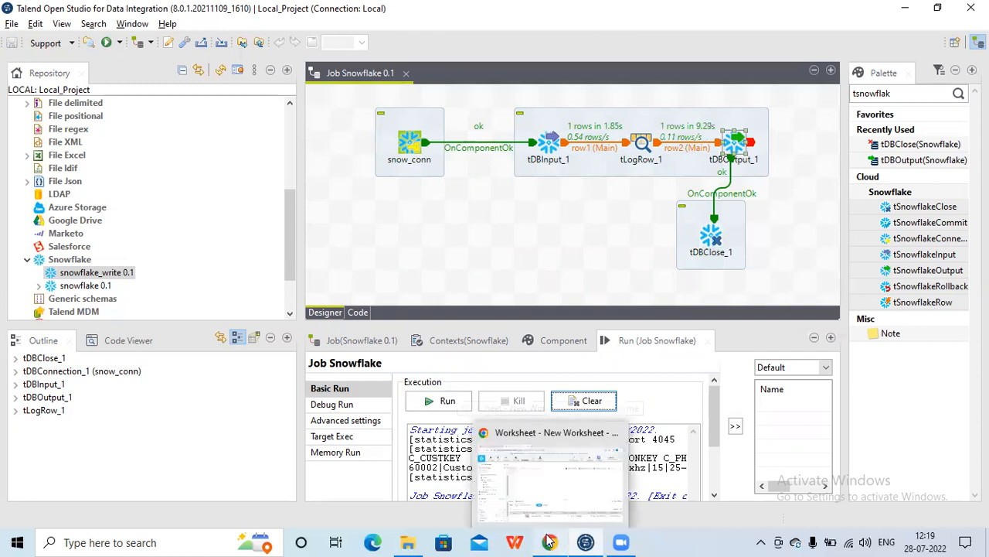
left_click(549, 464)
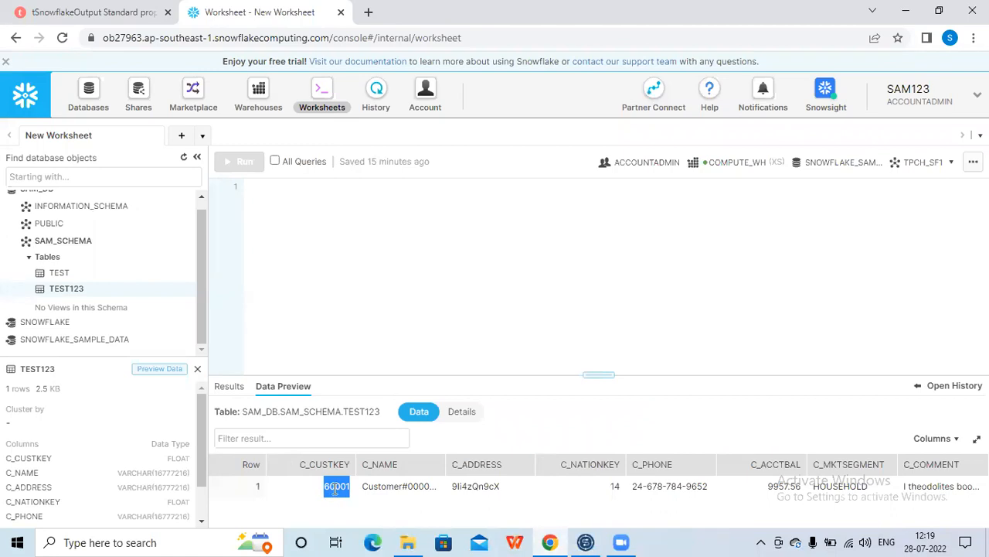
left_click(183, 161)
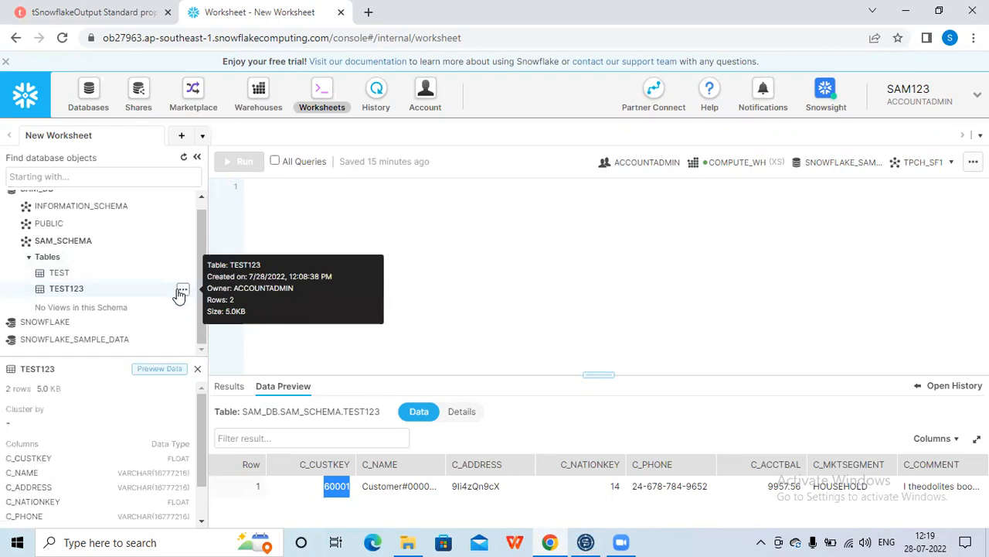
left_click(175, 374)
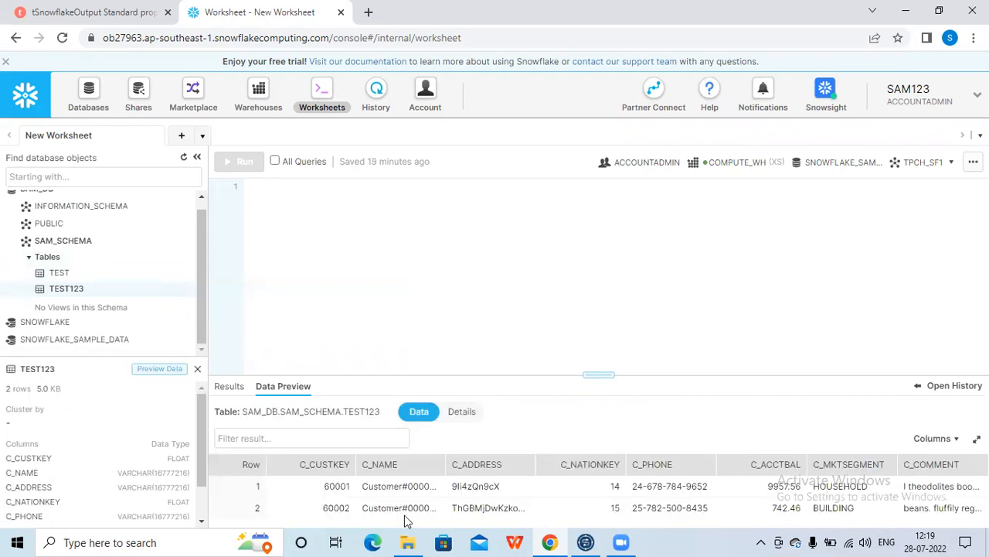
double_click(330, 487)
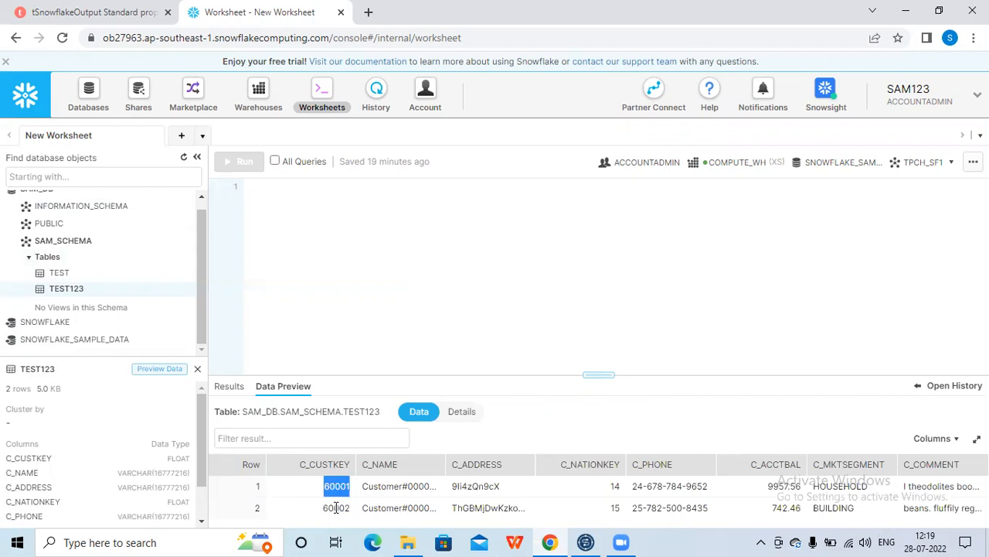
double_click(335, 507)
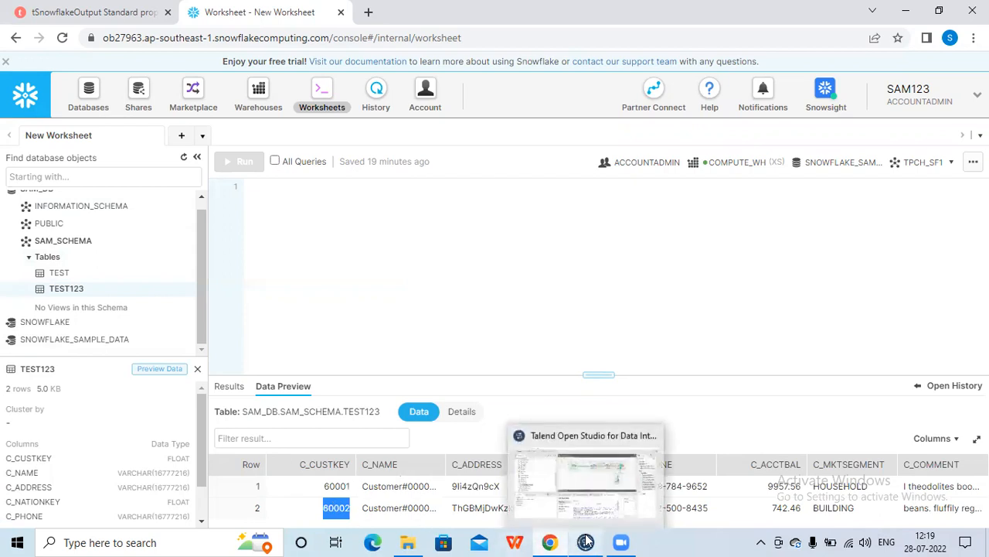
double_click(339, 485)
double_click(338, 507)
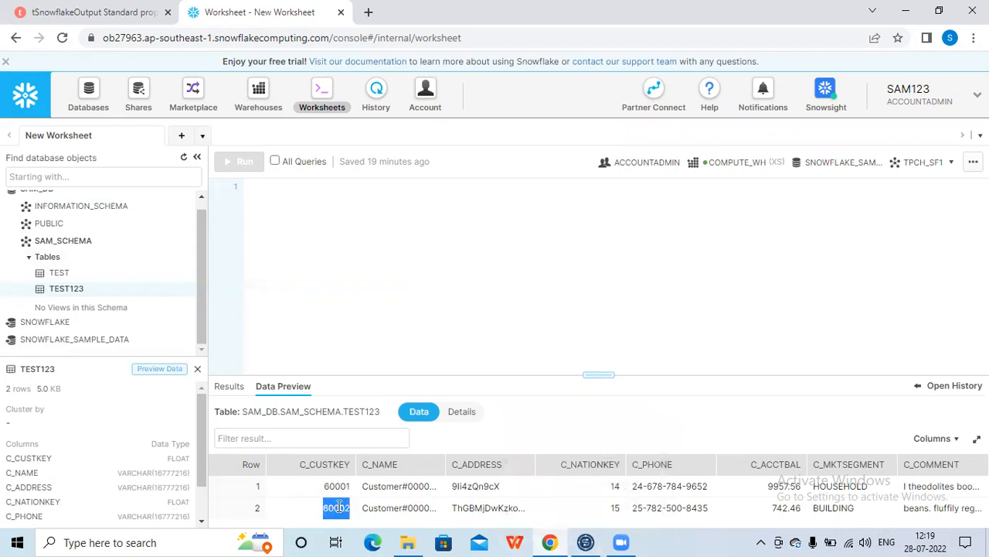
left_click(586, 542)
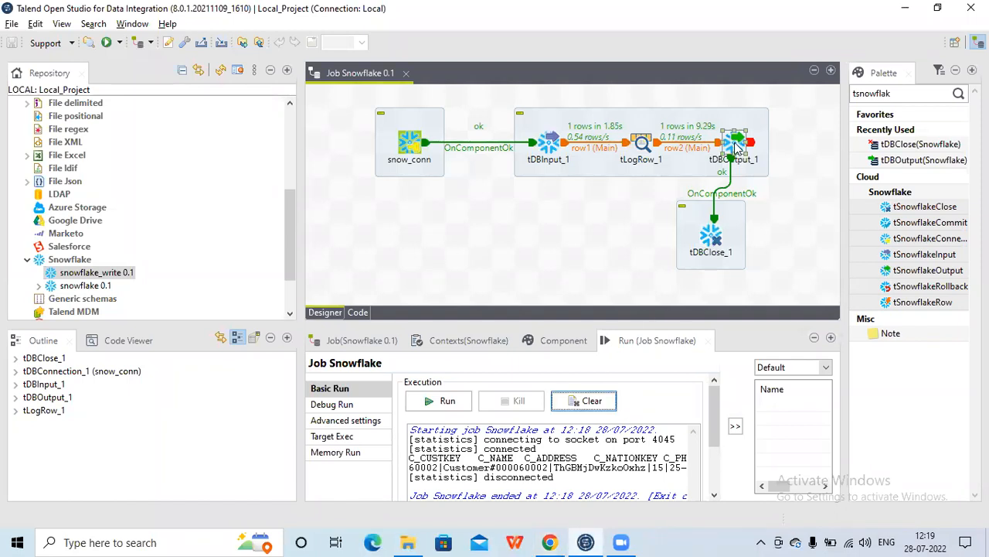
Set tDBOutput_1's Table Action to TRUNCATE and its Output Action to INSERT
left_click(563, 340)
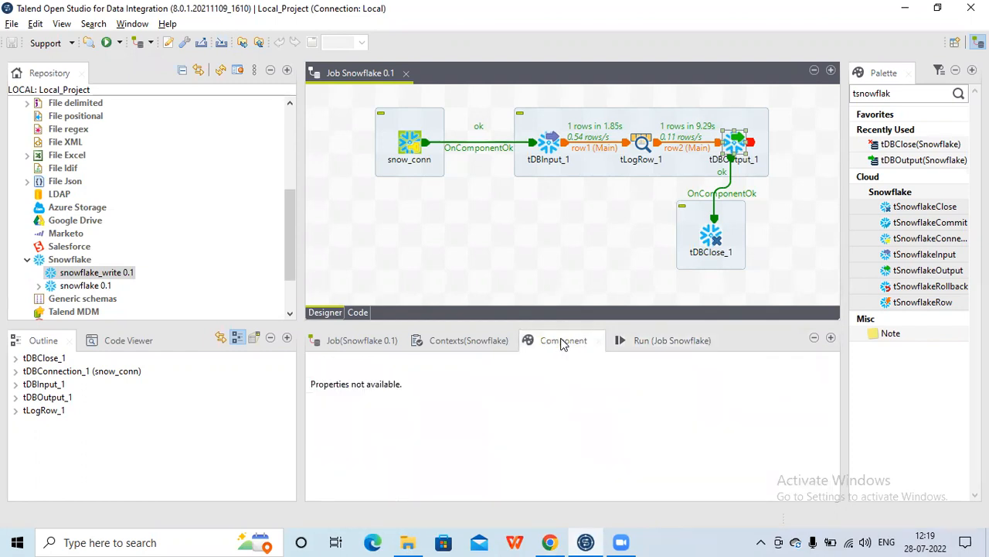
left_click(734, 143)
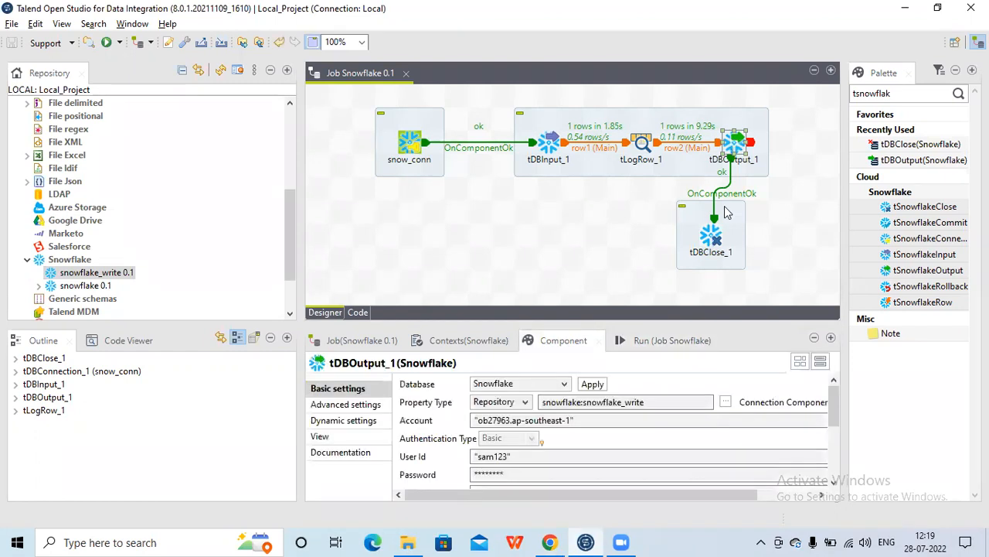
left_click_drag(839, 412, 829, 479)
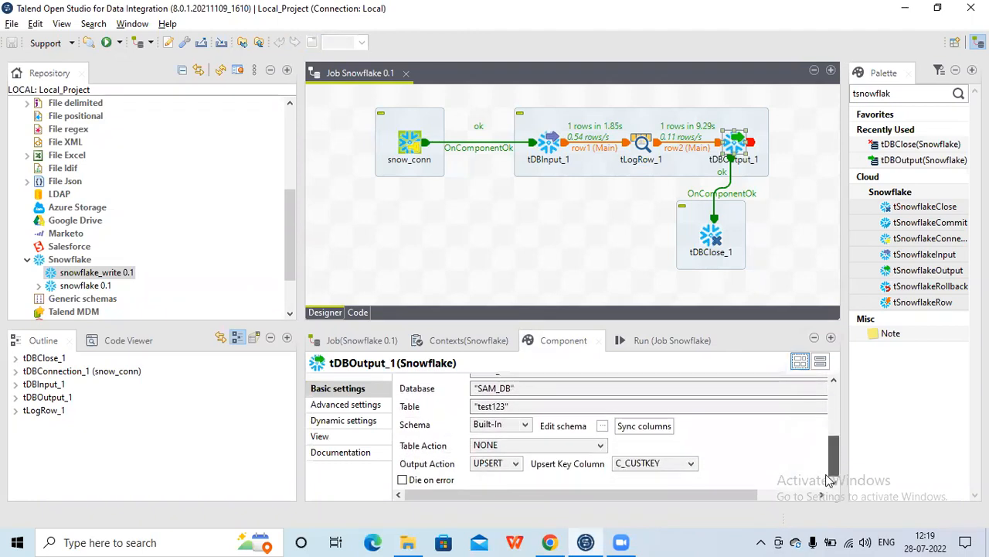
left_click(595, 446)
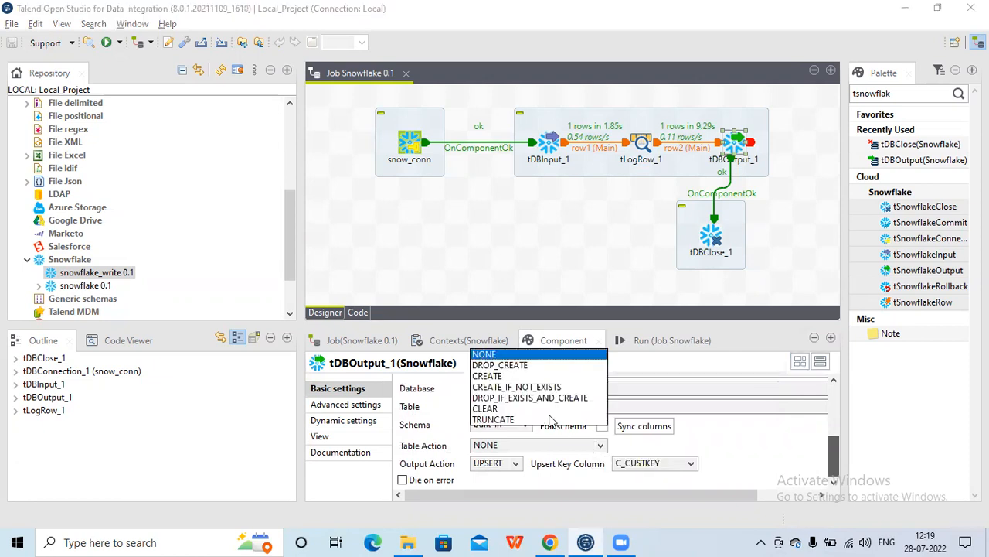
left_click(494, 419)
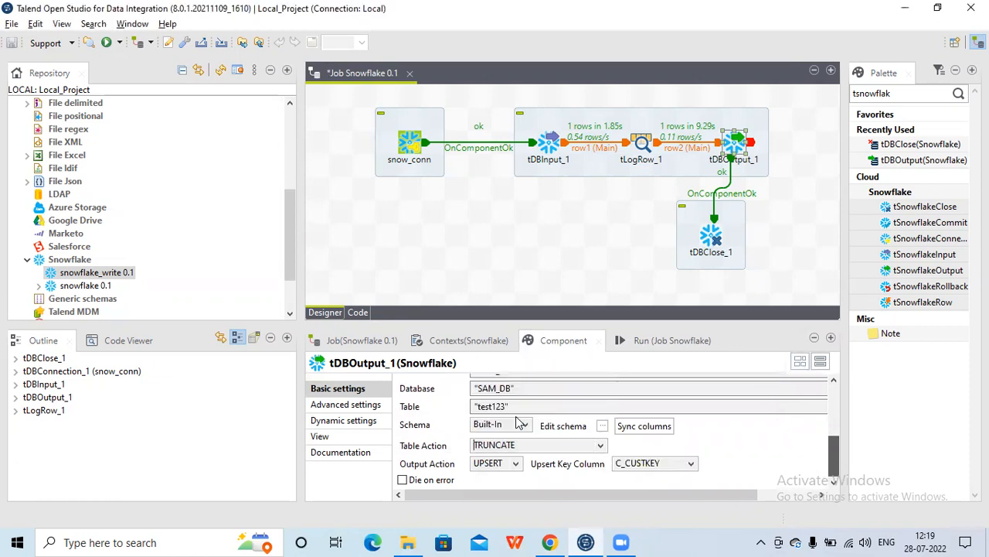
left_click(516, 464)
left_click(487, 405)
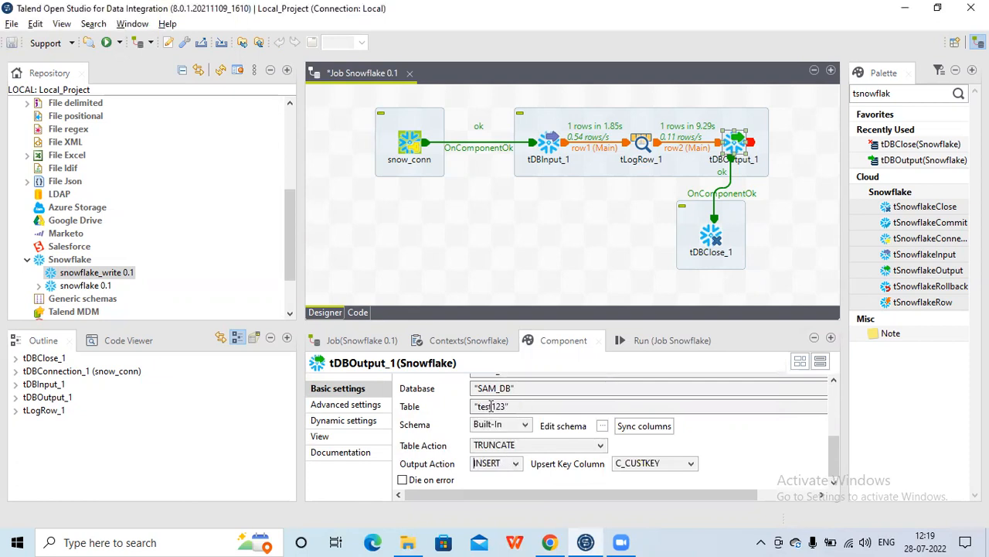
left_click(551, 542)
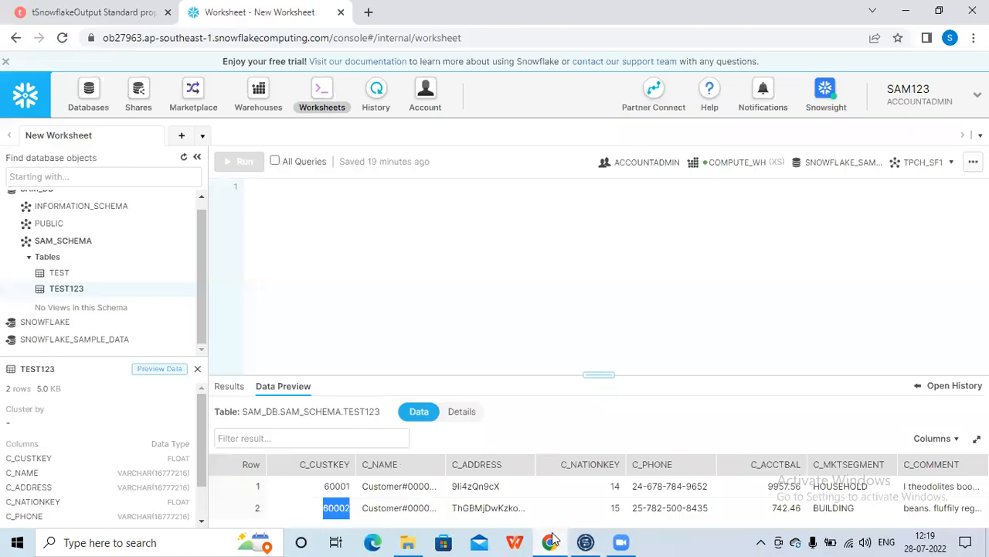
left_click(586, 541)
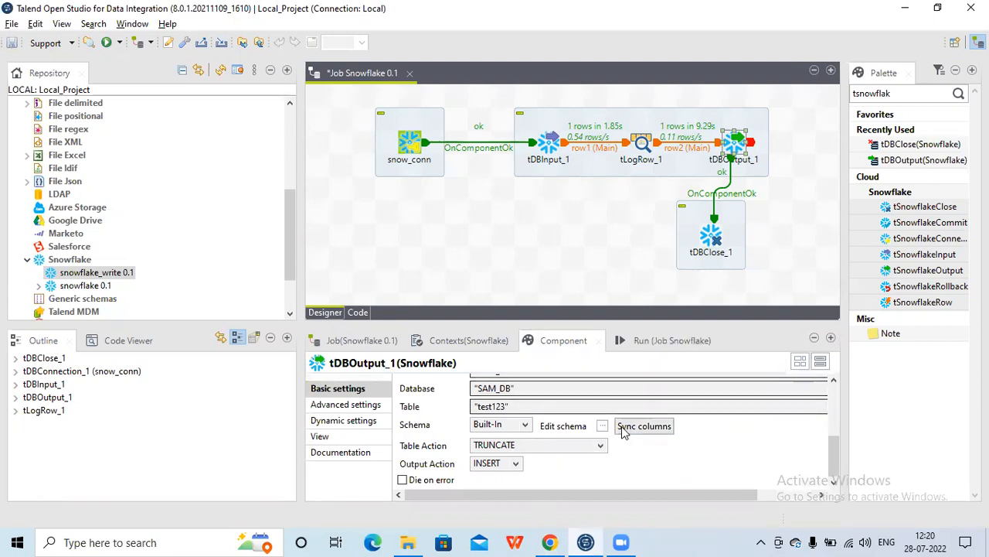
left_click(547, 541)
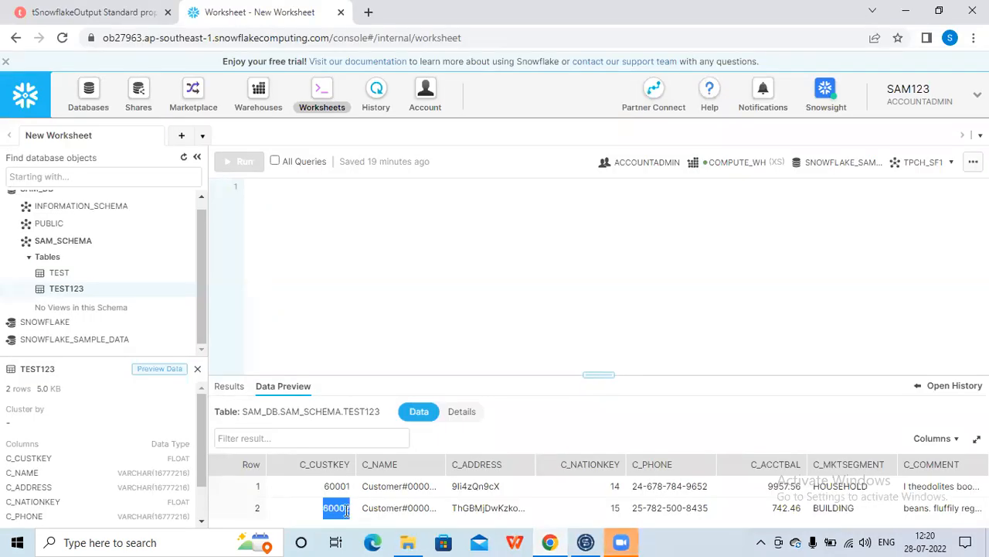
Run the job again with the TRUNCATE and INSERT settings
left_click(586, 542)
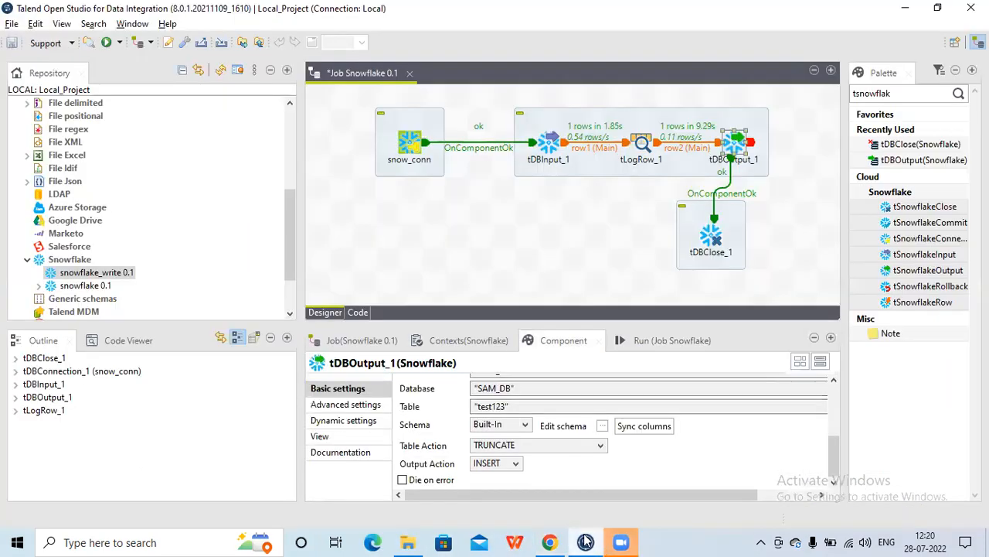
left_click(656, 340)
left_click(444, 401)
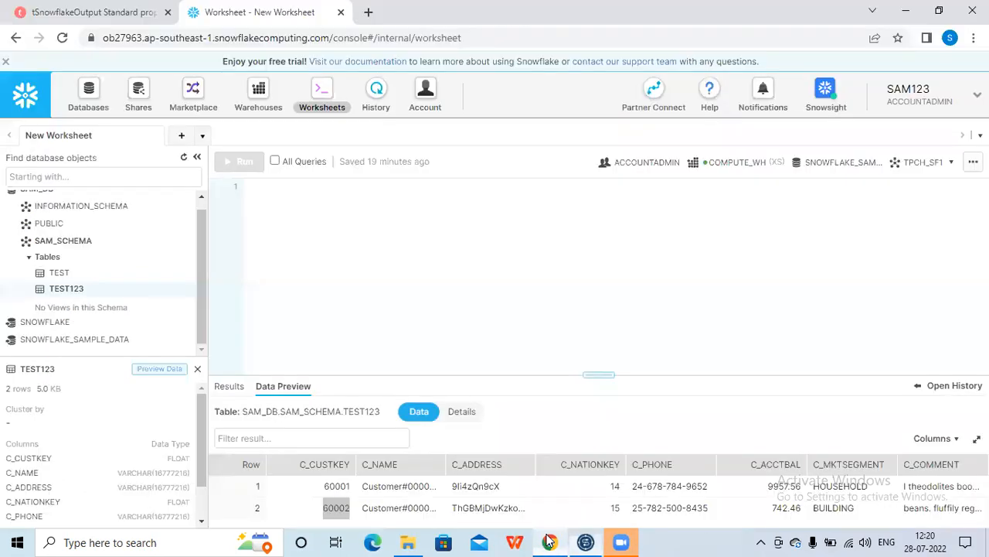
Switch to the browser, refresh the database objects and preview TEST123's data again
left_click(550, 542)
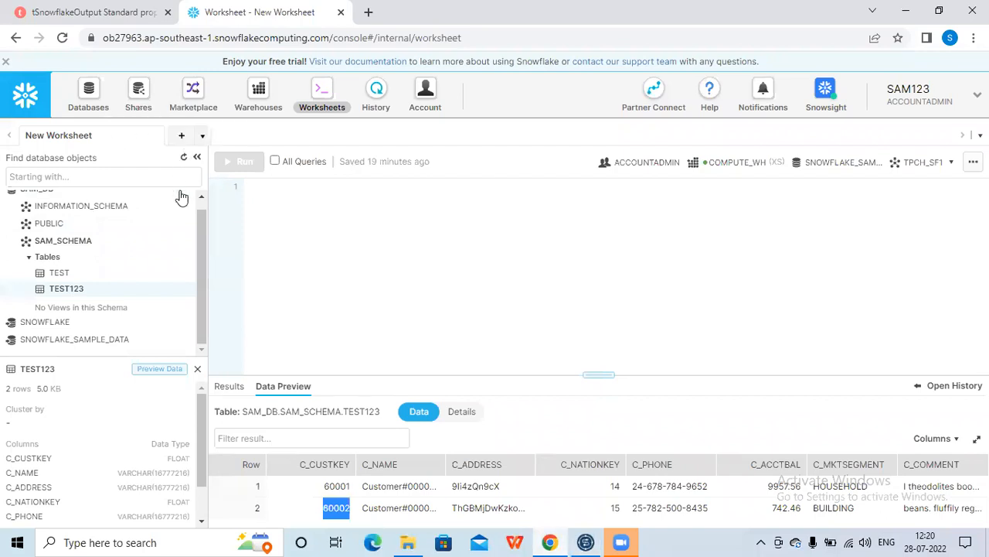
left_click(184, 157)
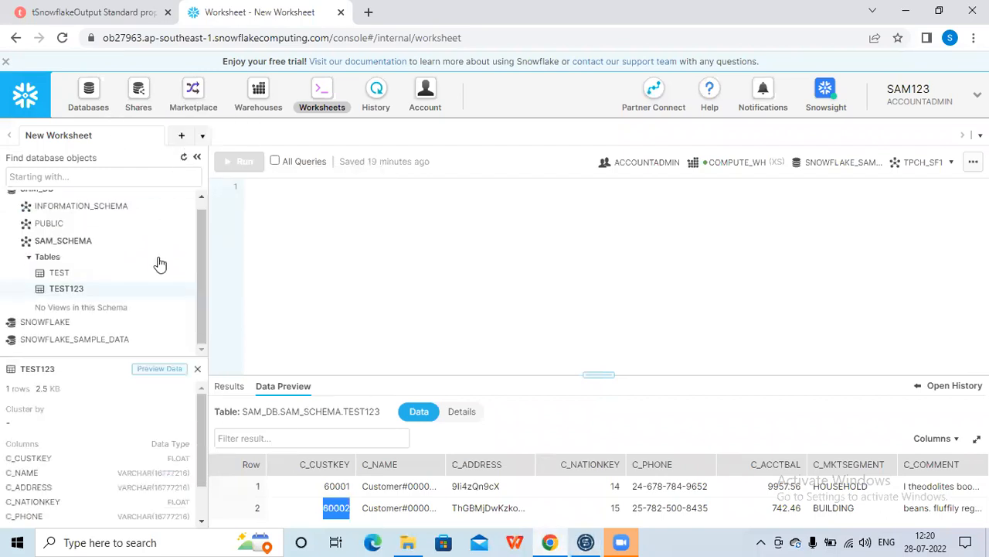
left_click(165, 372)
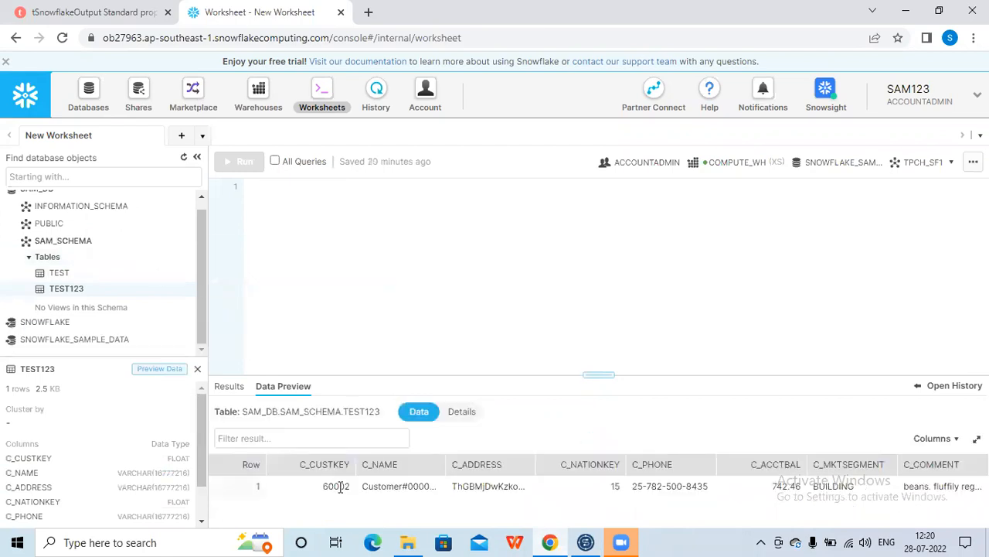
double_click(340, 485)
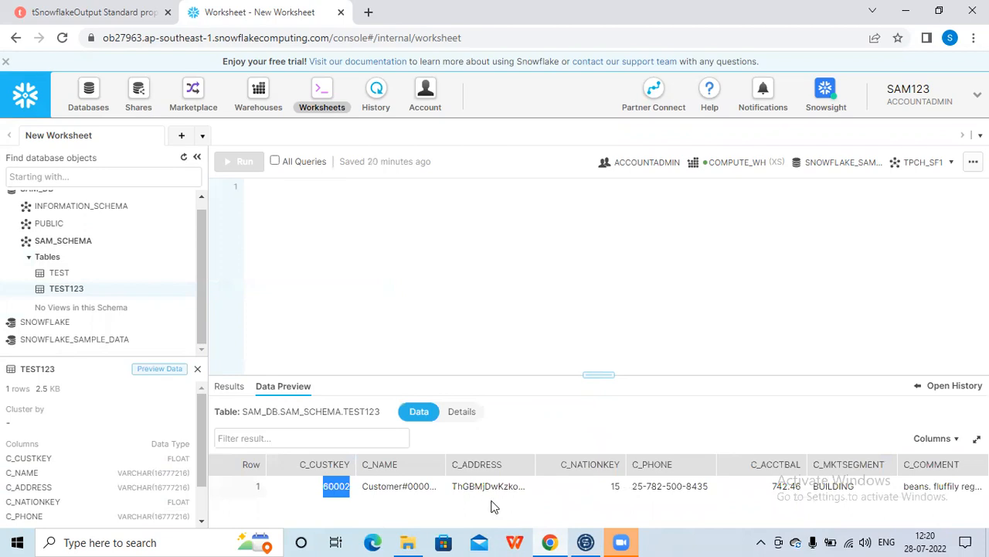
Return to the Talend job and select the tDBClose_1 component
left_click(589, 542)
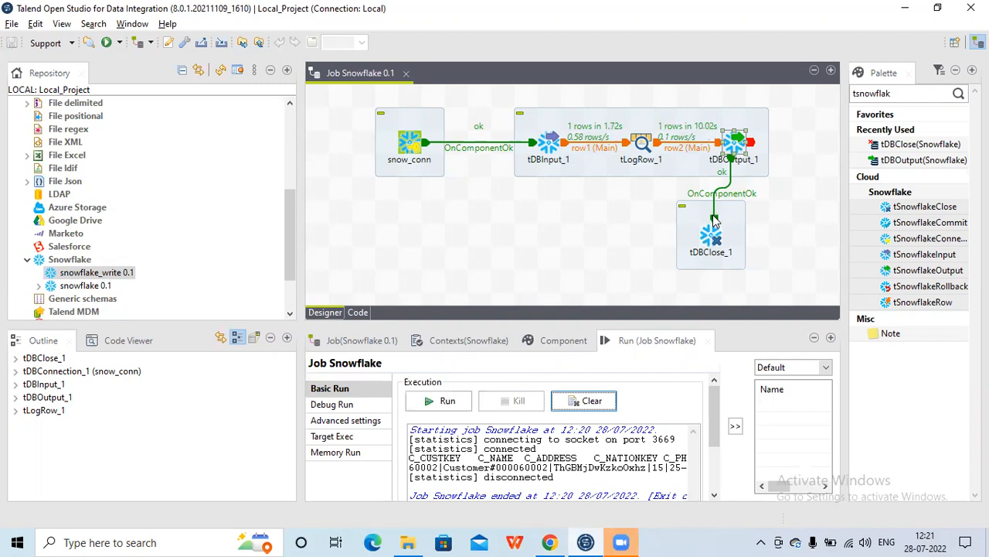
left_click(713, 240)
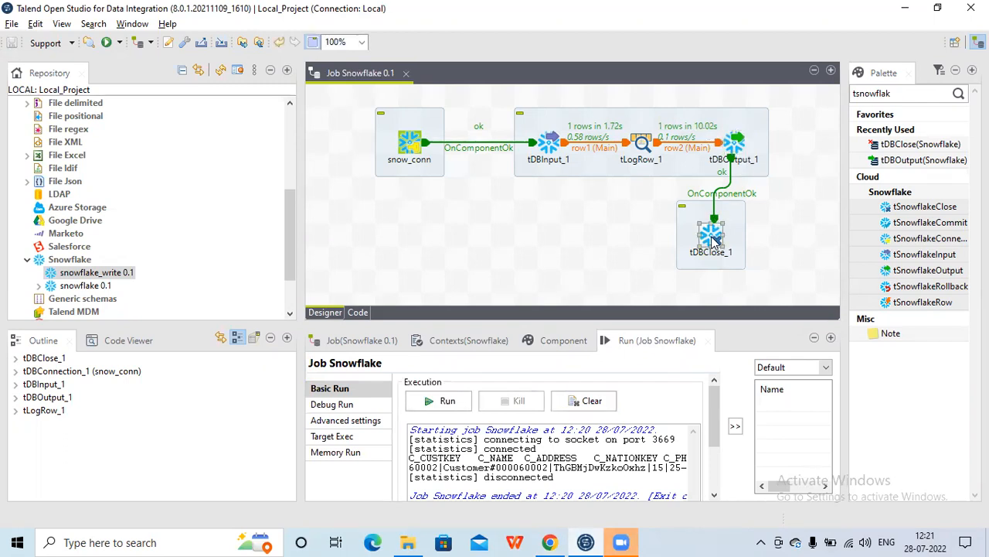